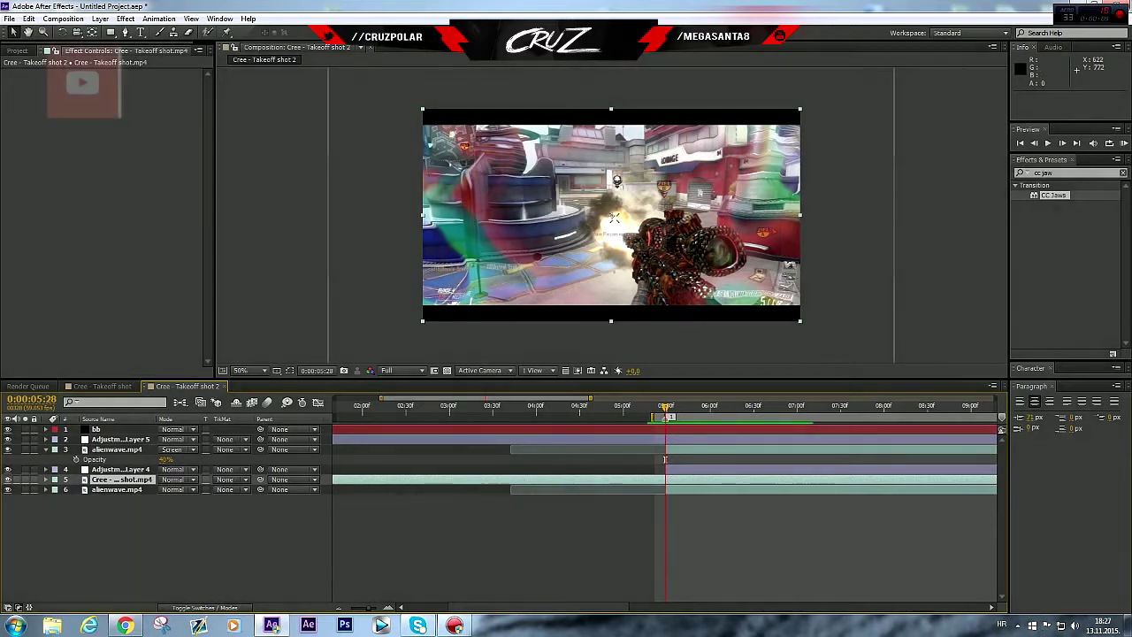
Switch to Chrome, bring up the #LE2KRC video and replay its distortion effect from 0:18.
{"action": "mouse_move", "coordinate": [125, 625]}
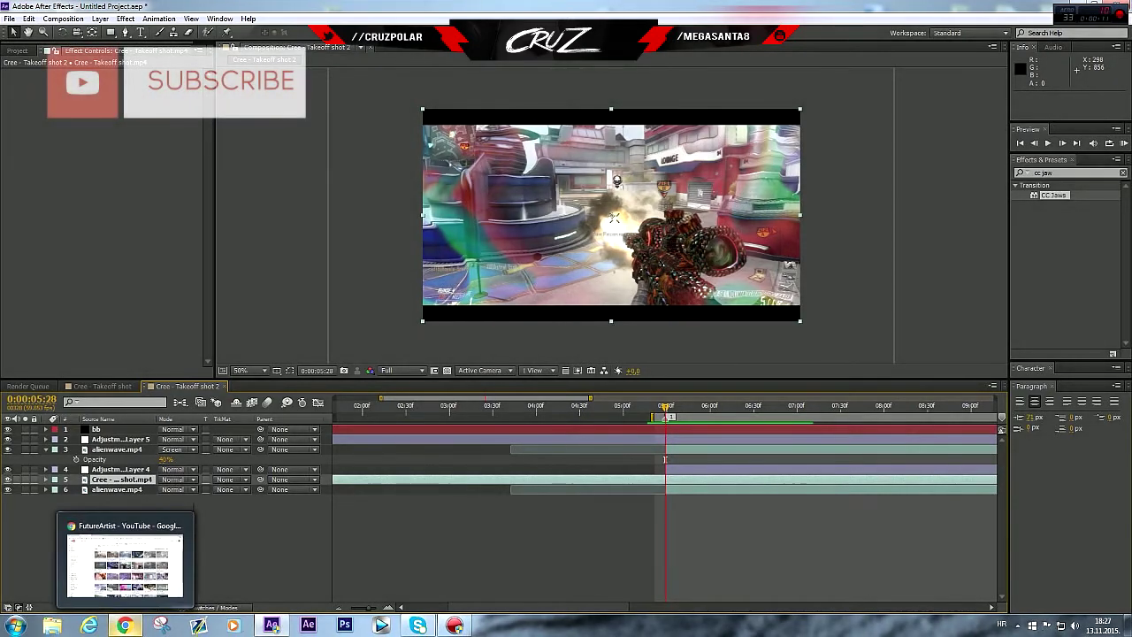
{"action": "left_click", "coordinate": [125, 625]}
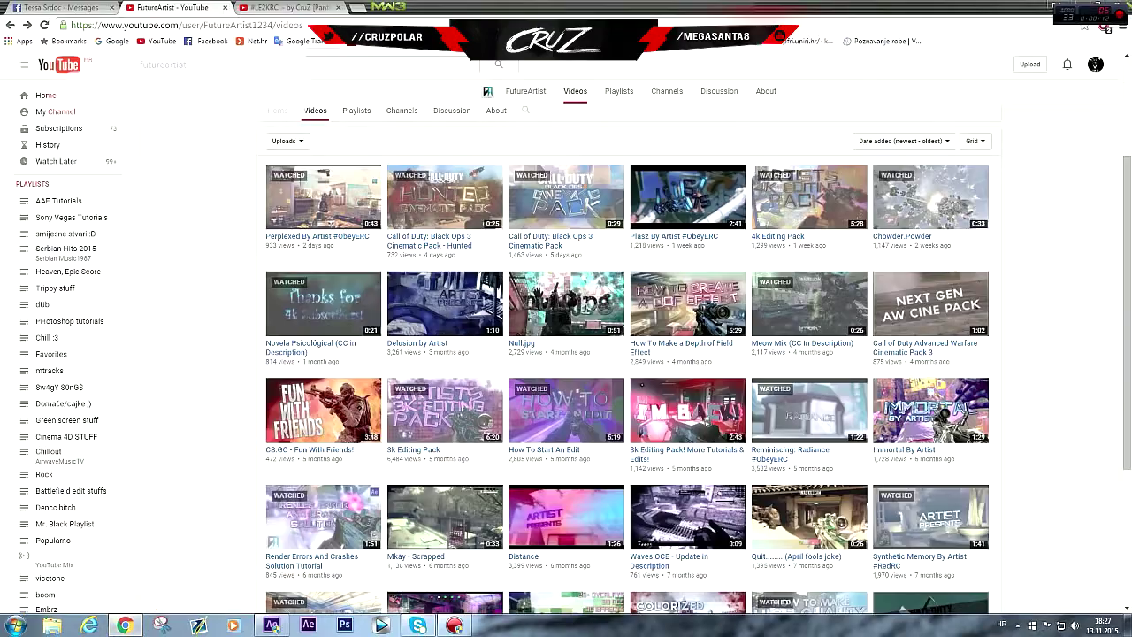
{"action": "left_click", "coordinate": [287, 7]}
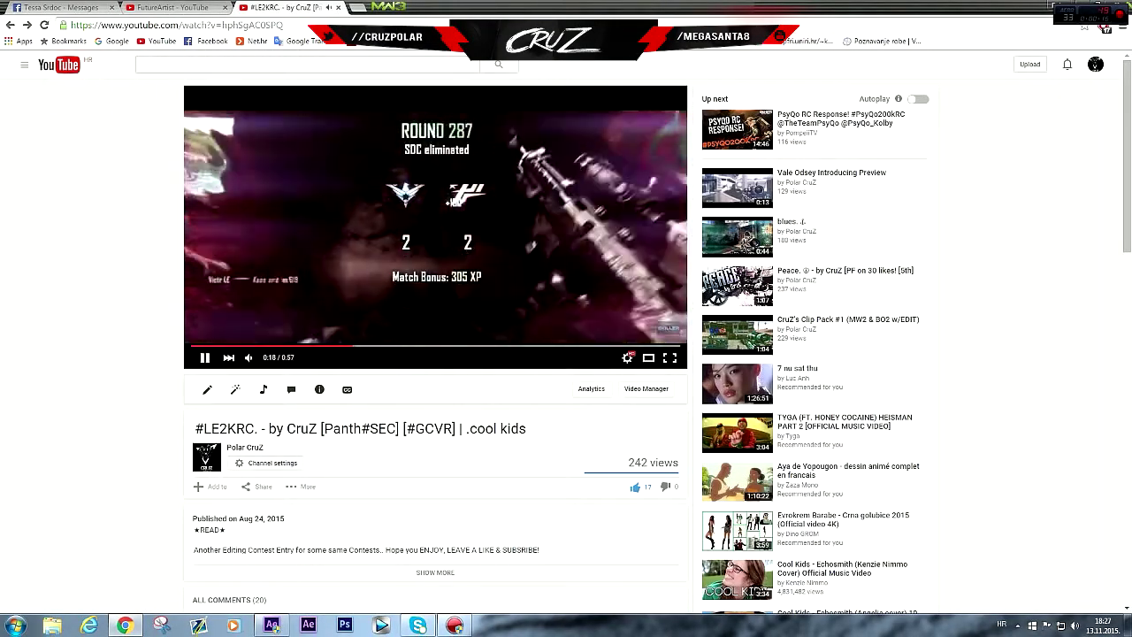
{"action": "key", "text": "space"}
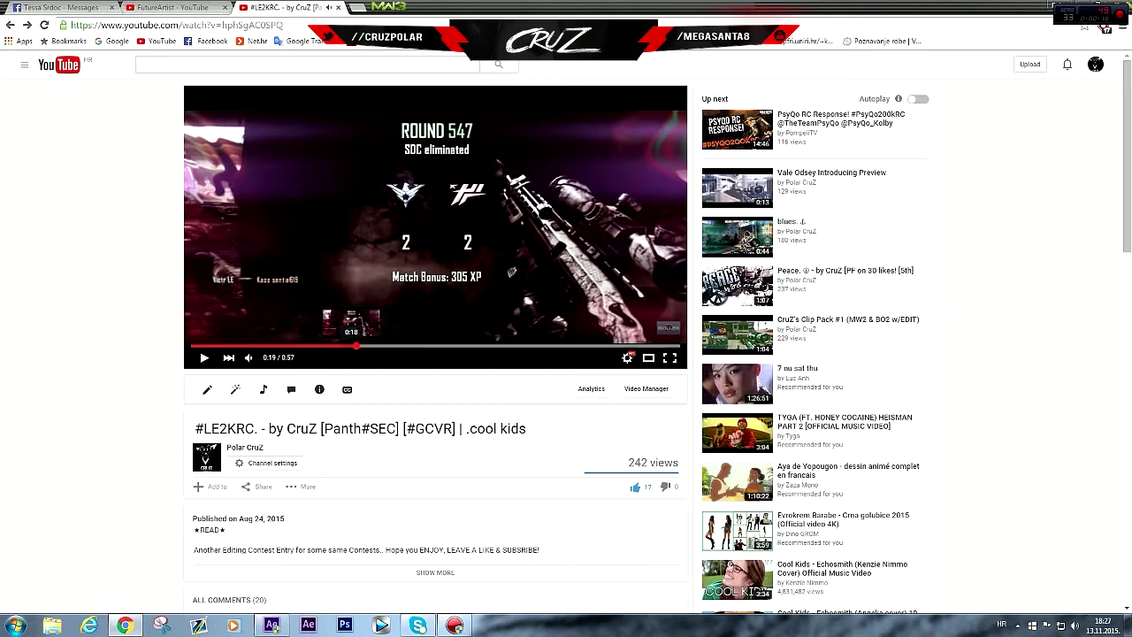
{"action": "left_click", "coordinate": [346, 346]}
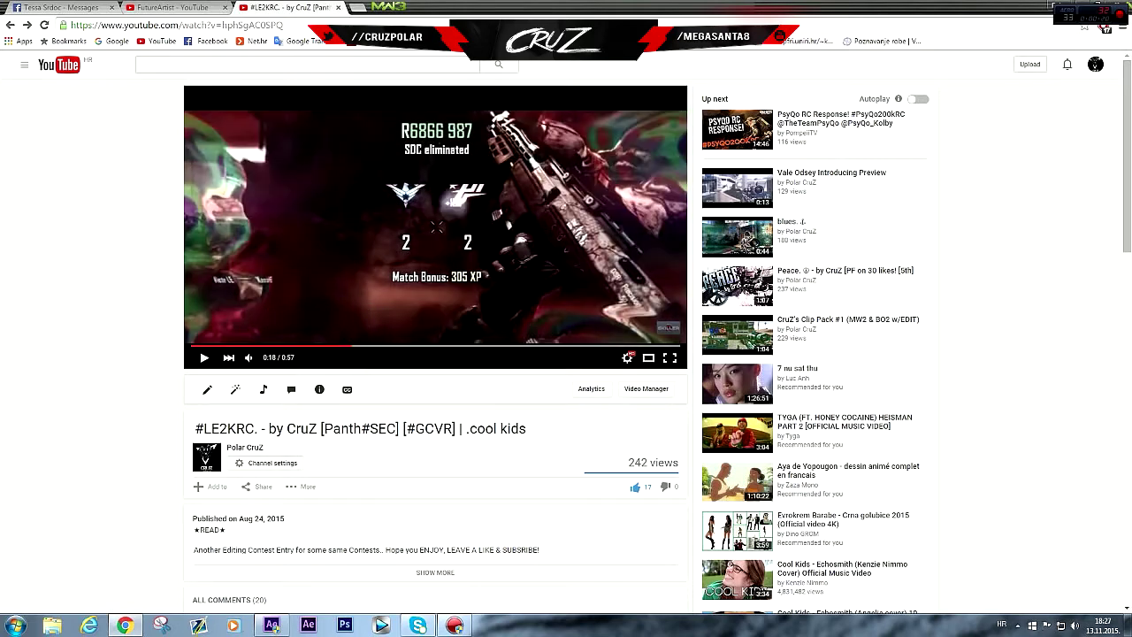
{"action": "key", "text": "space"}
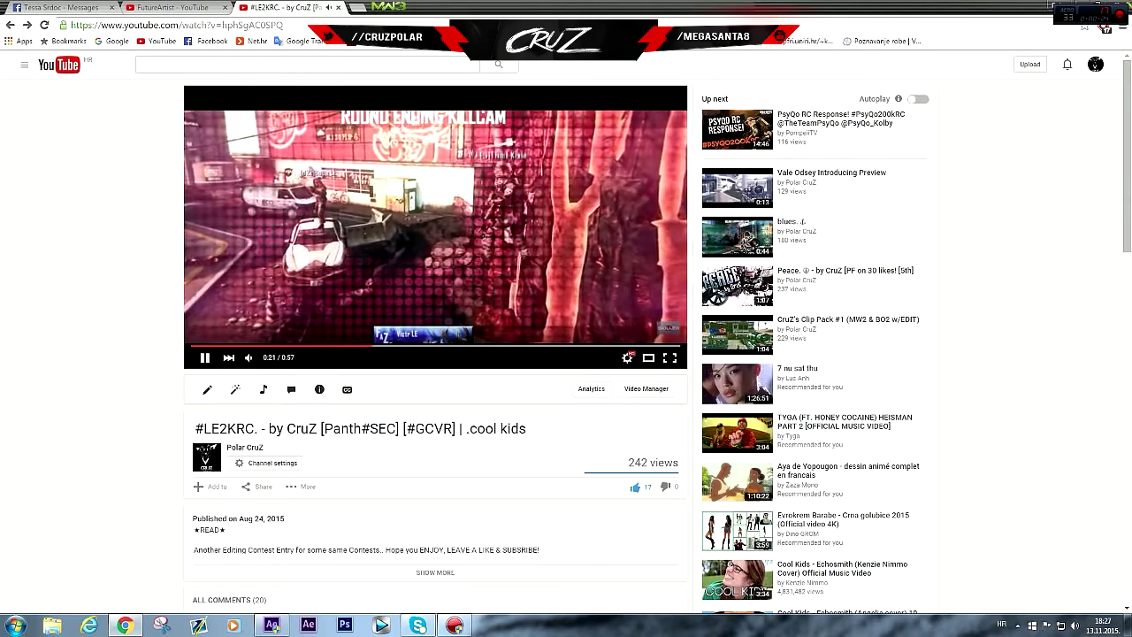
Read the viewer comment requesting a tutorial on the distortion effect at 0:17 and expand its replies.
{"action": "scroll", "coordinate": [435, 345], "scroll_direction": "down", "scroll_amount": 5}
{"action": "left_click", "coordinate": [206, 215]}
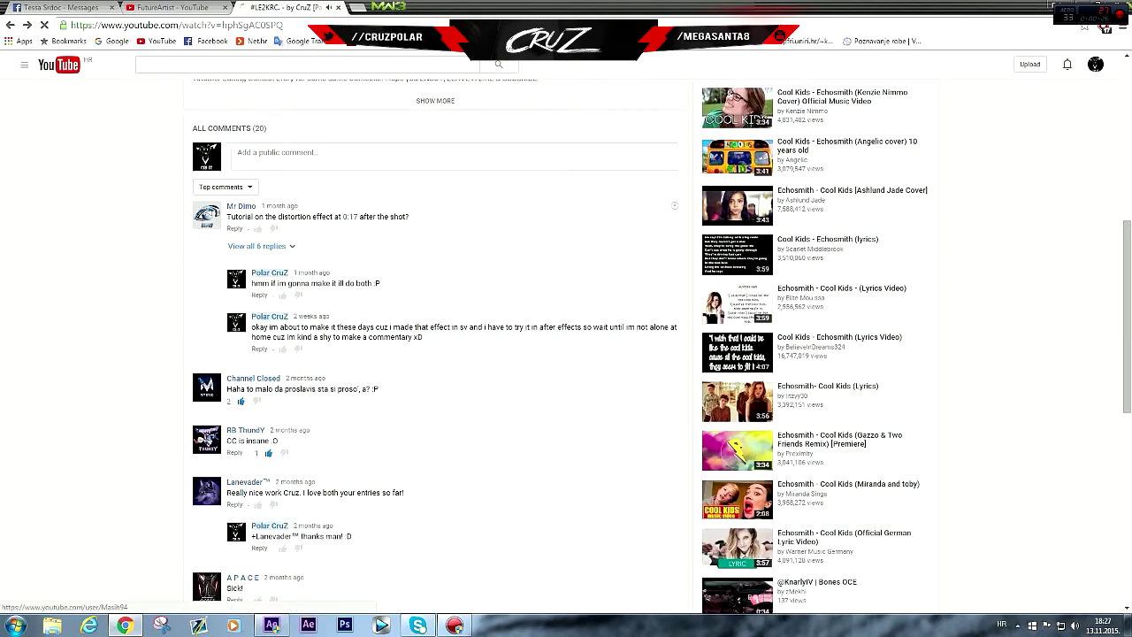
{"action": "scroll", "coordinate": [435, 344], "scroll_direction": "up", "scroll_amount": 5}
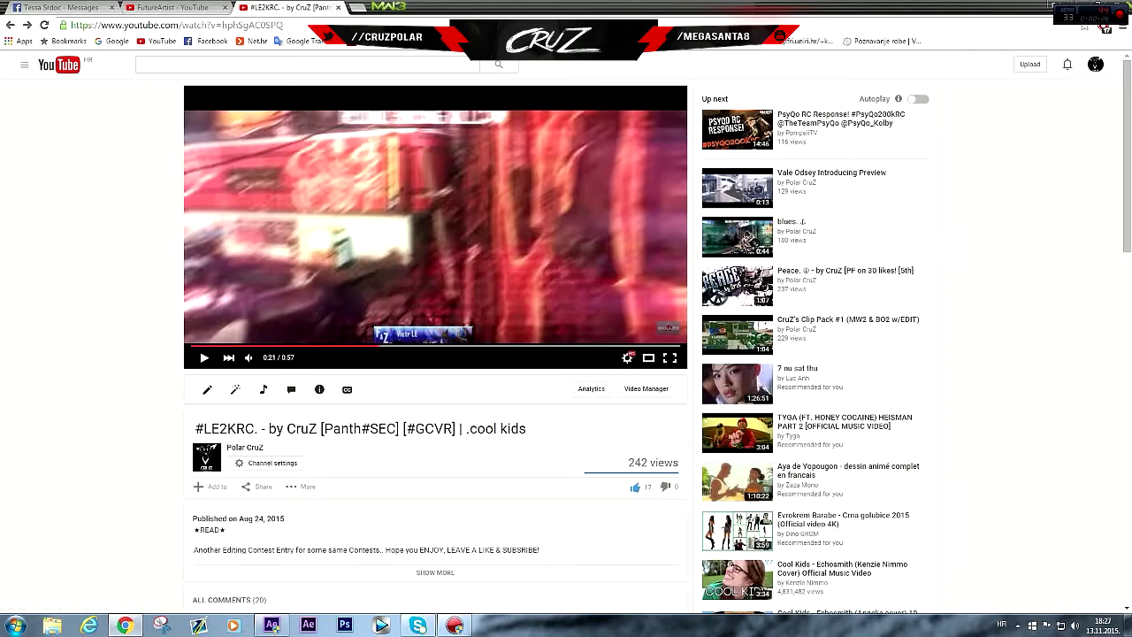
{"action": "left_click", "coordinate": [125, 626]}
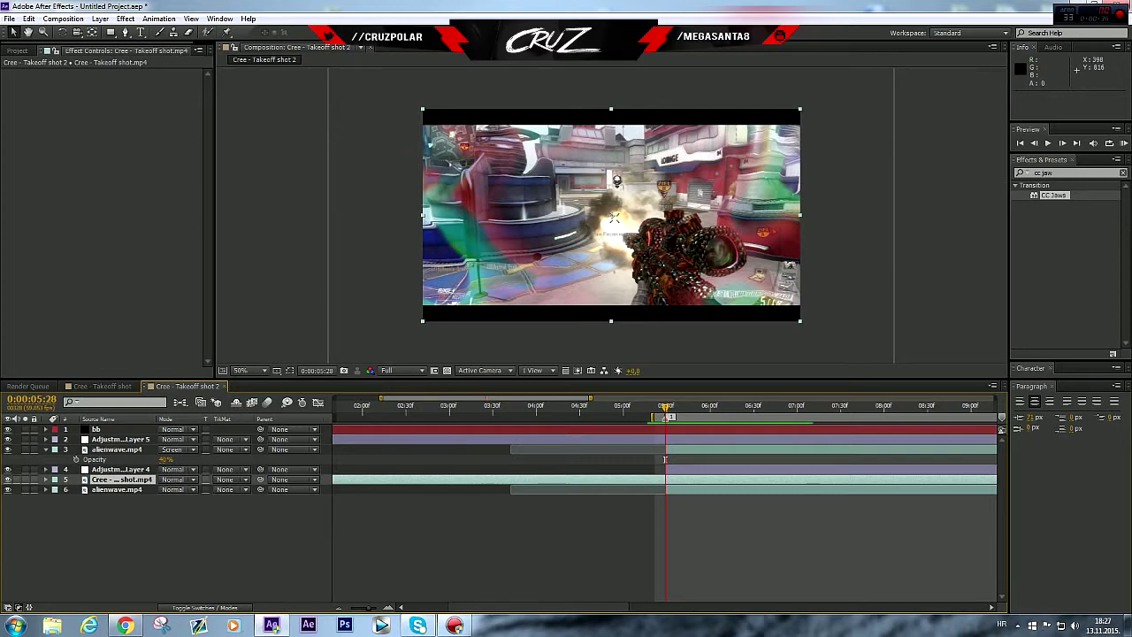
{"action": "left_click", "coordinate": [125, 625]}
{"action": "scroll", "coordinate": [566, 336], "scroll_direction": "down", "scroll_amount": 3}
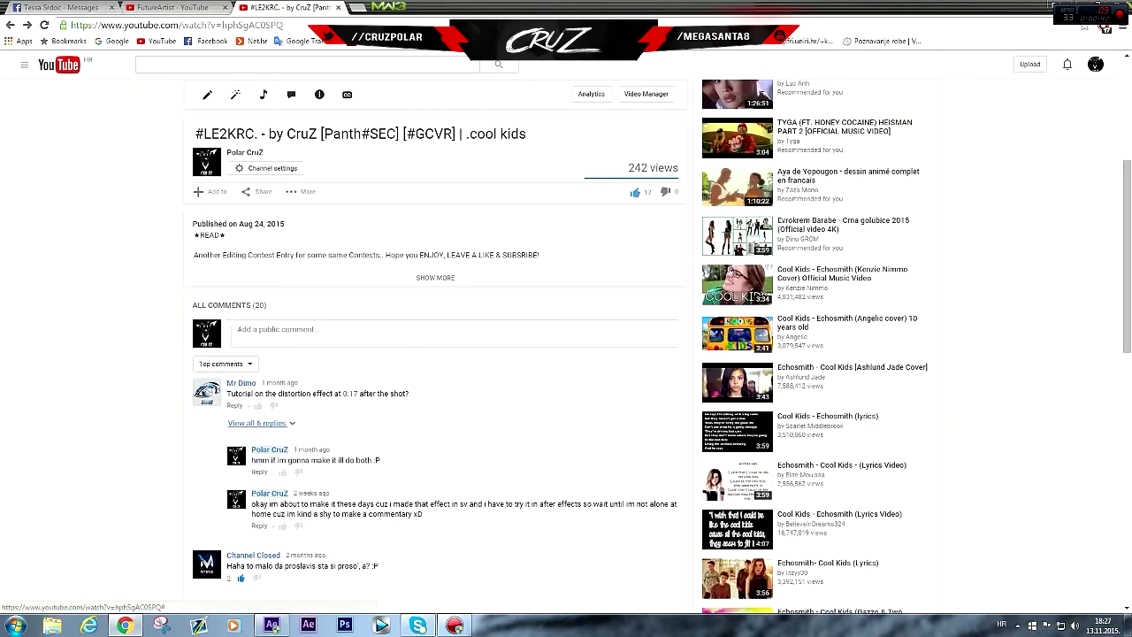
{"action": "left_click", "coordinate": [257, 423]}
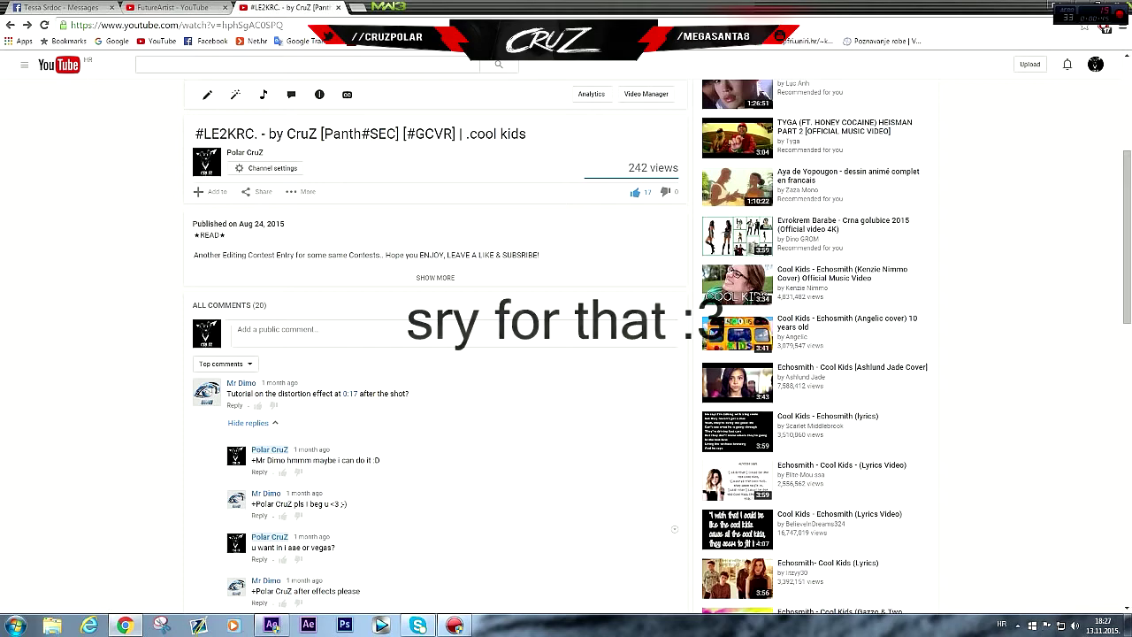
{"action": "scroll", "coordinate": [566, 336], "scroll_direction": "up", "scroll_amount": 3}
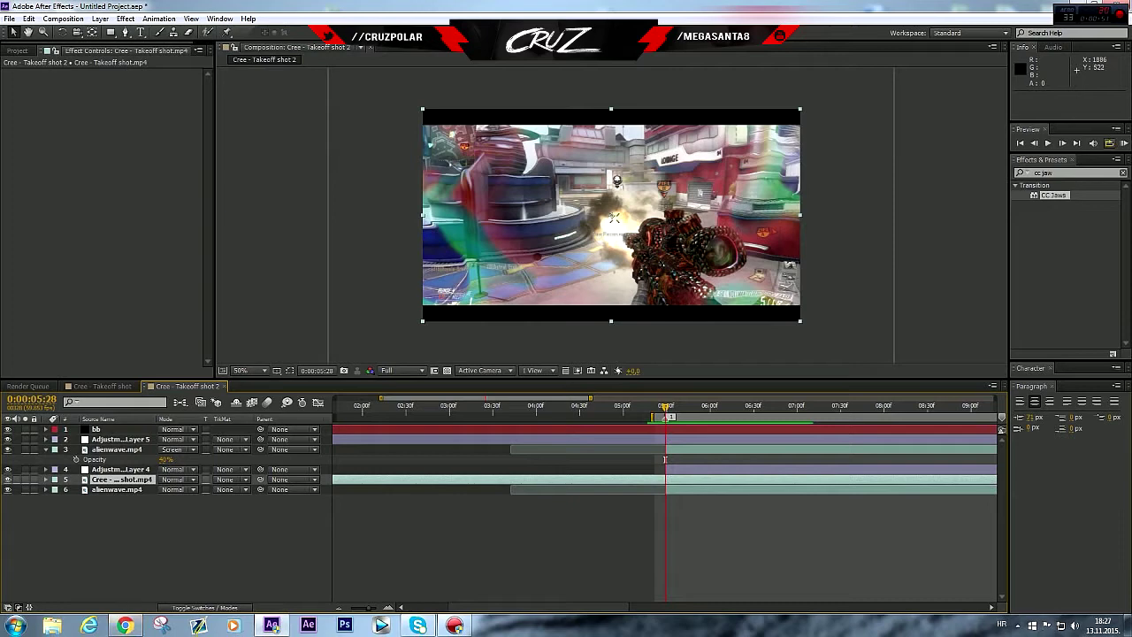
RAM-preview the Cree - Takeoff shot 2 composition in After Effects and extend the work area's start back to about 05:00.
{"action": "key", "text": "KP_0"}
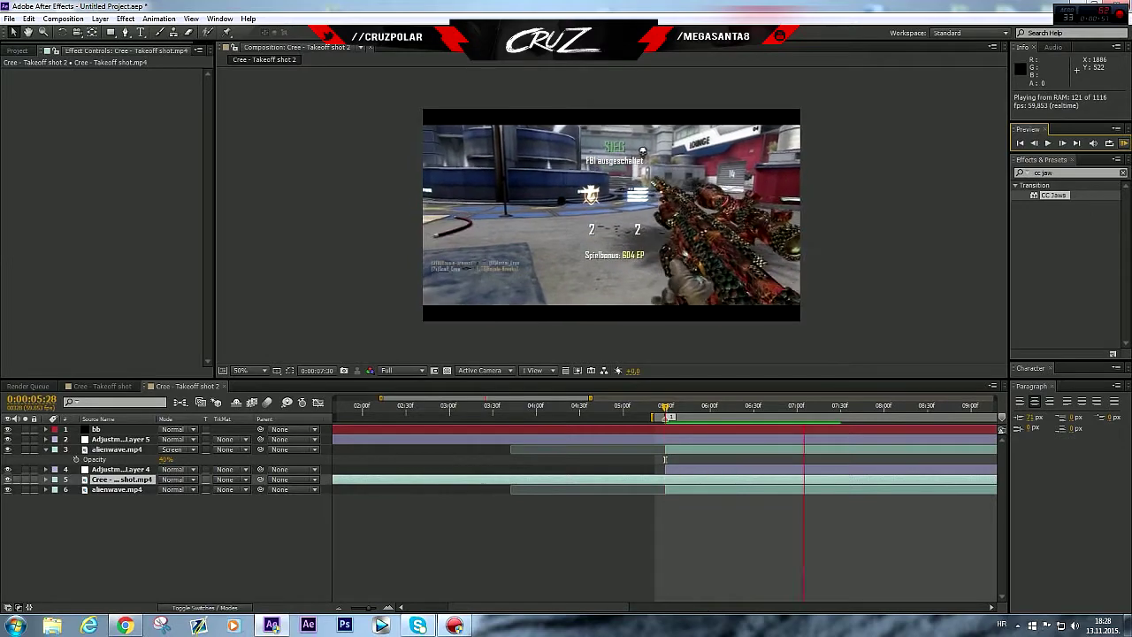
{"action": "key", "text": "space"}
{"action": "left_click_drag", "start_coordinate": [653, 416], "coordinate": [624, 417]}
{"action": "key", "text": "KP_0"}
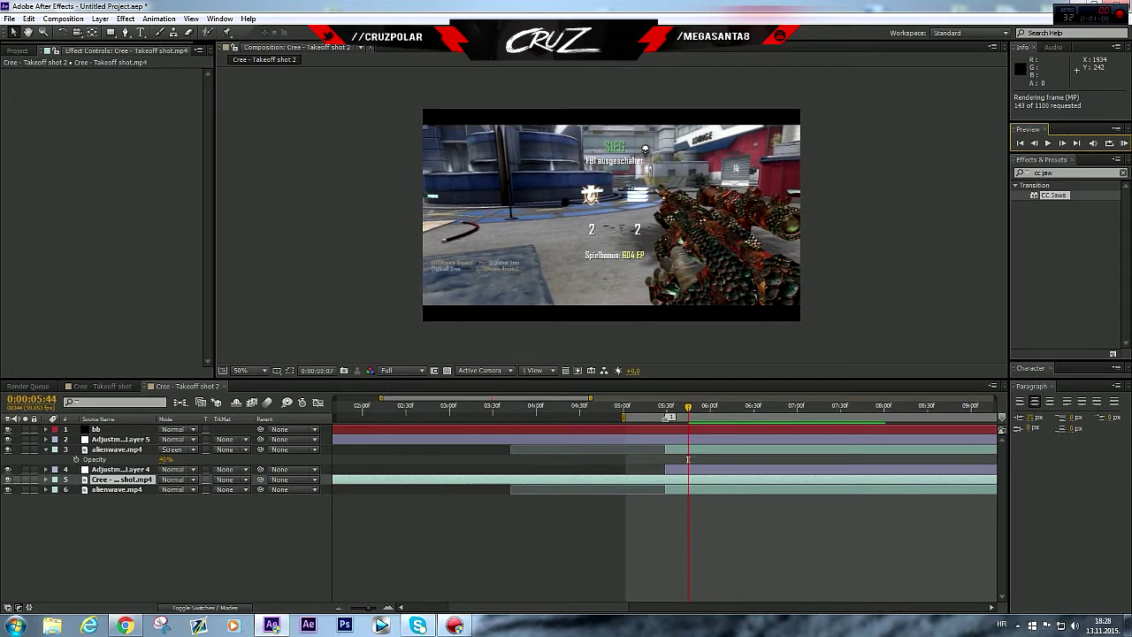
{"action": "key", "text": "space"}
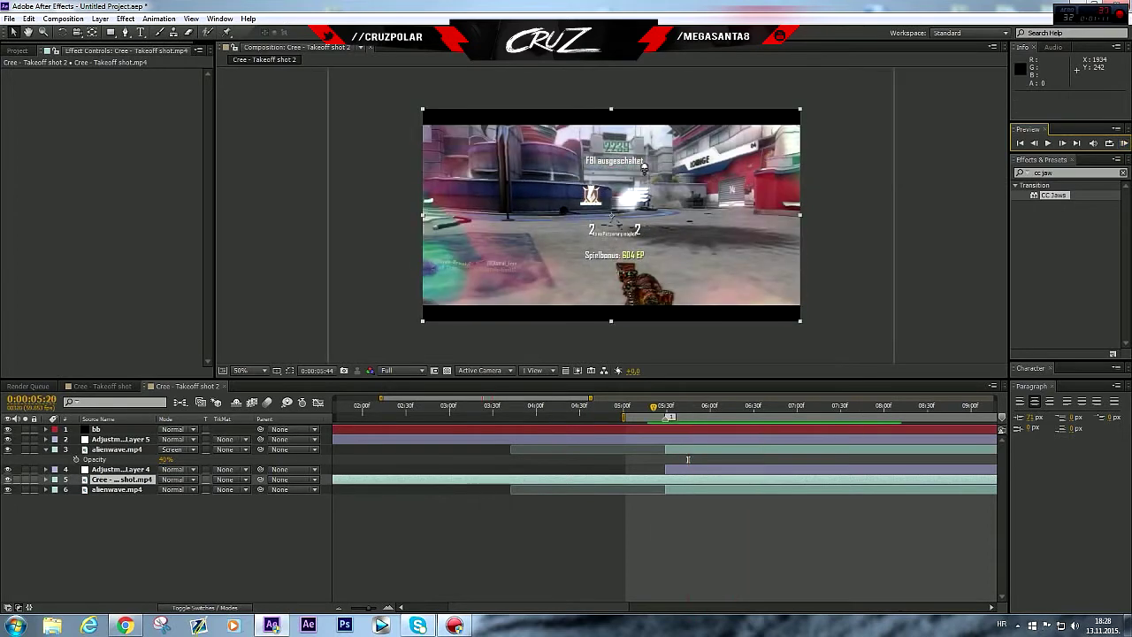
Step to 0:00:05:28 in Cree - Takeoff shot 2, and RAM-preview the Cree - Takeoff shot composition for comparison.
{"action": "key", "text": "Page_Down"}
{"action": "key", "text": "Page_Down"}
{"action": "key", "text": "Page_Down"}
{"action": "key", "text": "Page_Down"}
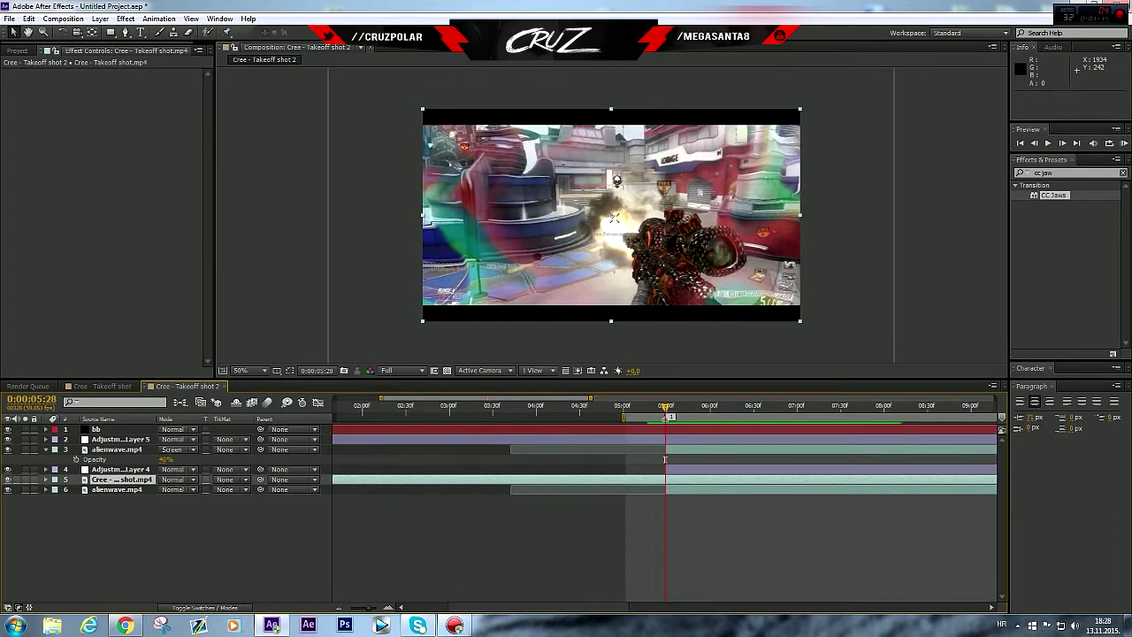
{"action": "left_click", "coordinate": [101, 386]}
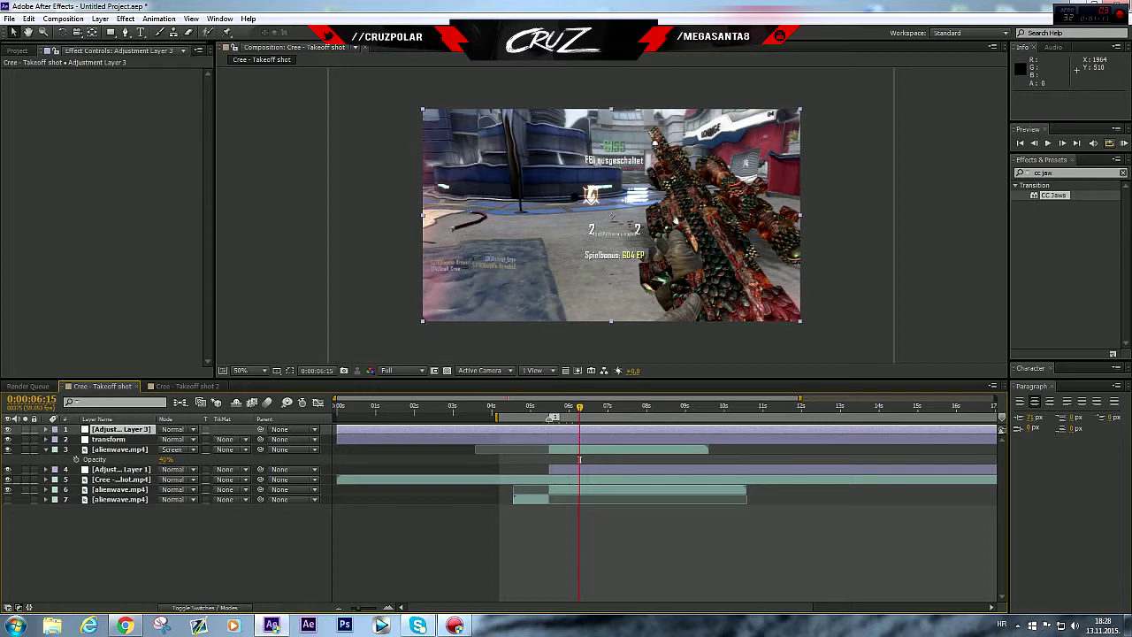
{"action": "key", "text": "KP_0"}
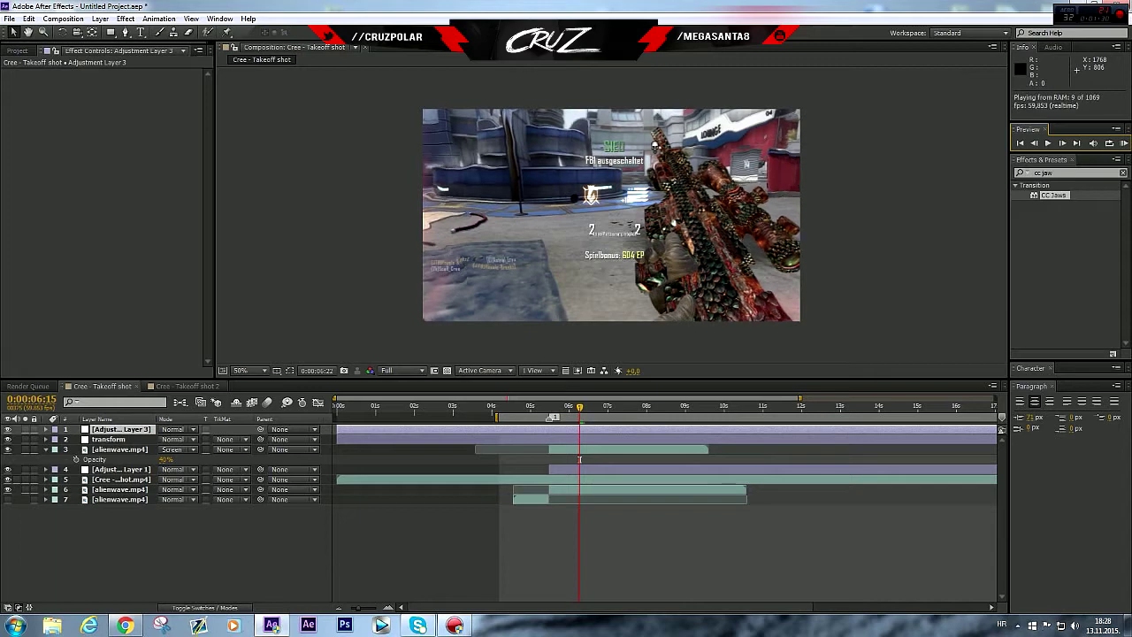
{"action": "key", "text": "space"}
Return to Cree - Takeoff shot 2 and RAM-preview the distortion effect from 0:00:05:11.
{"action": "left_click", "coordinate": [187, 385]}
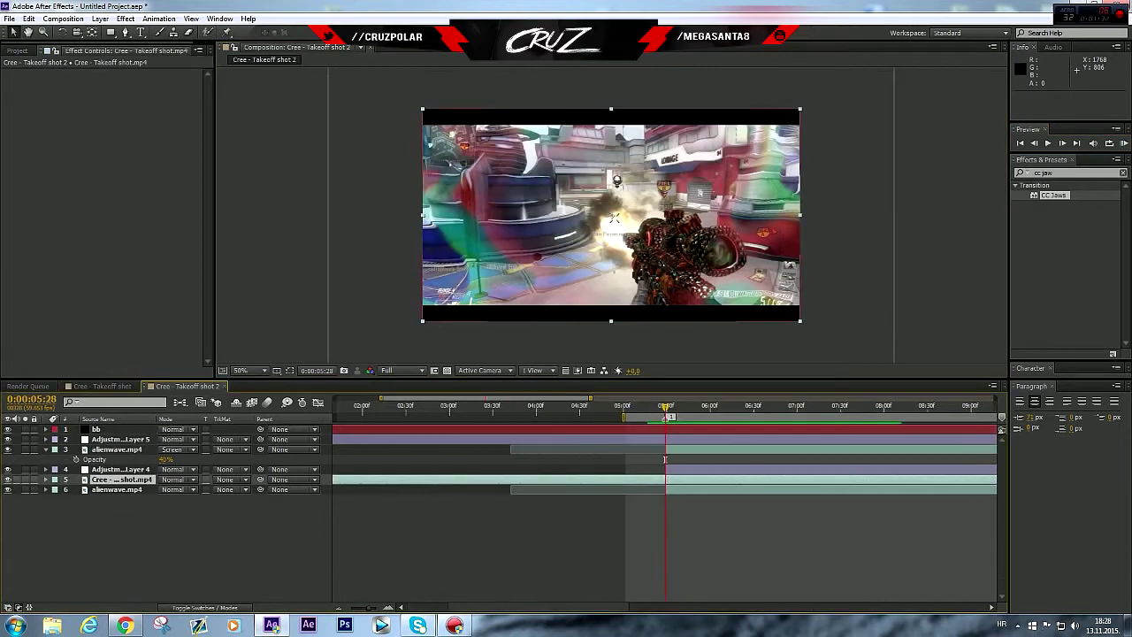
{"action": "left_click_drag", "start_coordinate": [665, 459], "coordinate": [650, 459]}
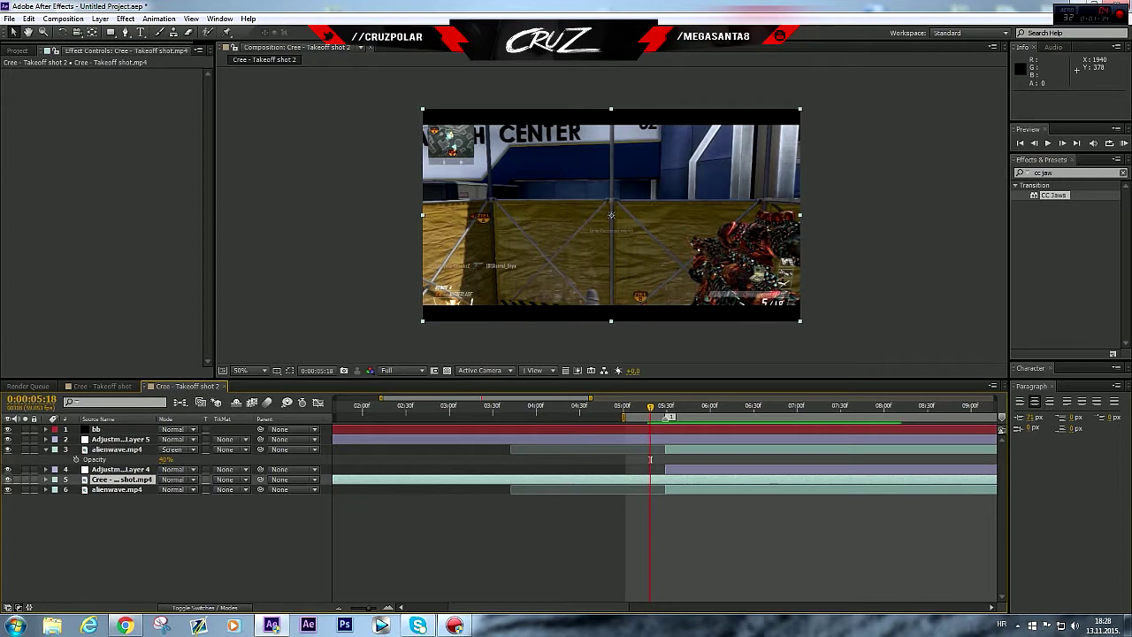
{"action": "key", "text": "KP_0"}
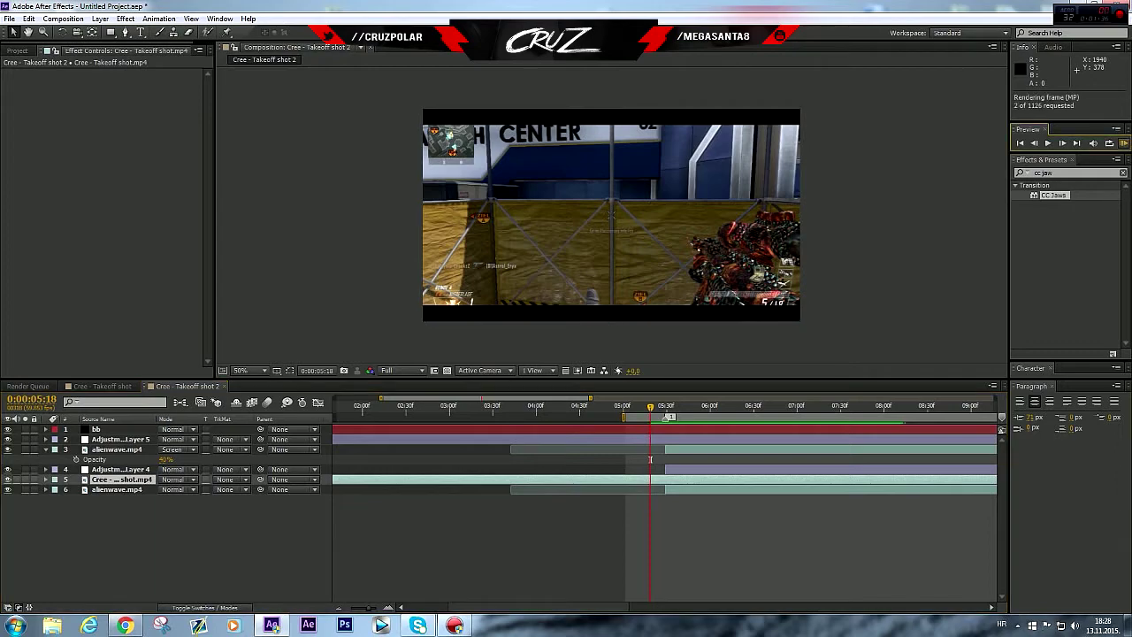
{"action": "left_click_drag", "start_coordinate": [651, 459], "coordinate": [795, 459]}
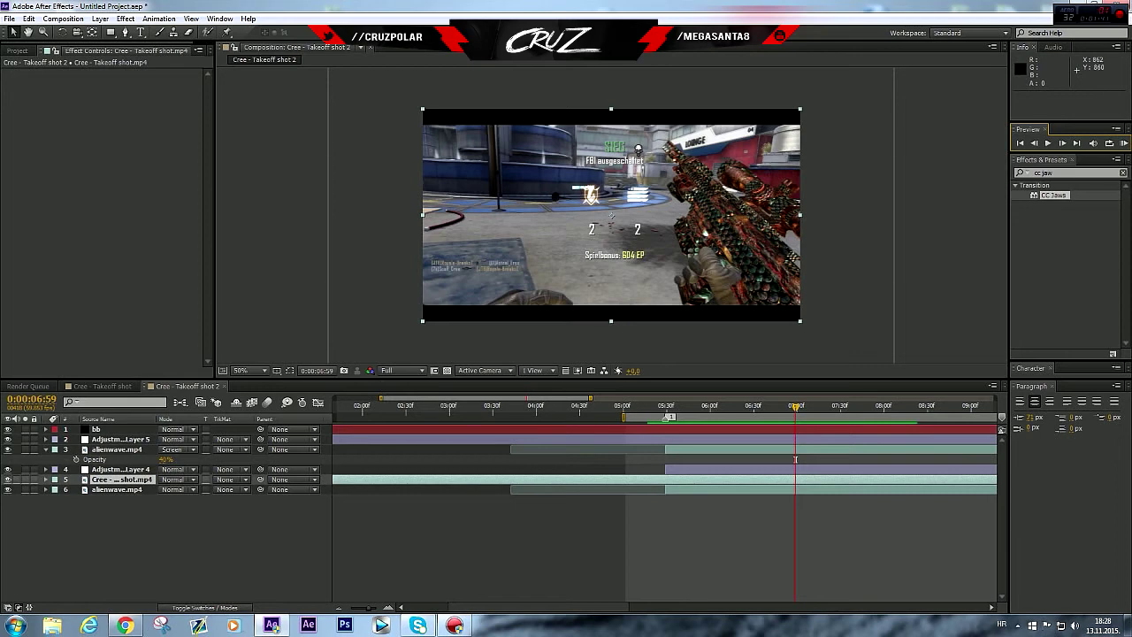
{"action": "left_click_drag", "start_coordinate": [795, 379], "coordinate": [795, 461]}
{"action": "left_click", "coordinate": [640, 489]}
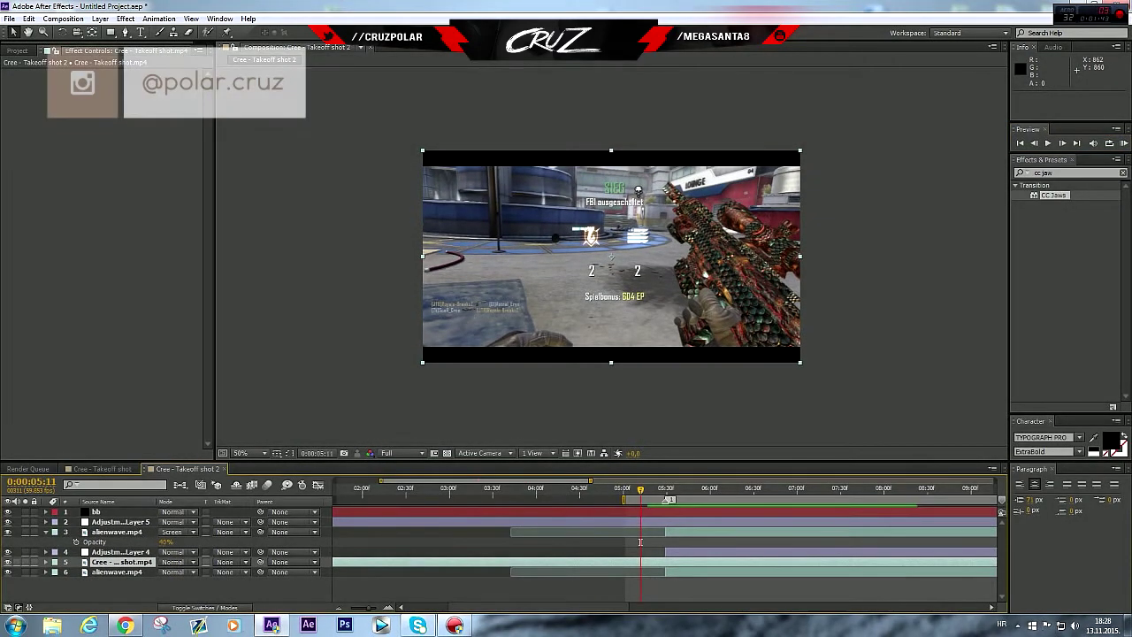
{"action": "key", "text": "KP_0"}
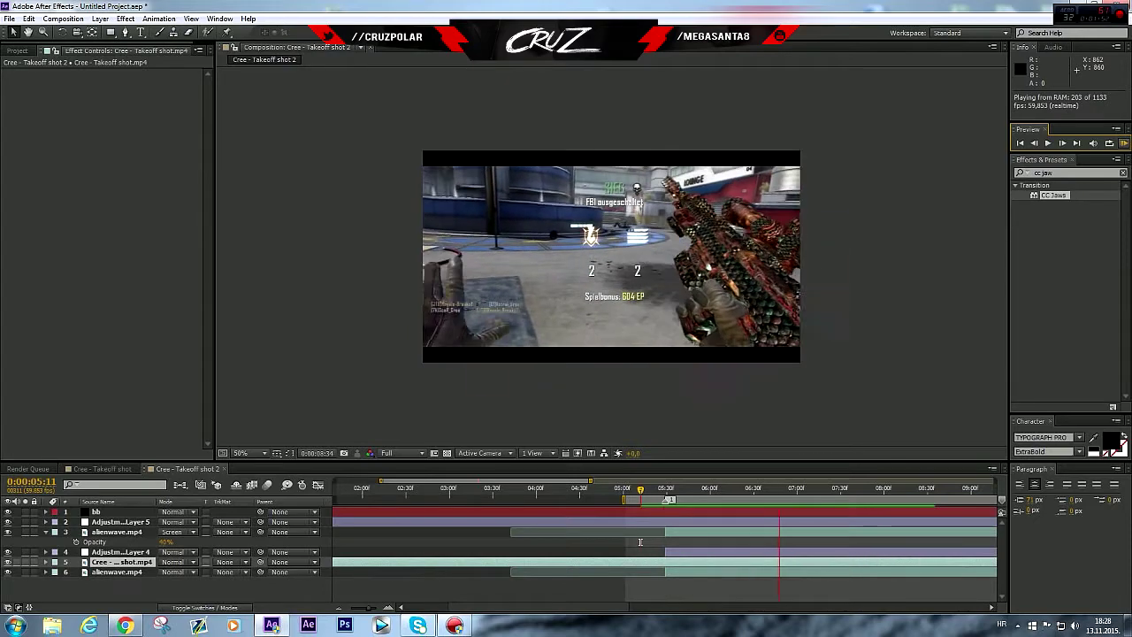
Move the playhead to 0:00:08:00 and show the project's footage list with a taller timeline area.
{"action": "left_click", "coordinate": [884, 541]}
{"action": "left_click_drag", "start_coordinate": [610, 461], "coordinate": [611, 296]}
{"action": "left_click", "coordinate": [611, 496]}
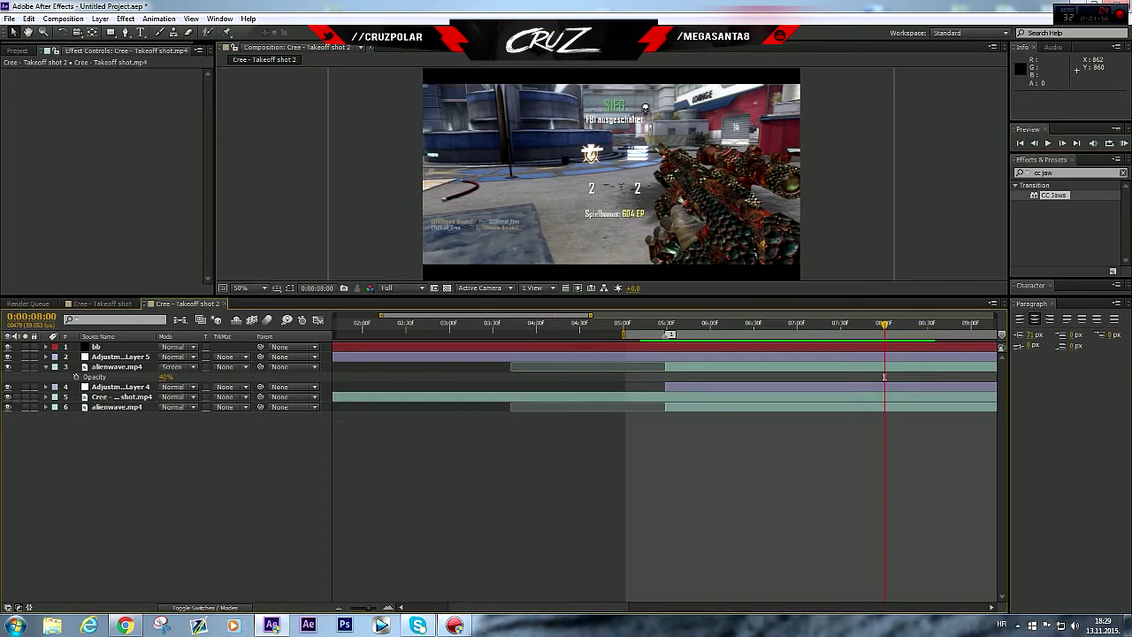
{"action": "key", "text": "ctrl+0"}
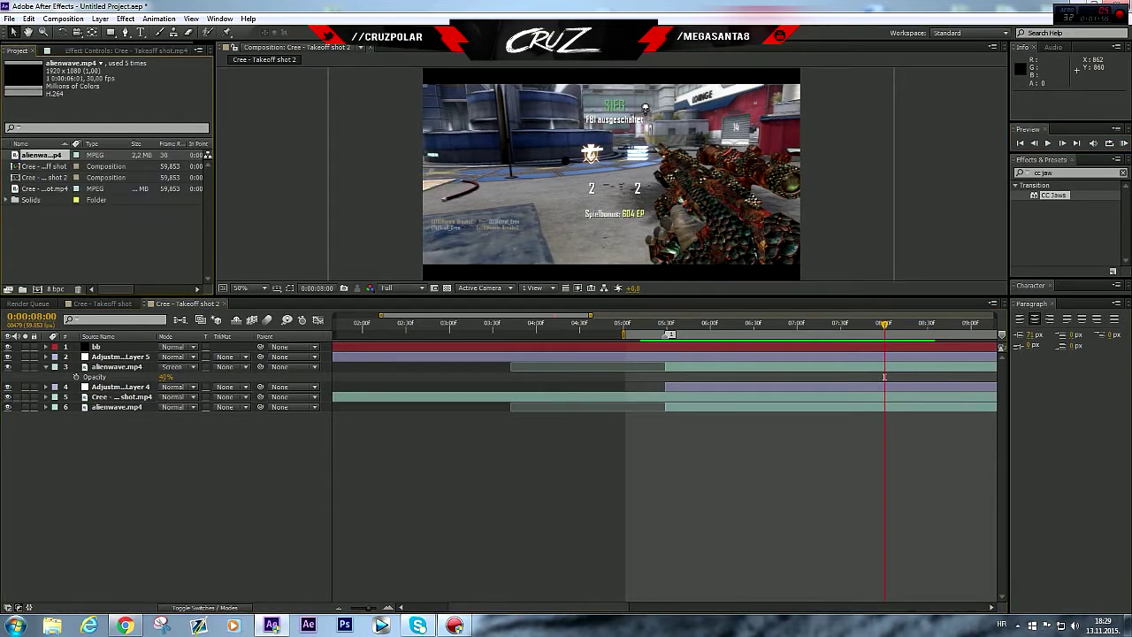
{"action": "left_click_drag", "start_coordinate": [885, 377], "coordinate": [884, 483]}
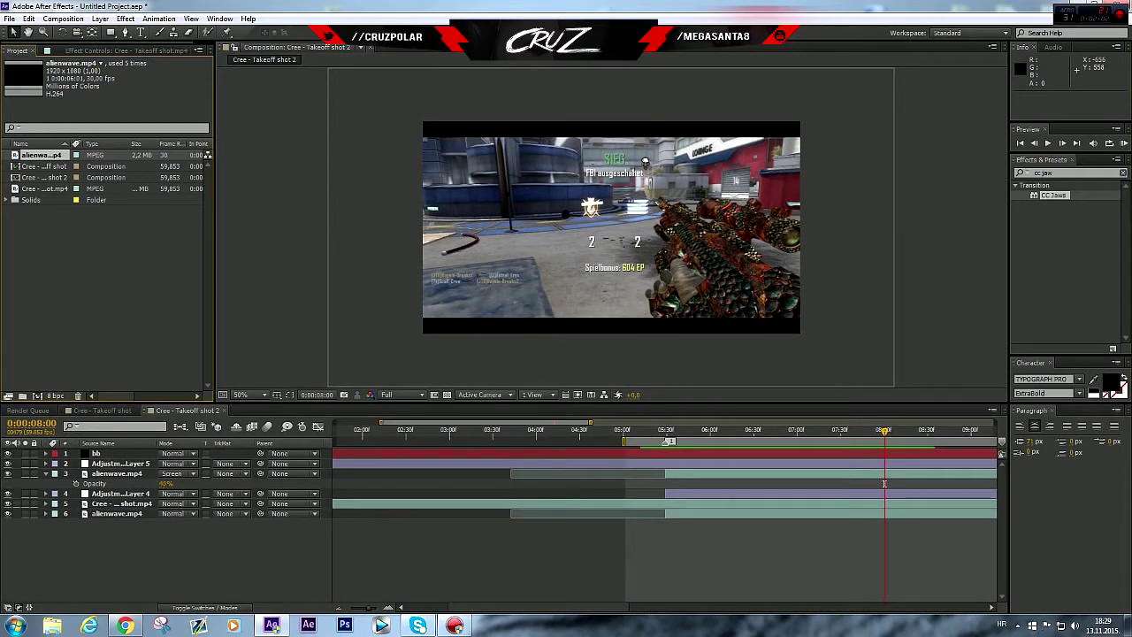
Switch to Chrome, open the 3k Editing Pack video on the FutureArtist channel and pause it.
{"action": "left_click", "coordinate": [125, 625]}
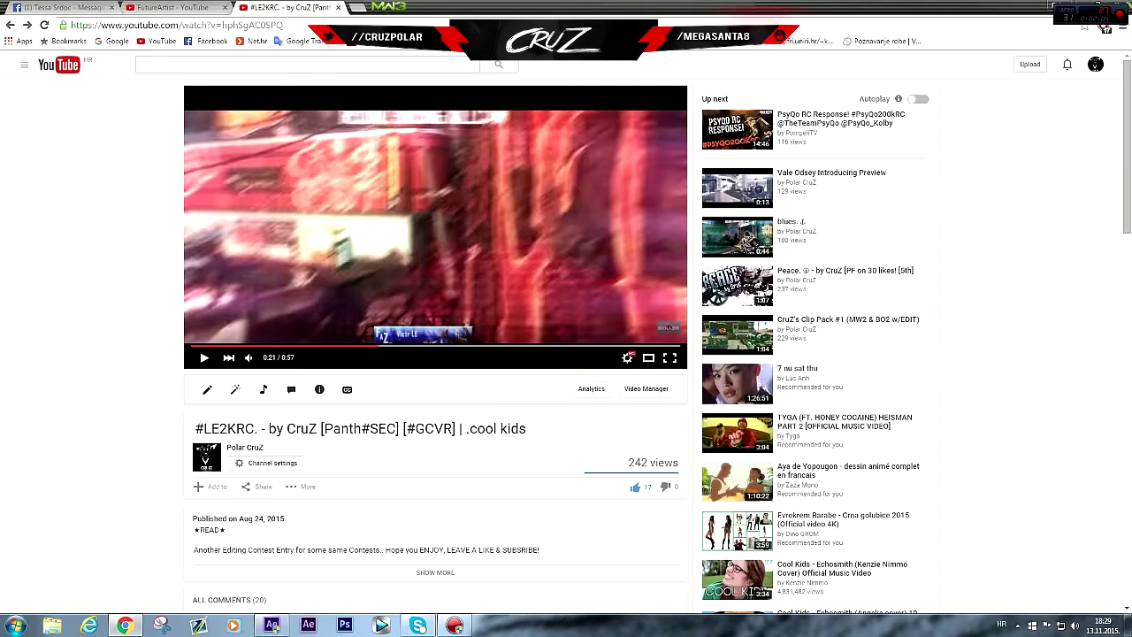
{"action": "left_click", "coordinate": [60, 7]}
{"action": "left_click", "coordinate": [287, 8]}
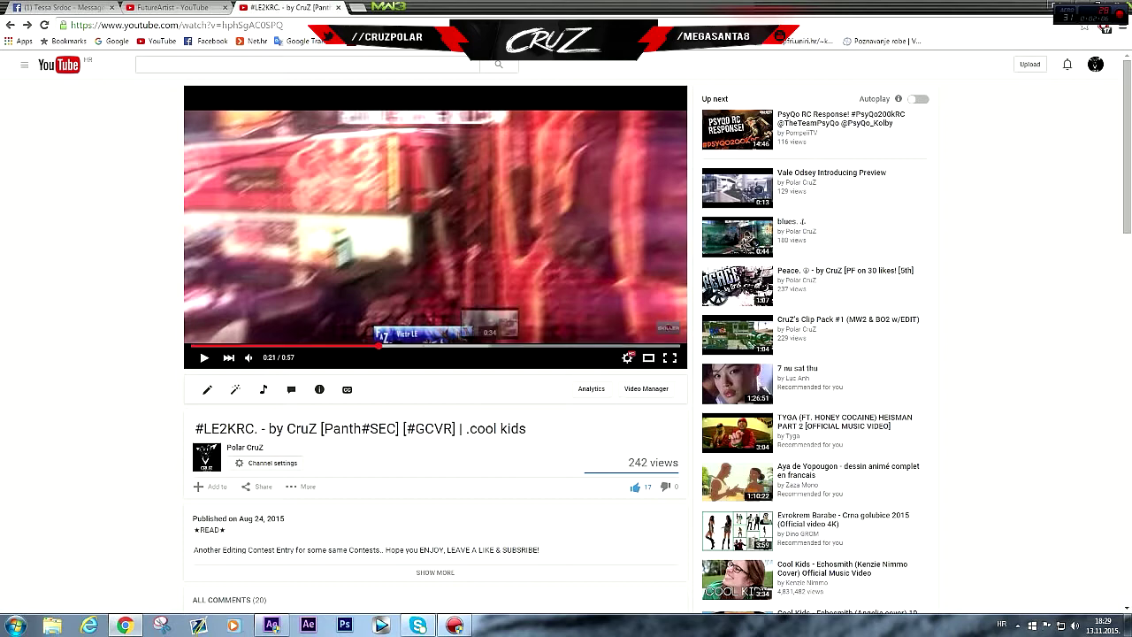
{"action": "key", "text": "ctrl+2"}
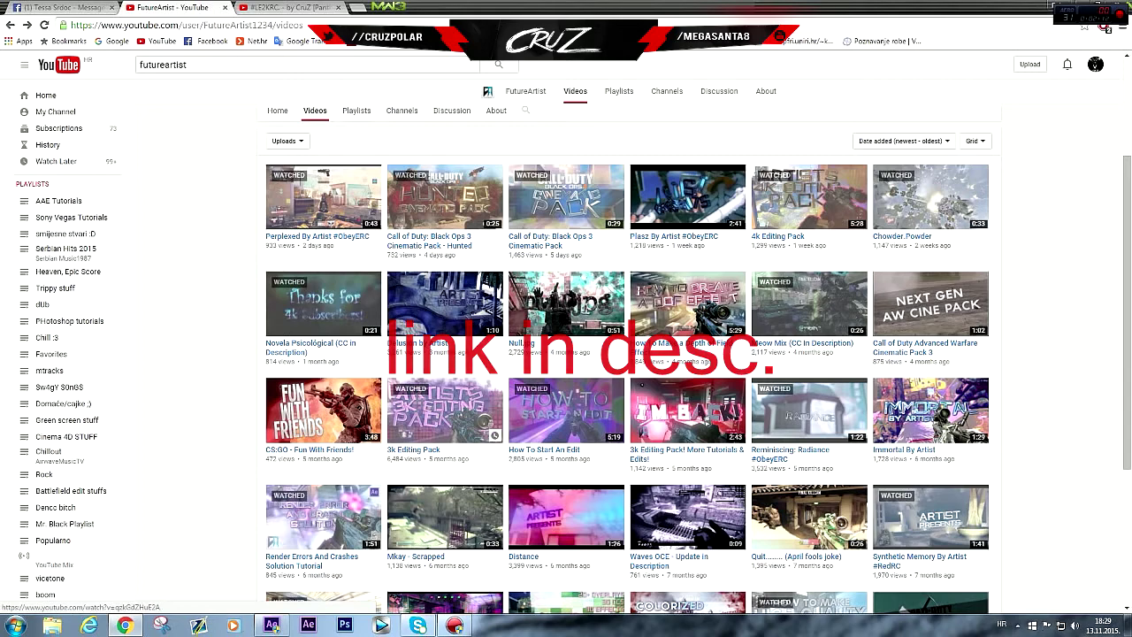
{"action": "left_click", "coordinate": [413, 449]}
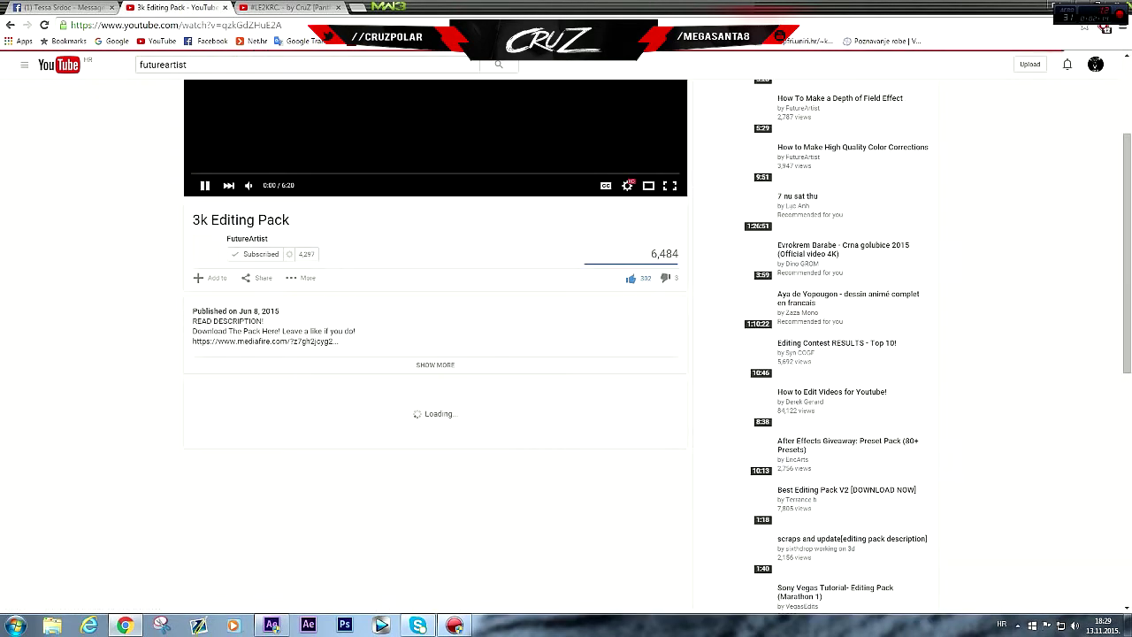
{"action": "scroll", "coordinate": [442, 239], "scroll_direction": "up", "scroll_amount": 2}
{"action": "left_click", "coordinate": [443, 240]}
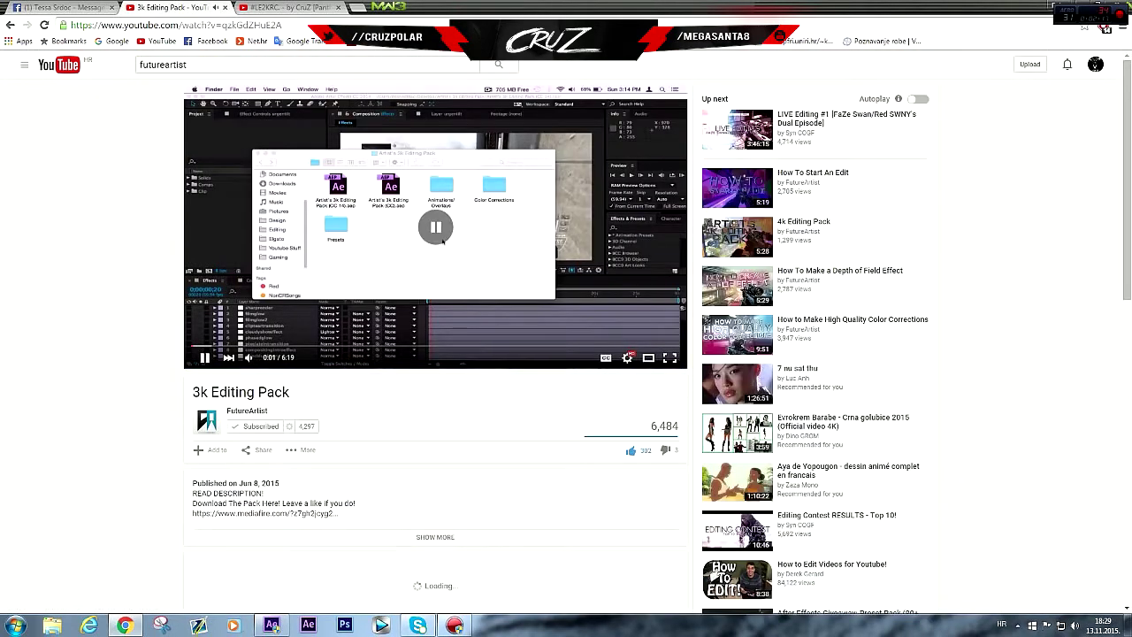
Open the Animations_Overlays folder inside the Artist's 3k Editing Pack folder on the desktop.
{"action": "left_click", "coordinate": [272, 625]}
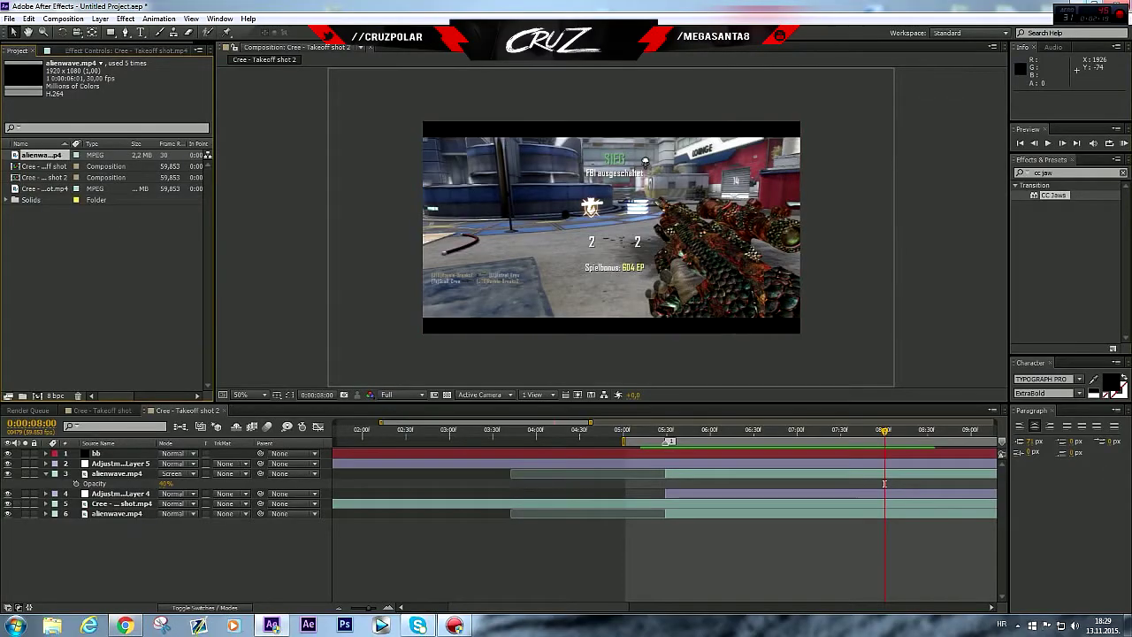
{"action": "key", "text": "super+d"}
{"action": "double_click", "coordinate": [515, 269]}
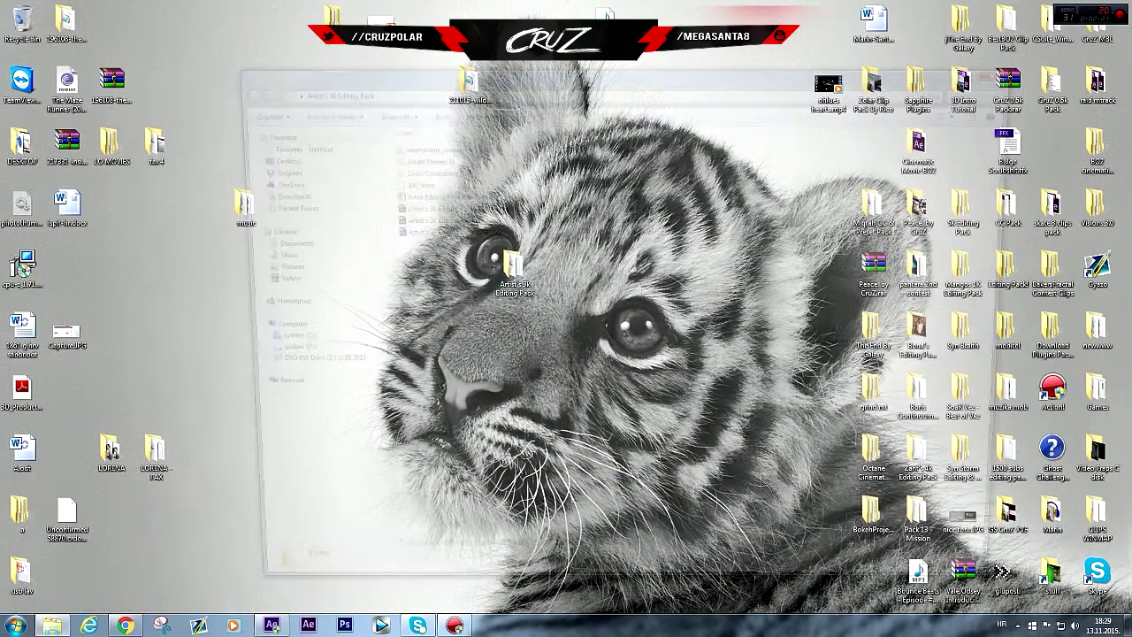
{"action": "double_click", "coordinate": [425, 144]}
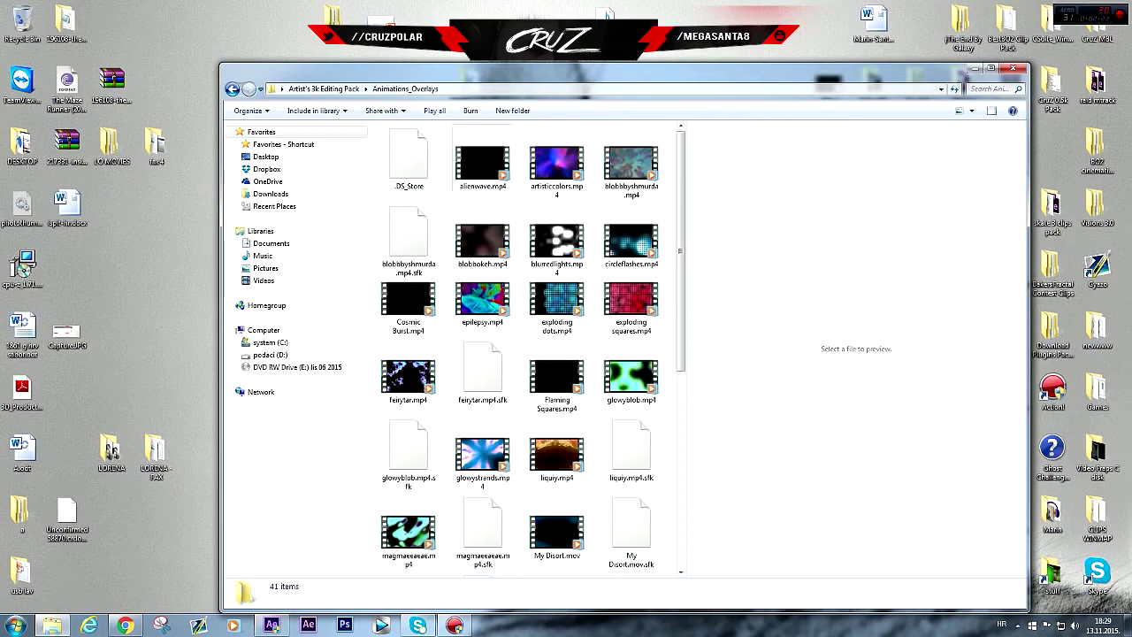
Play alienwave.mp4 to examine the overlay, and close the video player and the Animations_Overlays folder.
{"action": "double_click", "coordinate": [482, 162]}
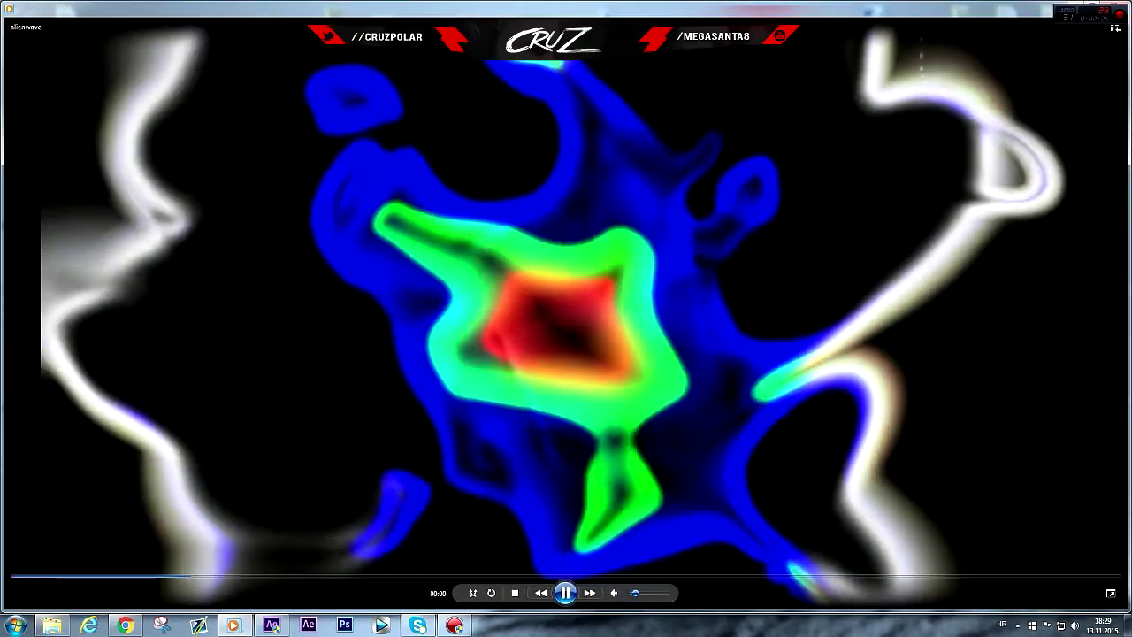
{"action": "left_click_drag", "start_coordinate": [947, 9], "coordinate": [780, 107]}
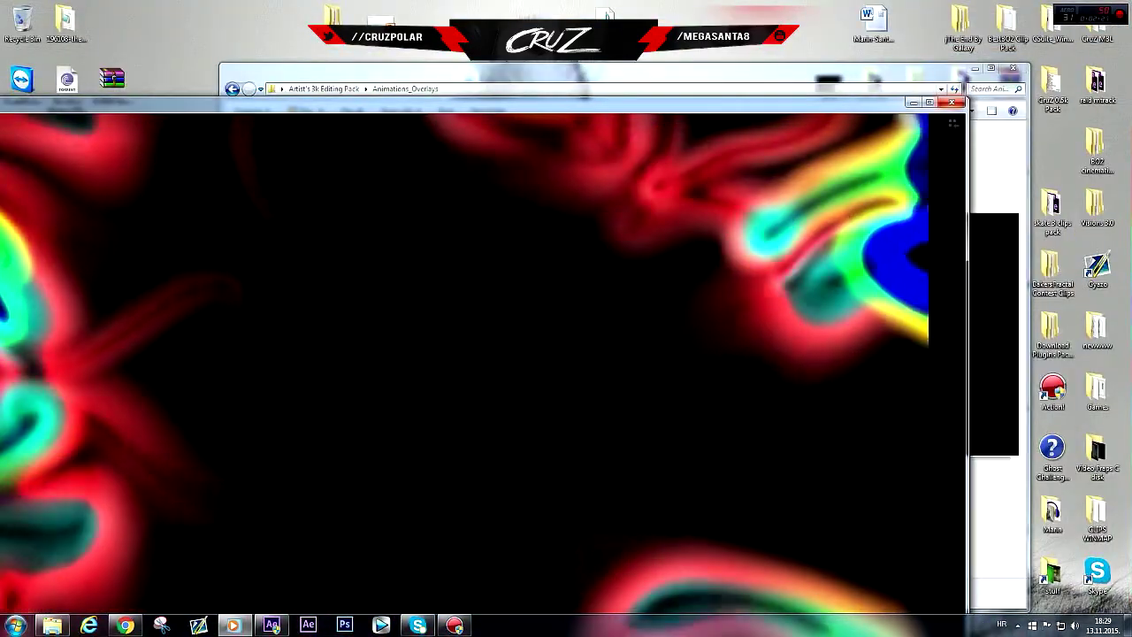
{"action": "left_click", "coordinate": [951, 102]}
{"action": "left_click", "coordinate": [1020, 67]}
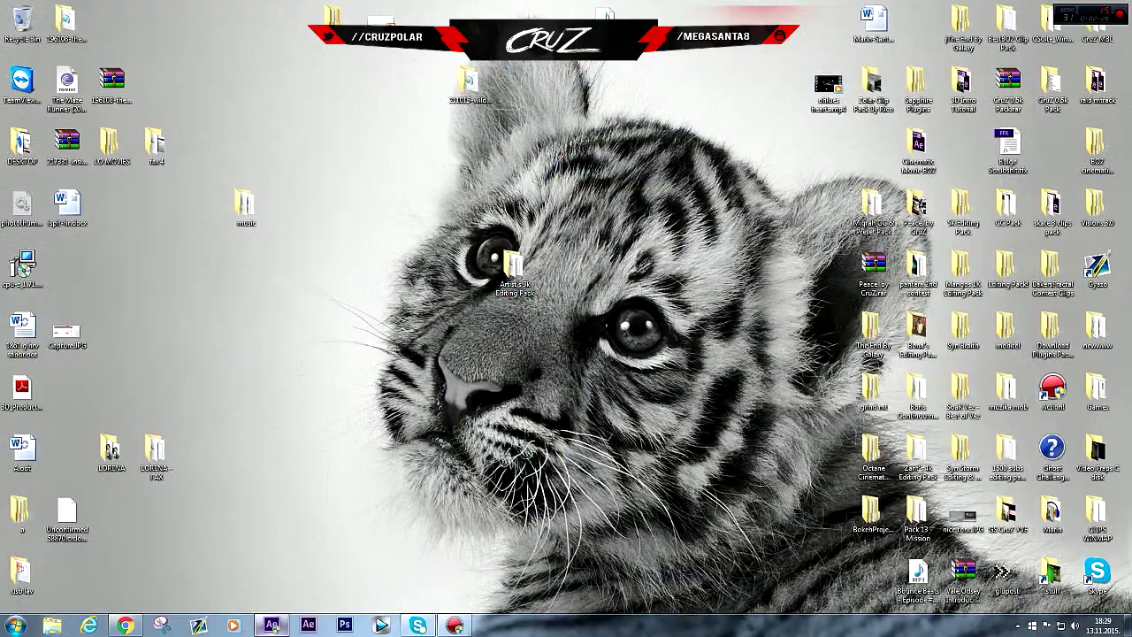
Switch to After Effects and create a new composition from the Cree - Takeoff shot.mp4 clip.
{"action": "left_click", "coordinate": [271, 625]}
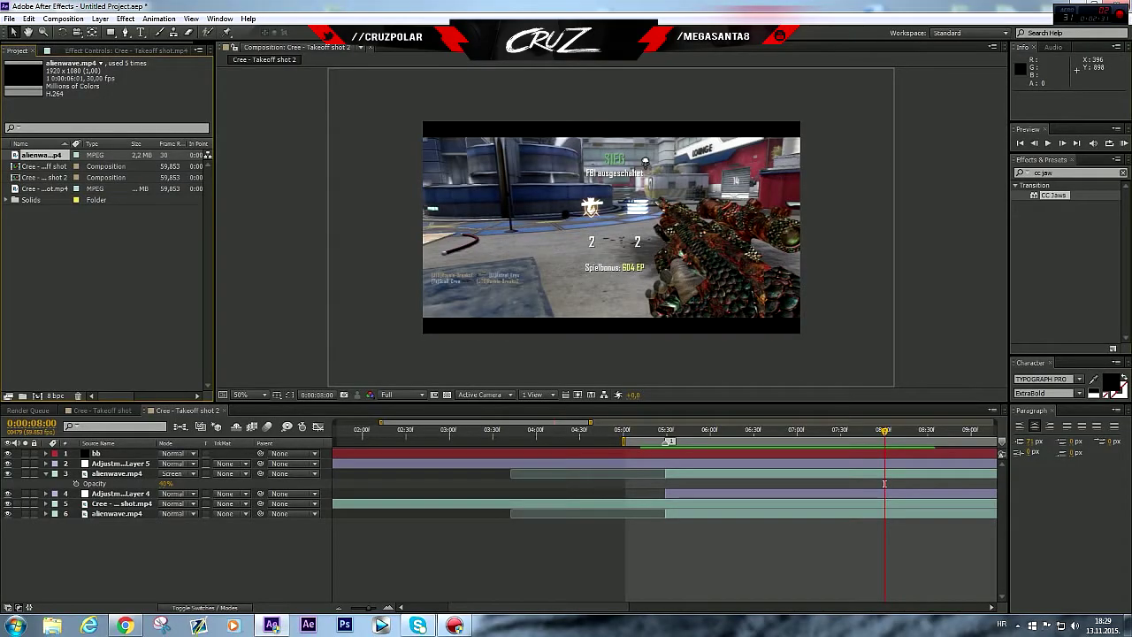
{"action": "left_click_drag", "start_coordinate": [39, 188], "coordinate": [37, 395]}
Move the playhead to the moment of the shot at 0:00:05:28 in the new composition.
{"action": "left_click", "coordinate": [546, 430]}
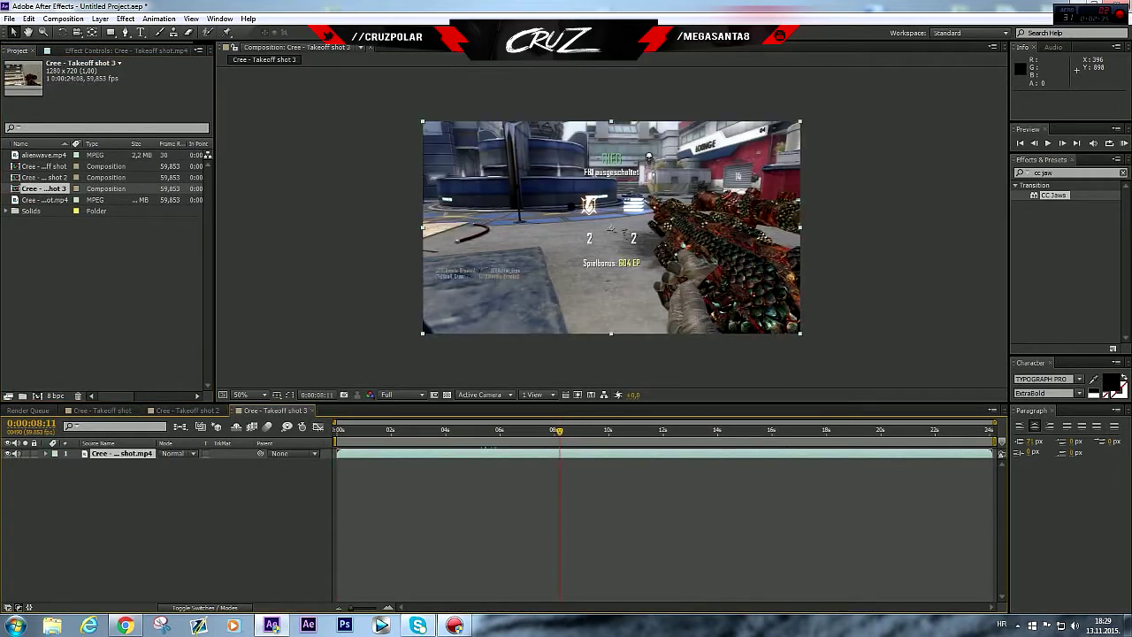
{"action": "left_click", "coordinate": [533, 430]}
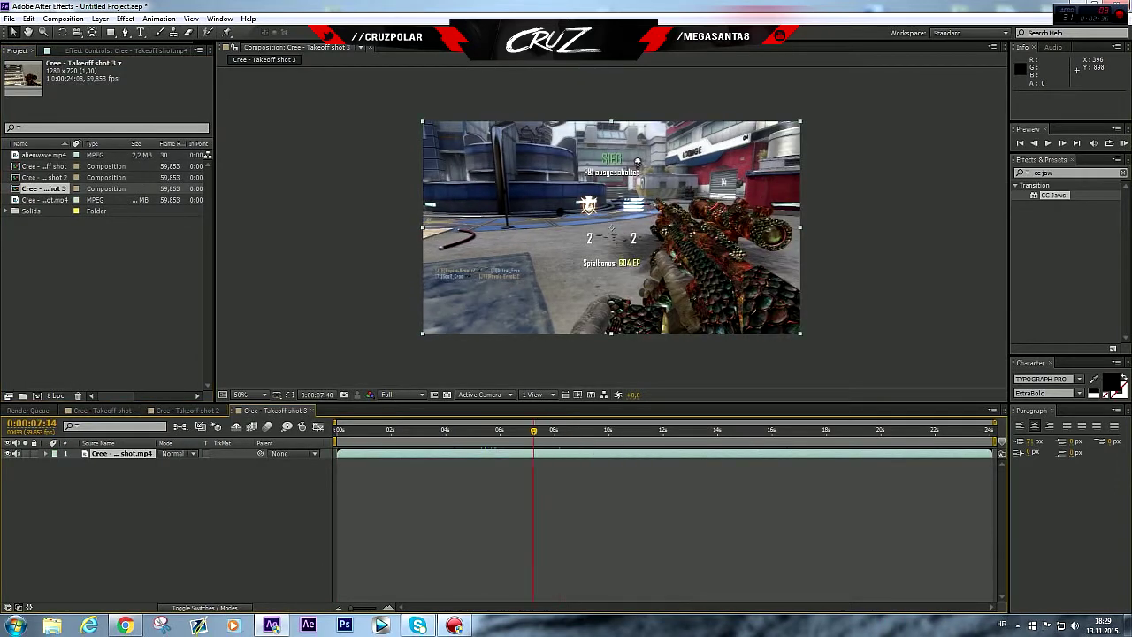
{"action": "left_click", "coordinate": [525, 431]}
{"action": "left_click", "coordinate": [513, 430]}
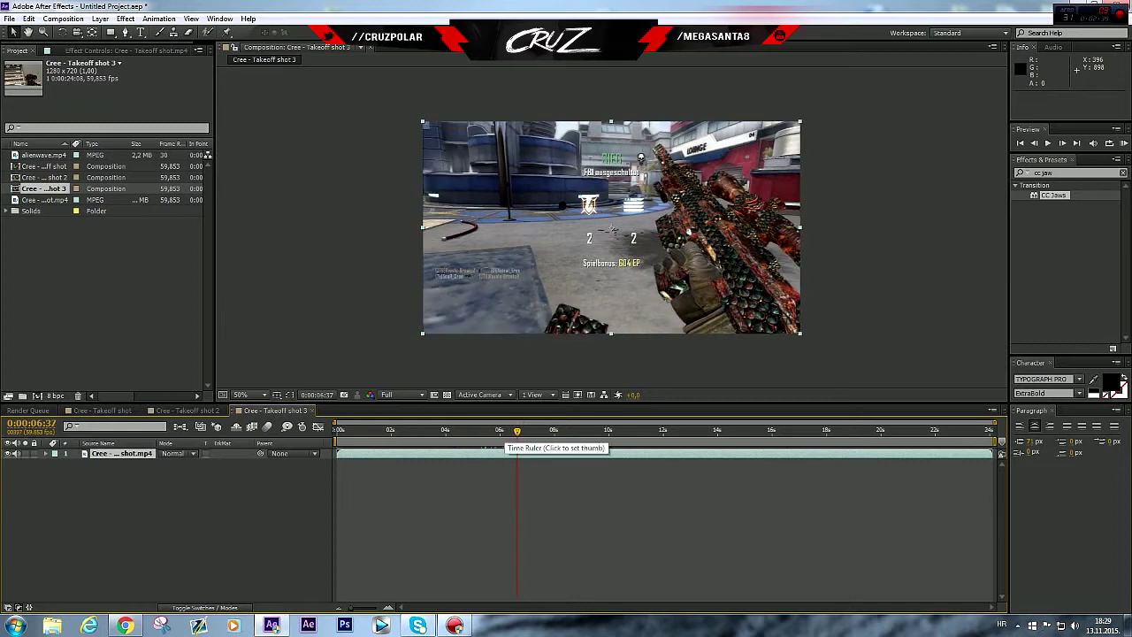
{"action": "left_click", "coordinate": [504, 431]}
{"action": "left_click", "coordinate": [494, 430]}
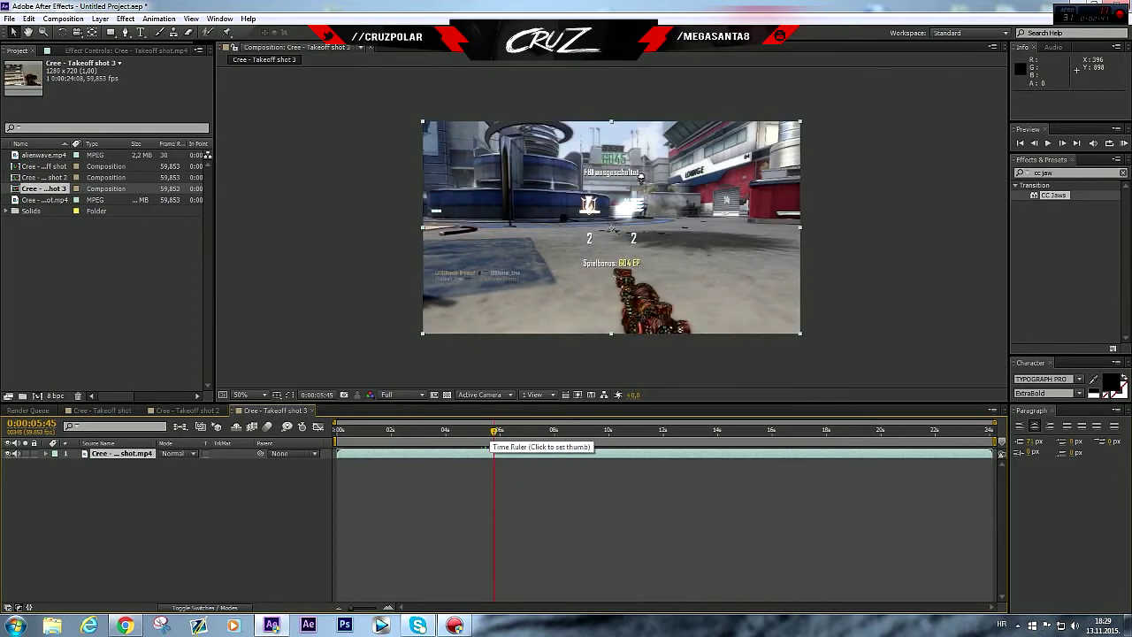
{"action": "left_click", "coordinate": [484, 431]}
{"action": "left_click", "coordinate": [1063, 143]}
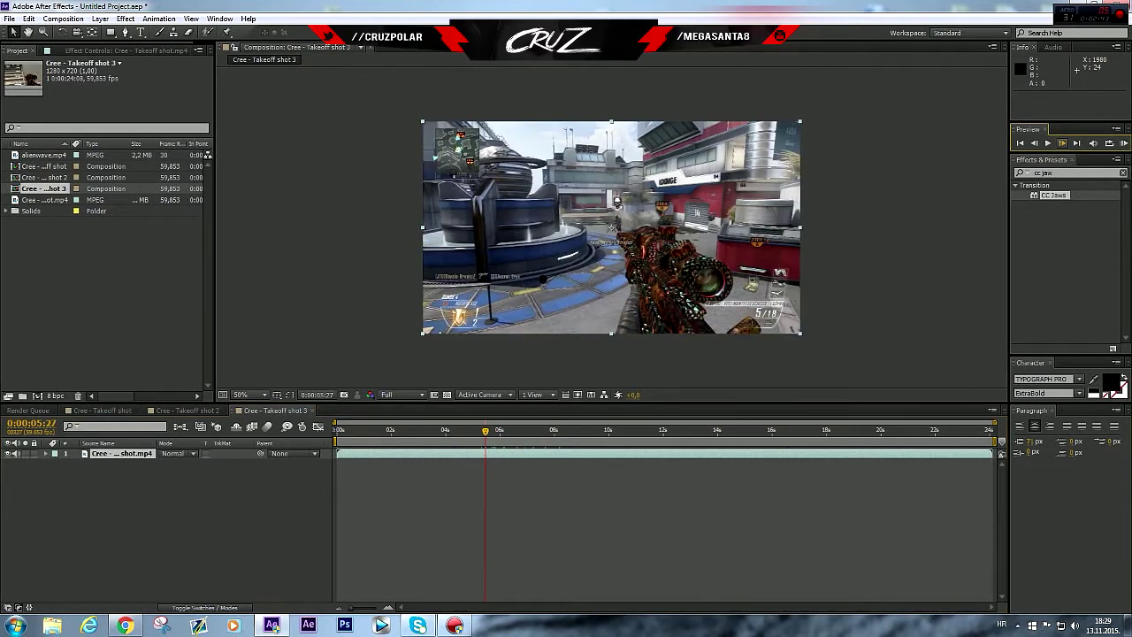
{"action": "left_click", "coordinate": [1062, 142]}
Place composition marker 1 at the playhead, at 0:00:05:28.
{"action": "left_click_drag", "start_coordinate": [994, 441], "coordinate": [777, 440]}
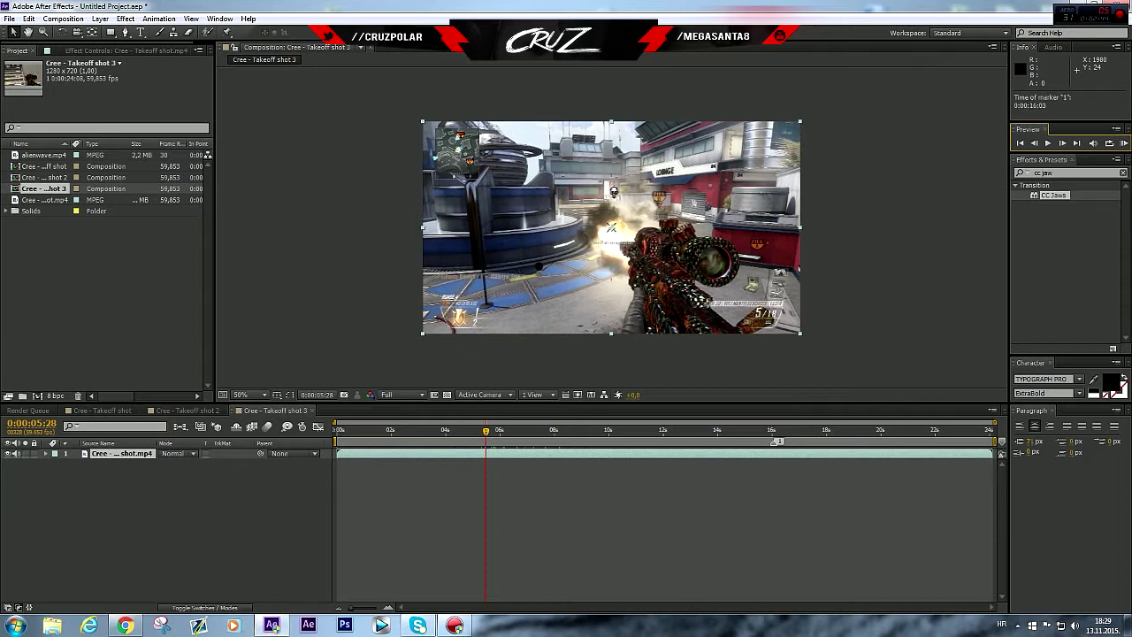
{"action": "left_click_drag", "start_coordinate": [487, 441], "coordinate": [486, 441]}
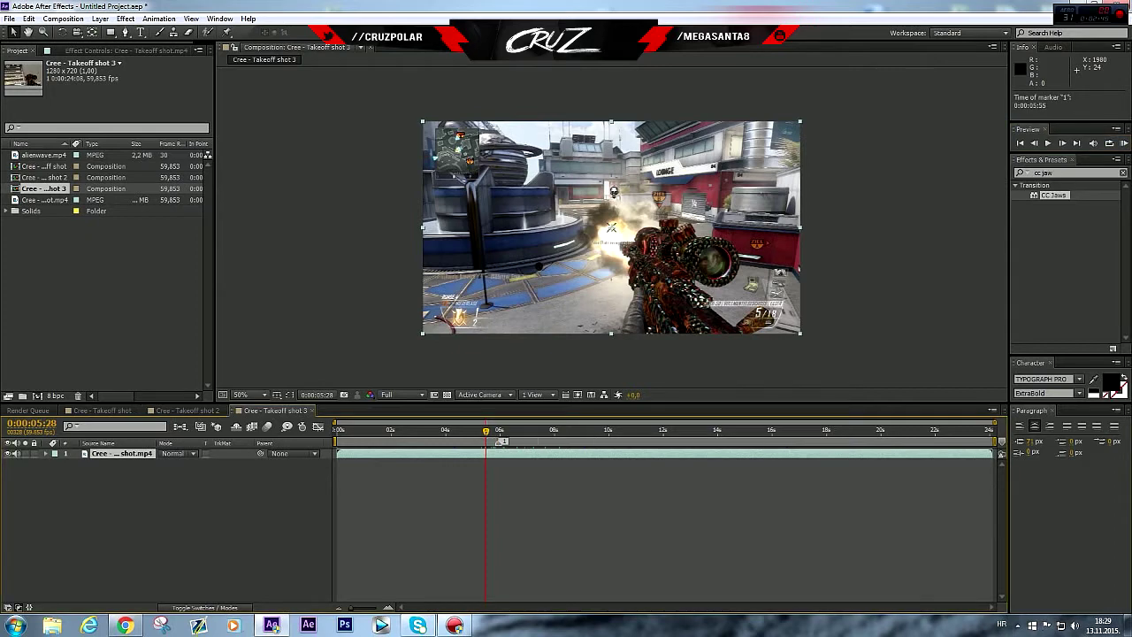
{"action": "right_click", "coordinate": [258, 519]}
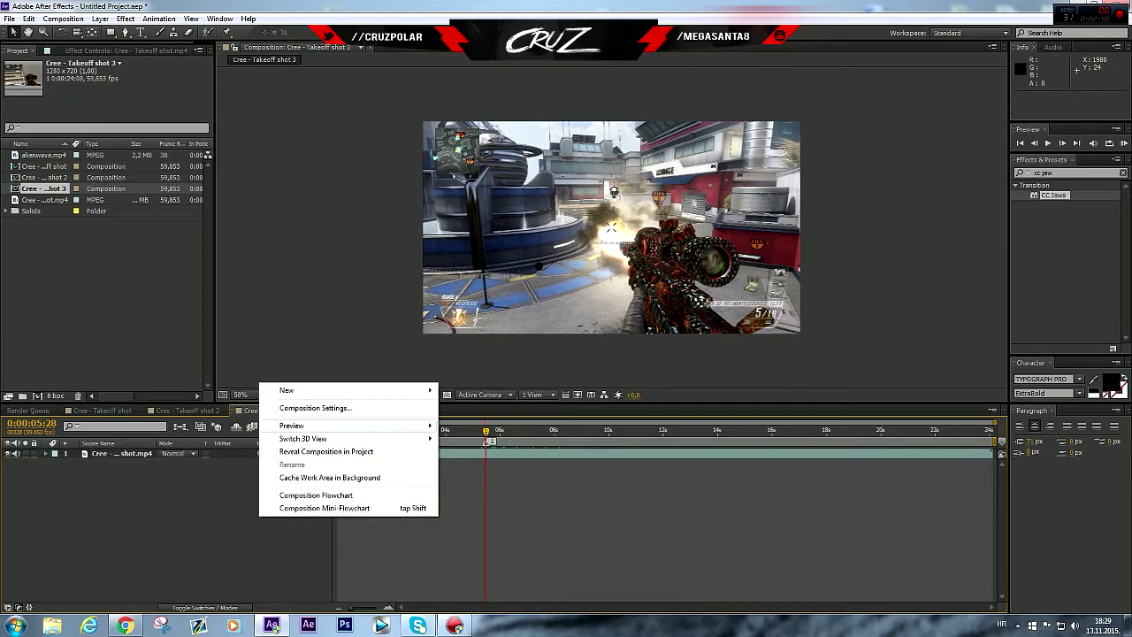
{"action": "key", "text": "Escape"}
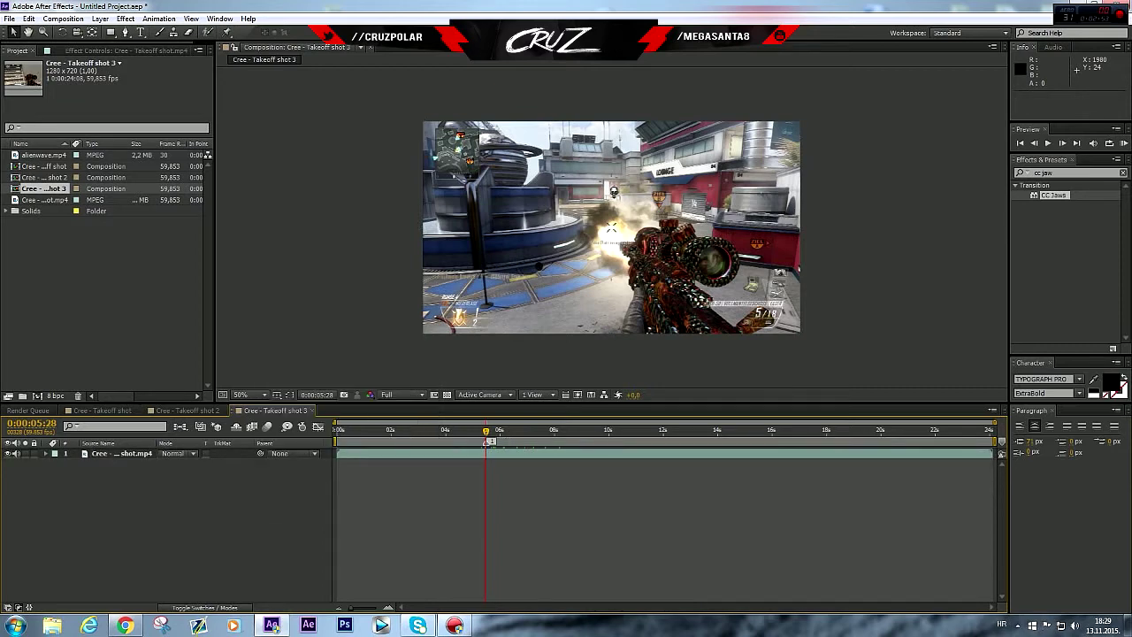
Add alienwave.mp4 from the project to the timeline as a layer above the Cree - Takeoff shot.mp4 clip.
{"action": "left_click_drag", "start_coordinate": [42, 154], "coordinate": [133, 450]}
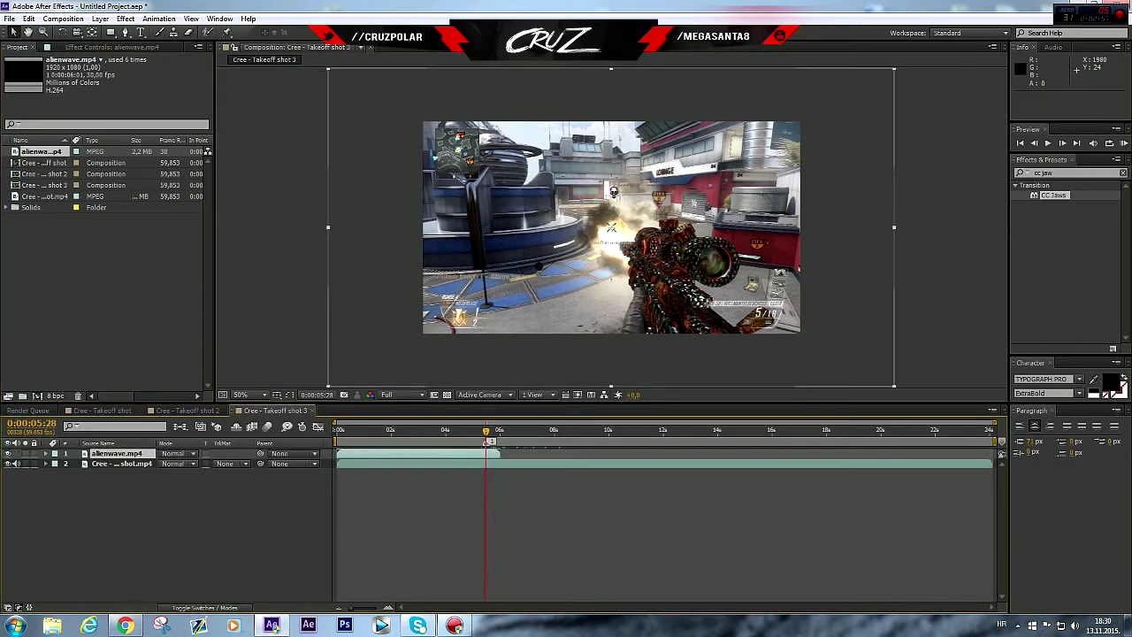
{"action": "right_click", "coordinate": [96, 303]}
{"action": "mouse_move", "coordinate": [133, 348]}
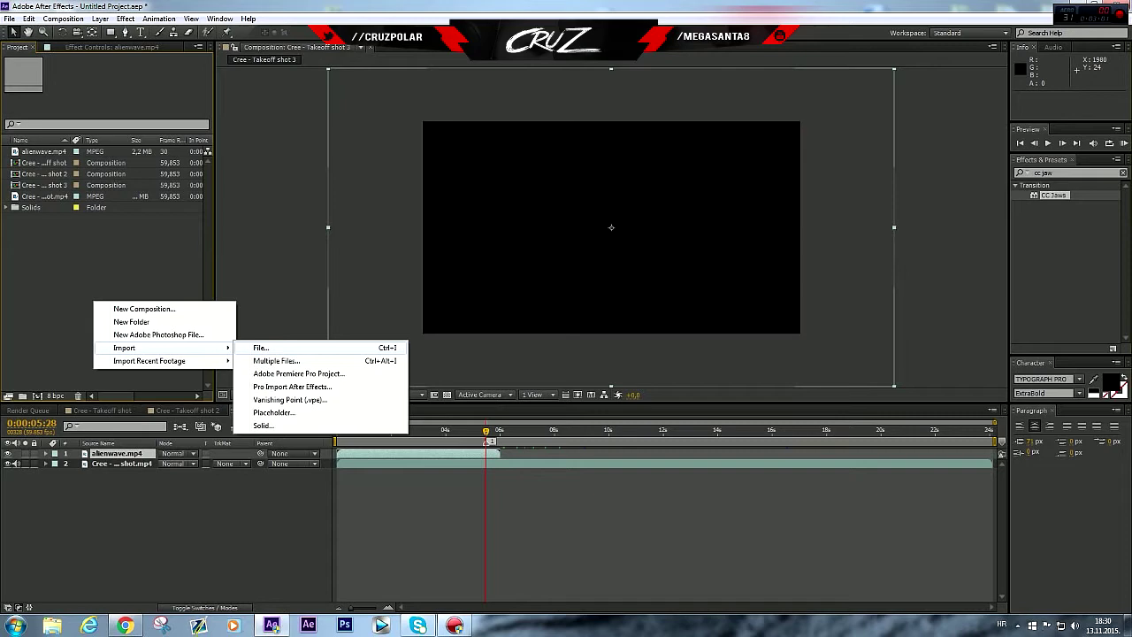
{"action": "right_click", "coordinate": [92, 250]}
{"action": "mouse_move", "coordinate": [133, 295]}
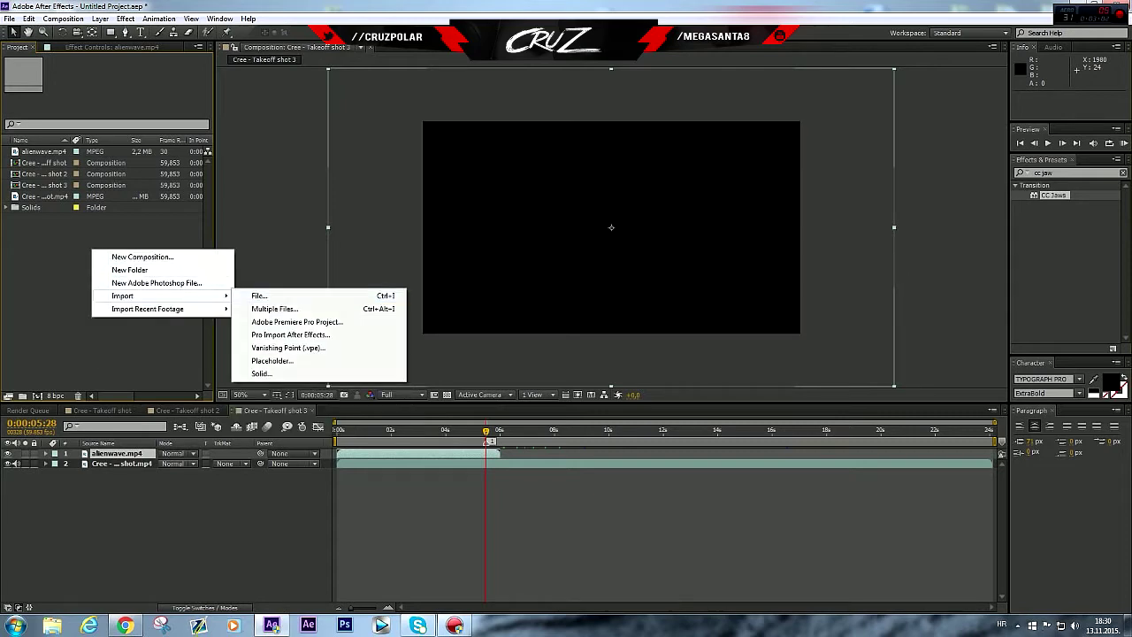
{"action": "left_click", "coordinate": [259, 295]}
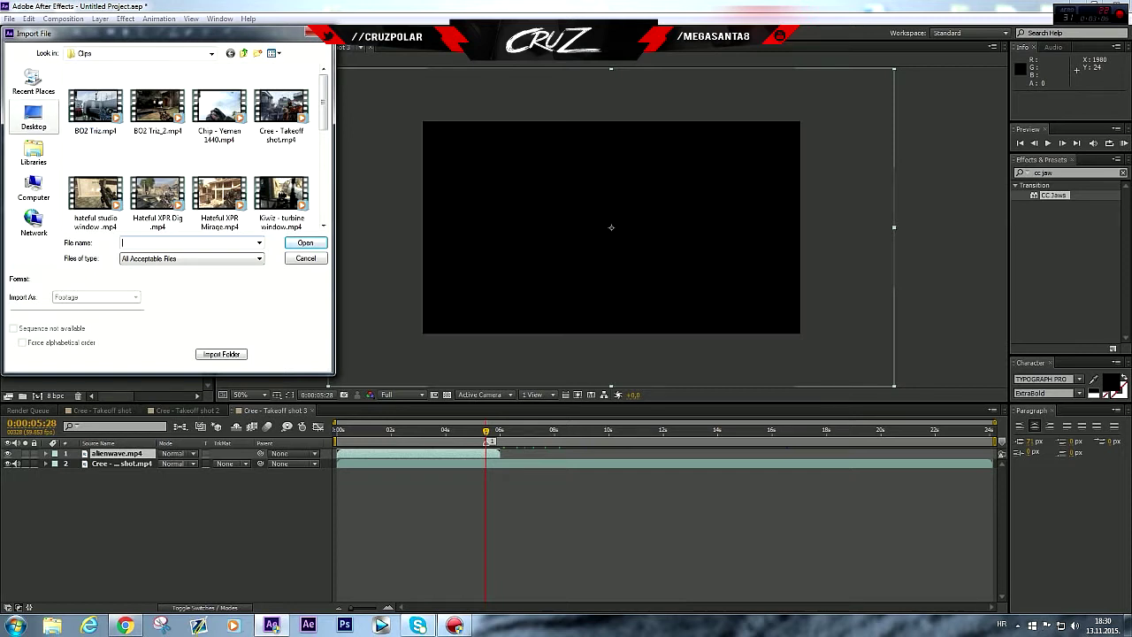
{"action": "left_click", "coordinate": [34, 116]}
{"action": "double_click", "coordinate": [133, 155]}
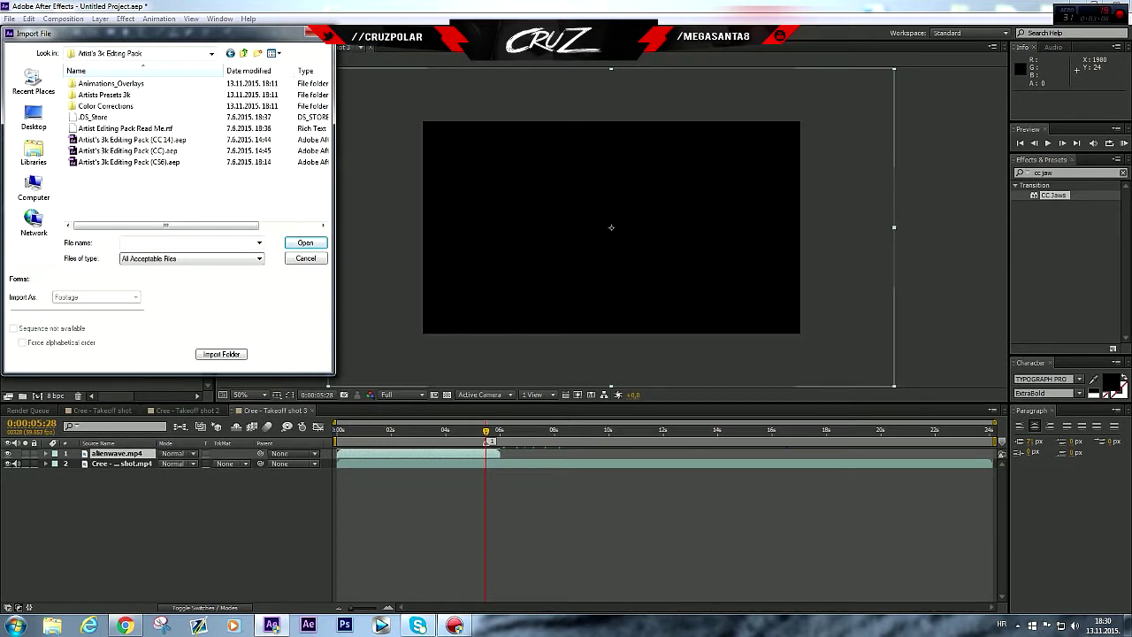
{"action": "double_click", "coordinate": [124, 83]}
{"action": "left_click", "coordinate": [157, 102]}
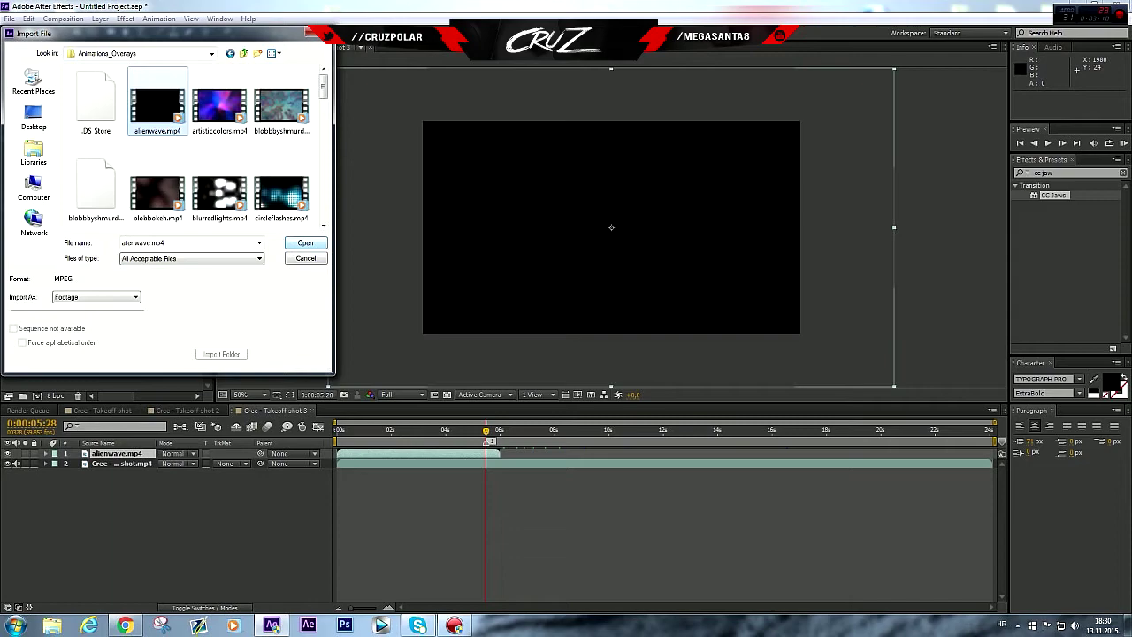
{"action": "left_click", "coordinate": [305, 257]}
Shift the alienwave.mp4 layer along the timeline so it starts just before the marker.
{"action": "left_click", "coordinate": [176, 504]}
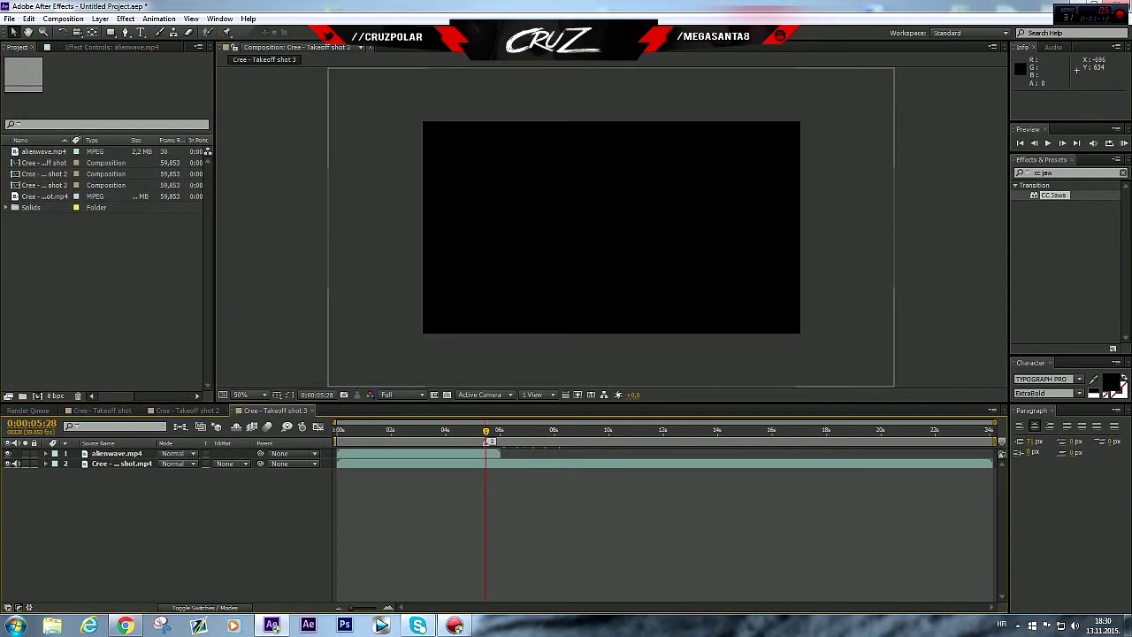
{"action": "left_click_drag", "start_coordinate": [419, 453], "coordinate": [546, 453]}
Switch to Chrome, play the #LE2KRC video from just before the distortion effect and pause it at 0:19.
{"action": "left_click", "coordinate": [125, 625]}
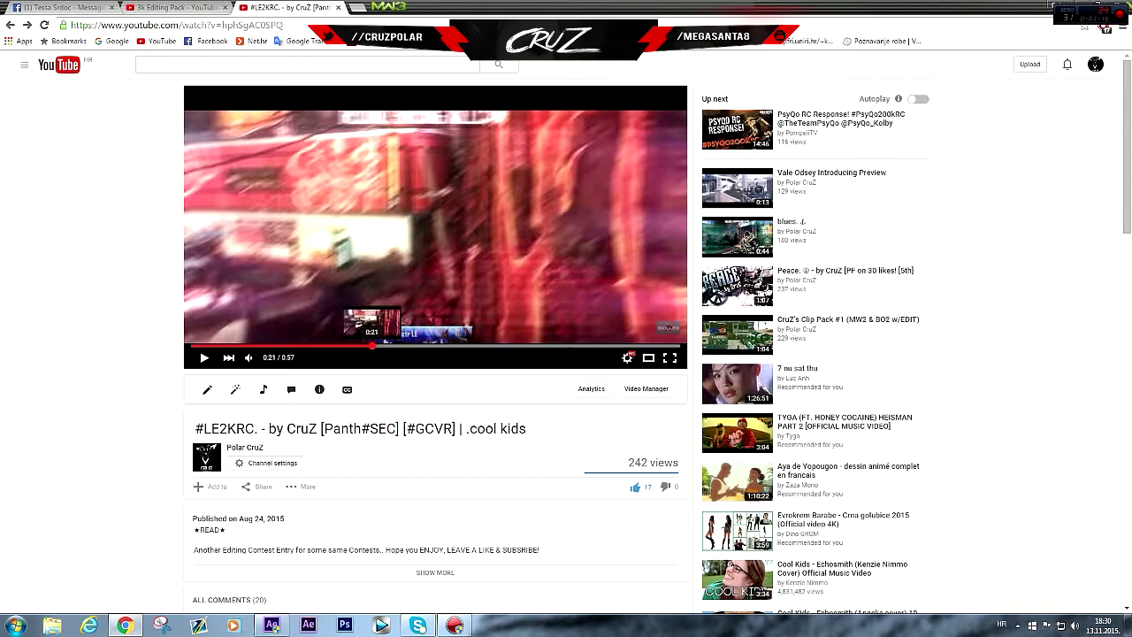
{"action": "left_click_drag", "start_coordinate": [375, 345], "coordinate": [362, 345]}
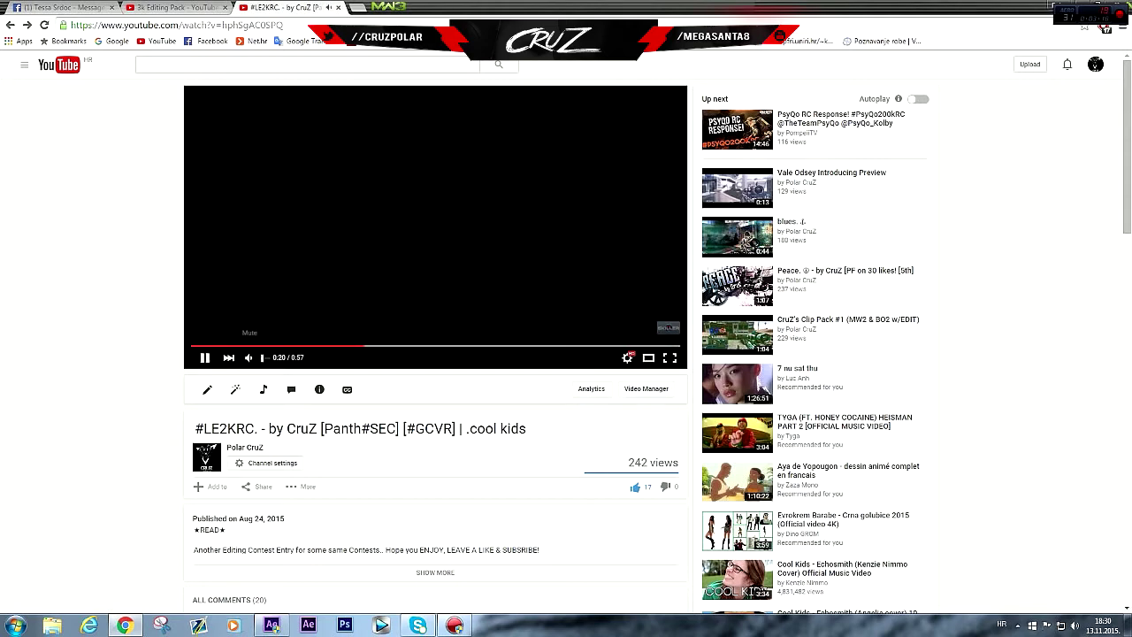
{"action": "left_click", "coordinate": [349, 345]}
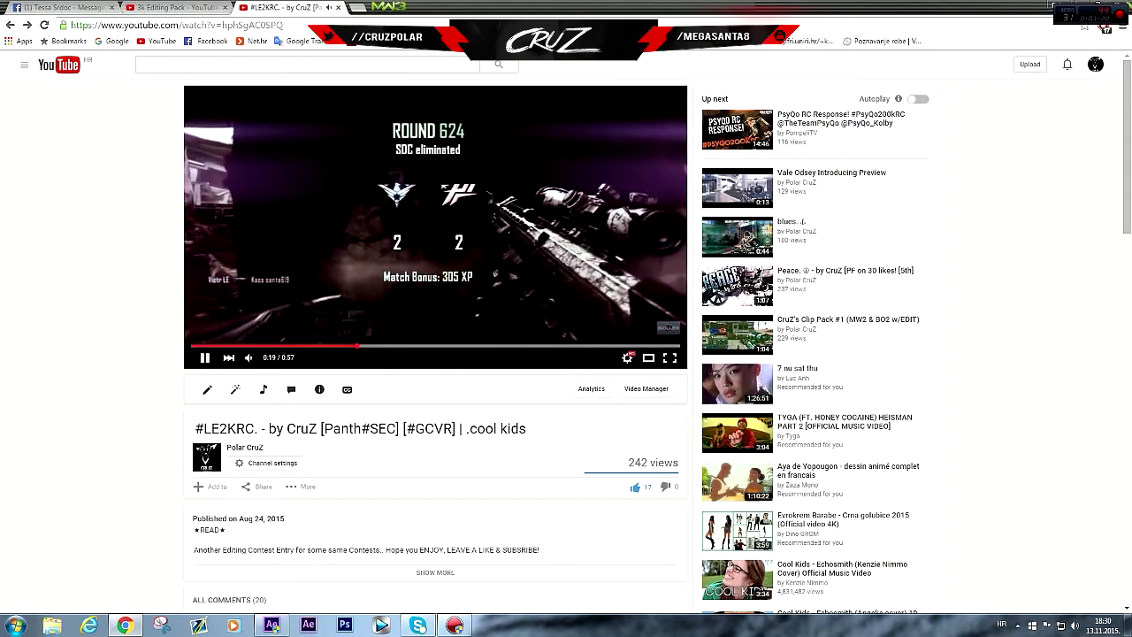
{"action": "key", "text": "space"}
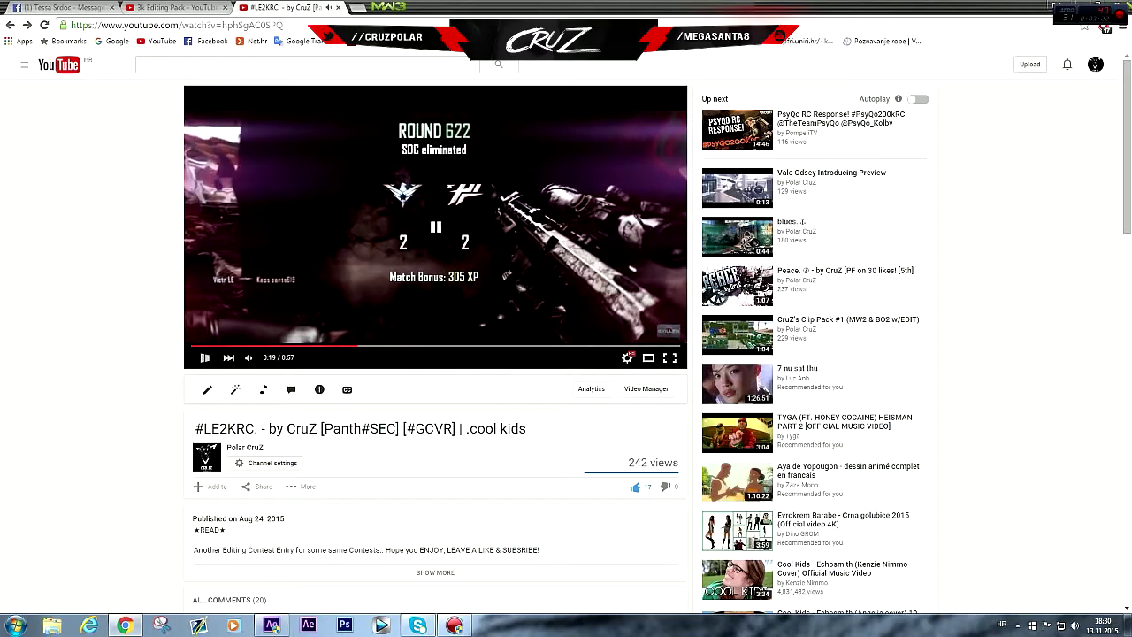
Back in After Effects, slide the alienwave.mp4 layer to start at 0:00:03:33 and trim its In point to 0:00:05:28.
{"action": "key", "text": "alt+Tab"}
{"action": "left_click_drag", "start_coordinate": [998, 422], "coordinate": [755, 422]}
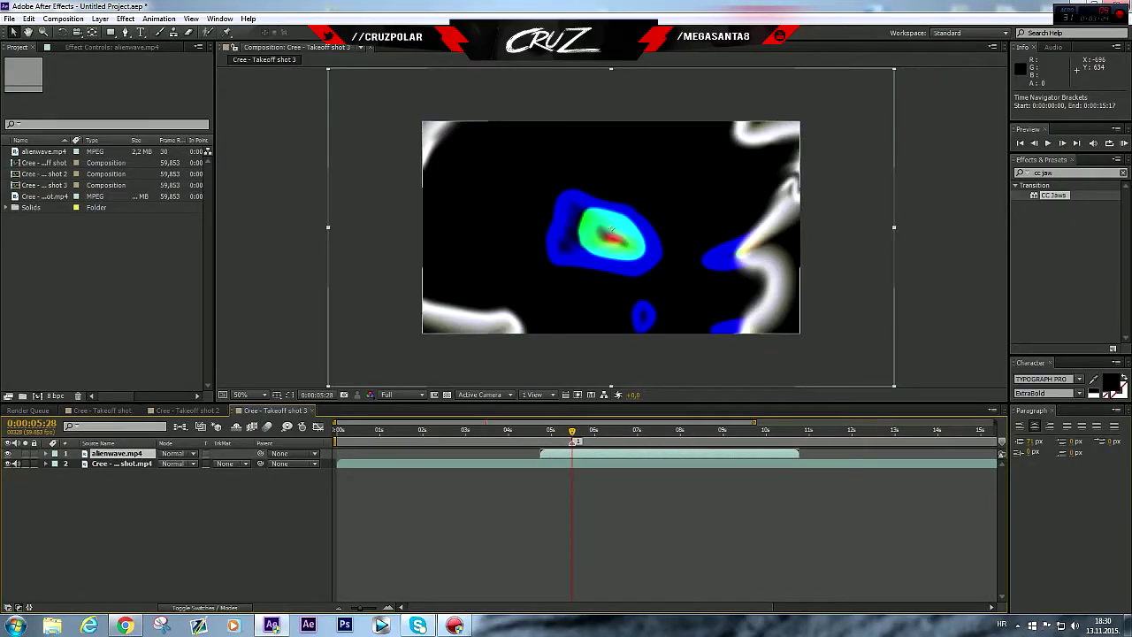
{"action": "left_click_drag", "start_coordinate": [650, 453], "coordinate": [597, 453]}
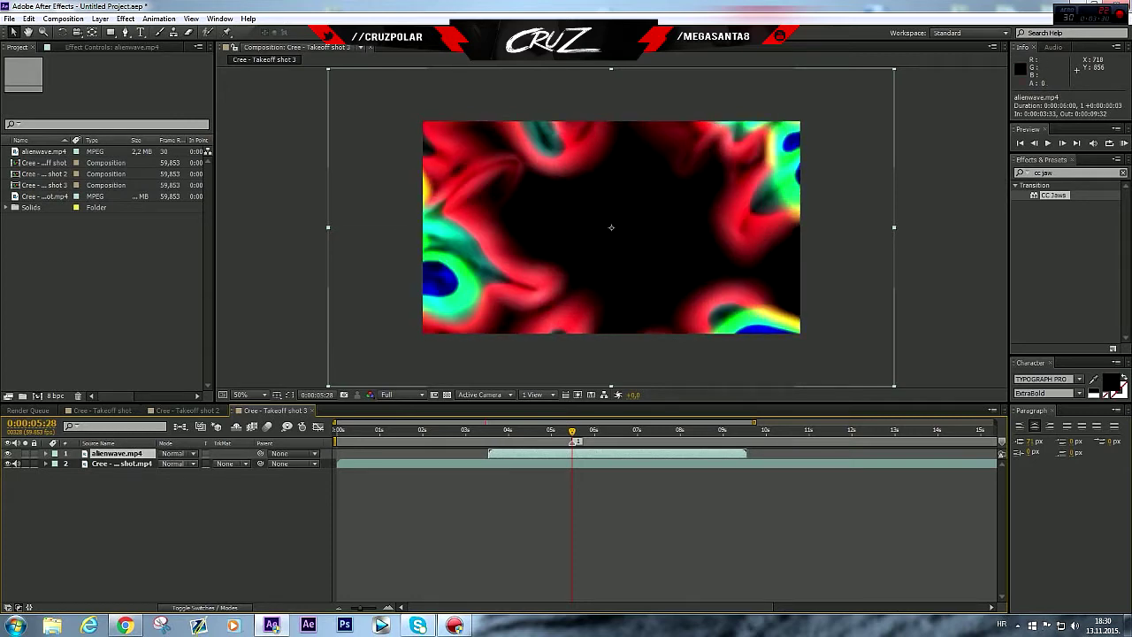
{"action": "left_click_drag", "start_coordinate": [489, 453], "coordinate": [572, 452]}
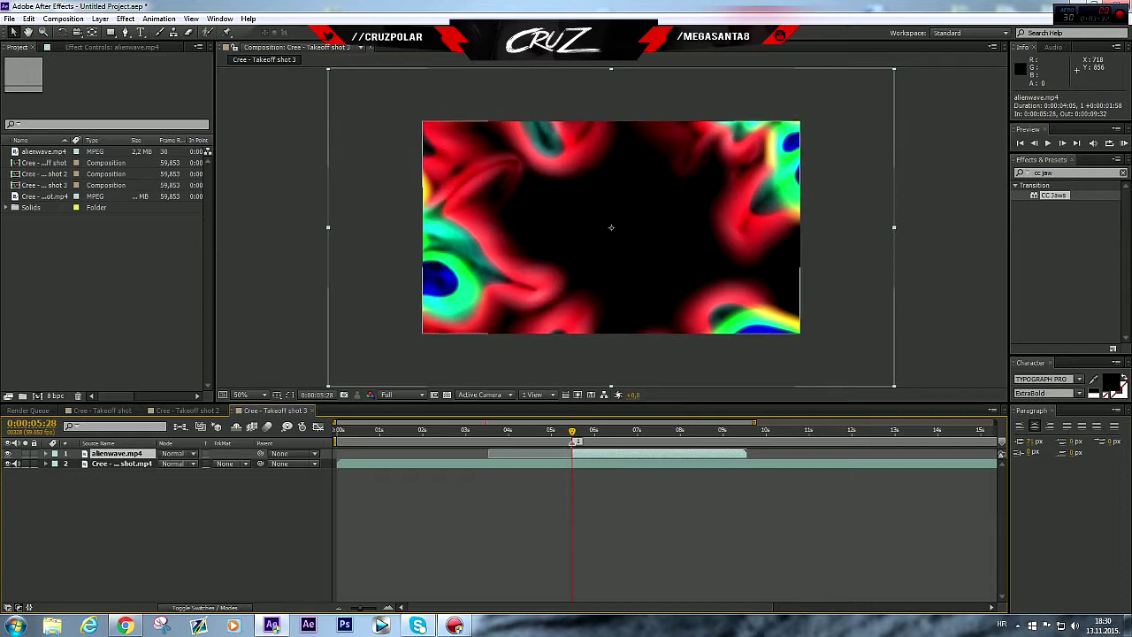
Move the alienwave.mp4 layer below the Cree - Takeoff shot.mp4 layer in the layer stack.
{"action": "key", "text": "F2"}
{"action": "left_click", "coordinate": [116, 453]}
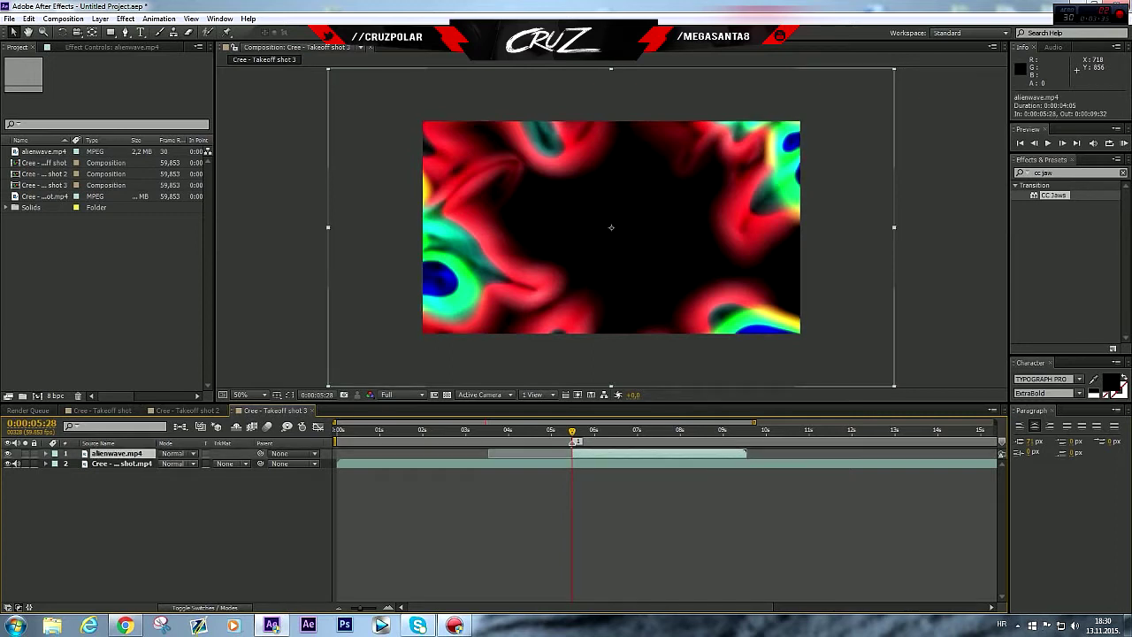
{"action": "left_click_drag", "start_coordinate": [116, 453], "coordinate": [123, 473]}
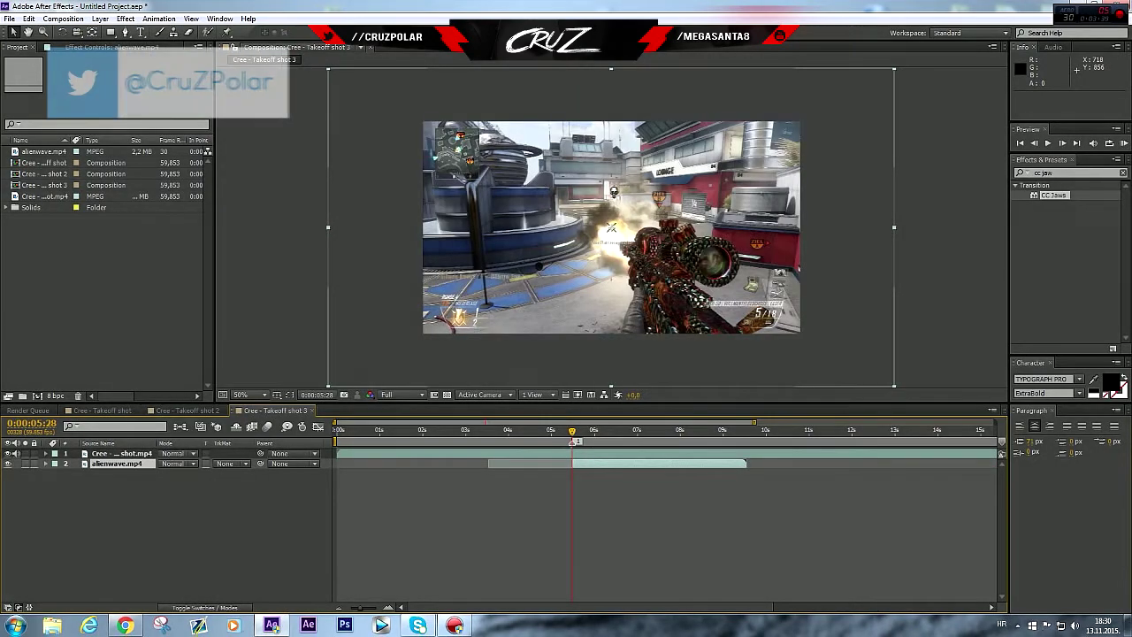
Add a new adjustment layer at the top of the composition.
{"action": "right_click", "coordinate": [199, 412]}
{"action": "mouse_move", "coordinate": [265, 421]}
{"action": "left_click", "coordinate": [423, 517]}
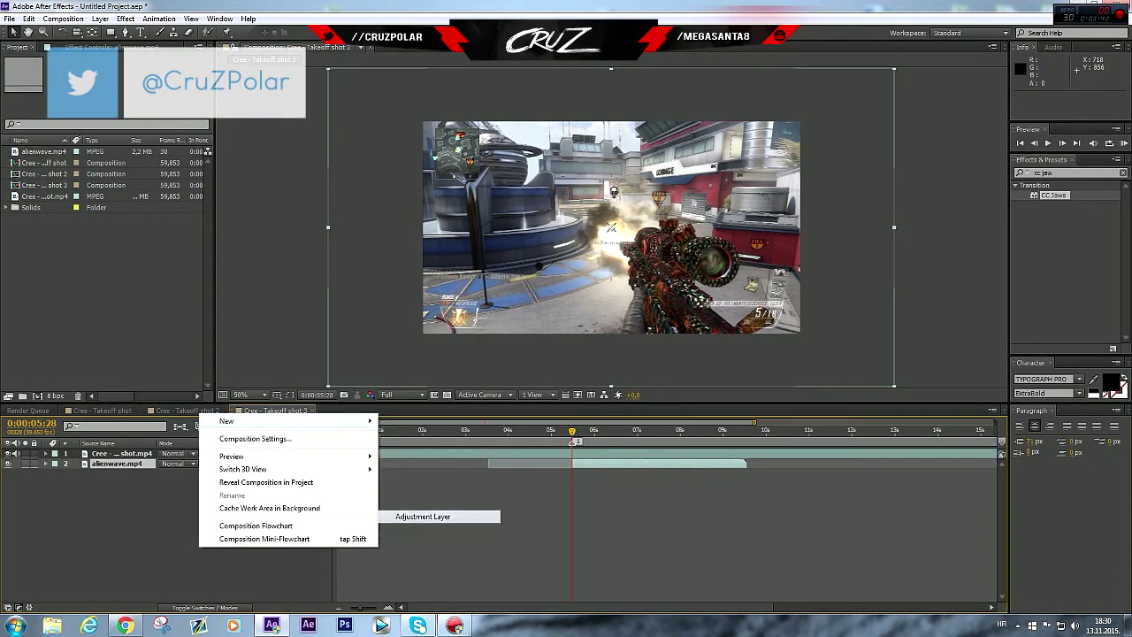
Search the effects for "disp" and apply Displacement Map to the new adjustment layer.
{"action": "left_click", "coordinate": [1048, 172]}
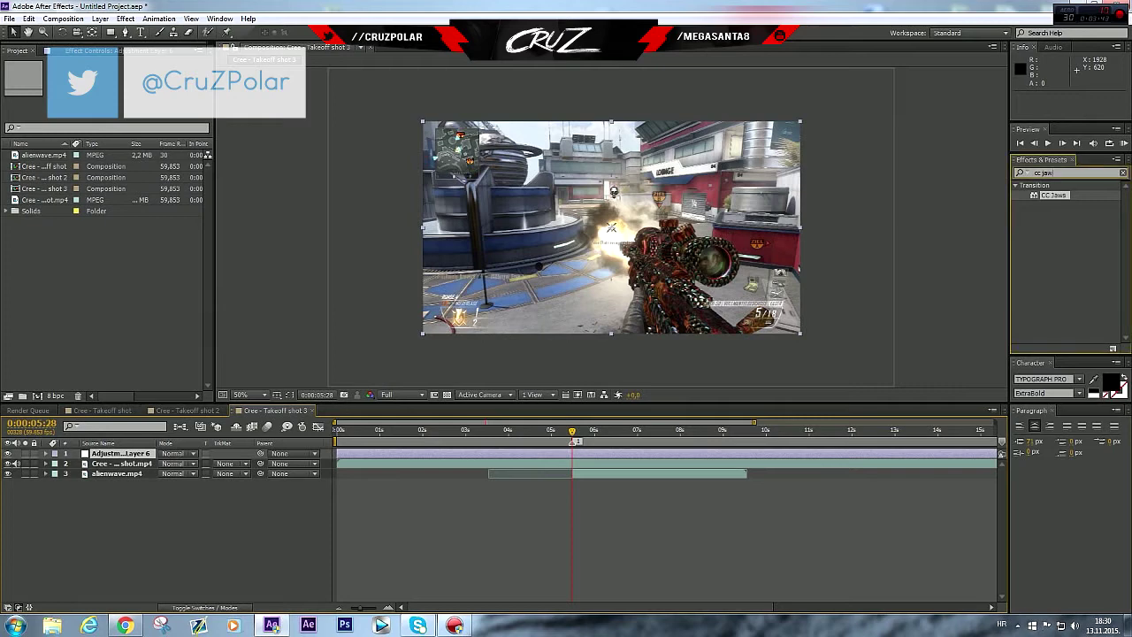
{"action": "type", "text": "tur"}
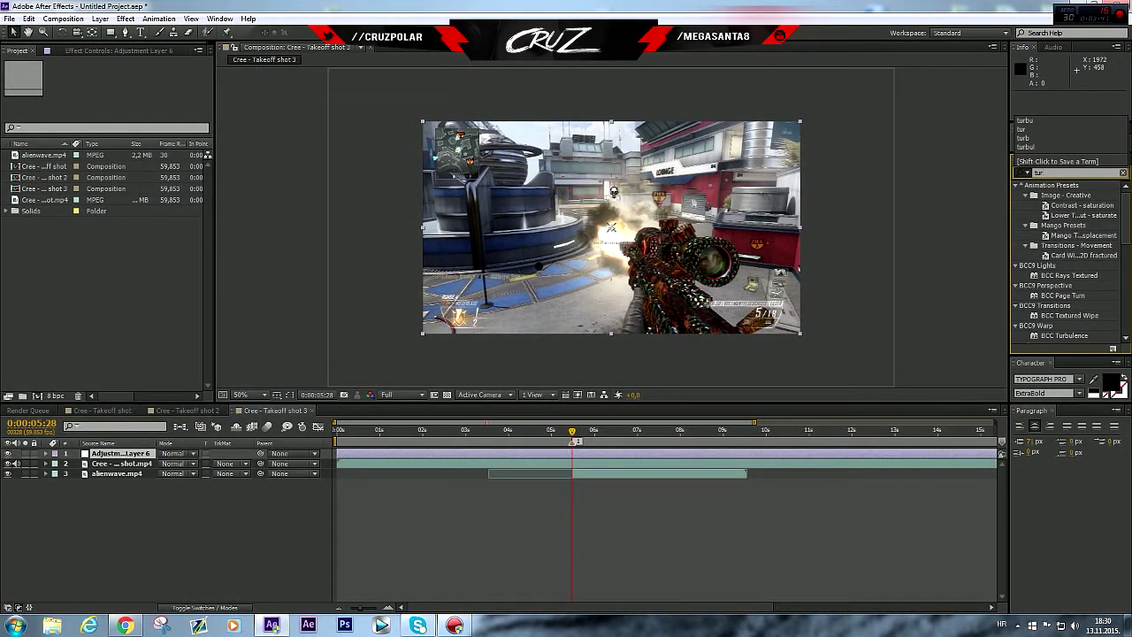
{"action": "key", "text": "BackSpace"}
{"action": "key", "text": "BackSpace"}
{"action": "key", "text": "BackSpace"}
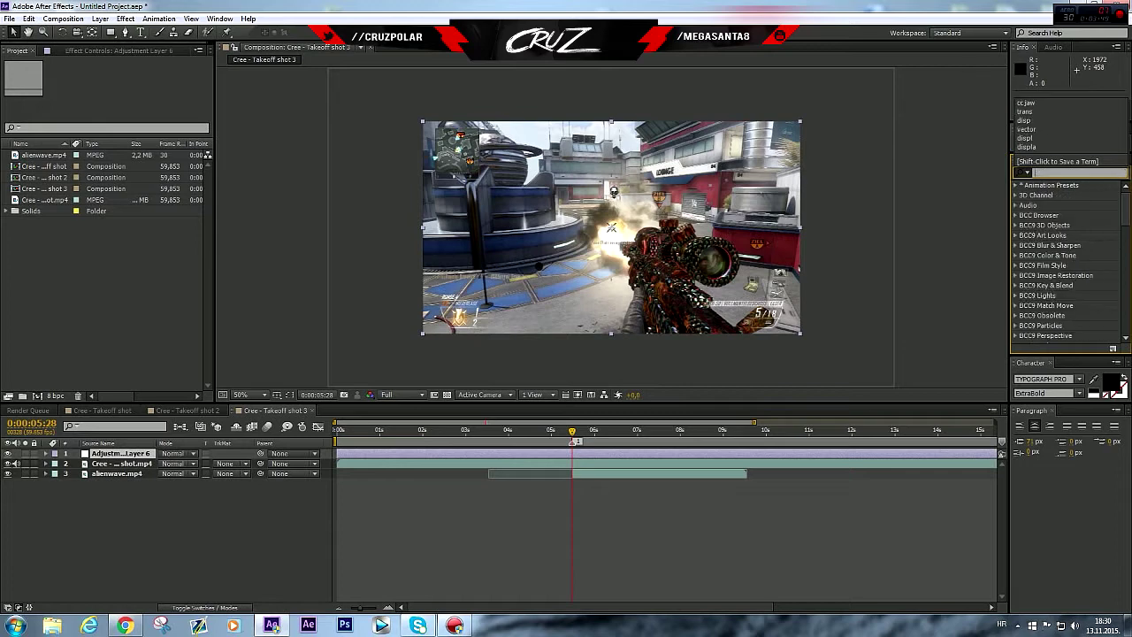
{"action": "type", "text": "disp"}
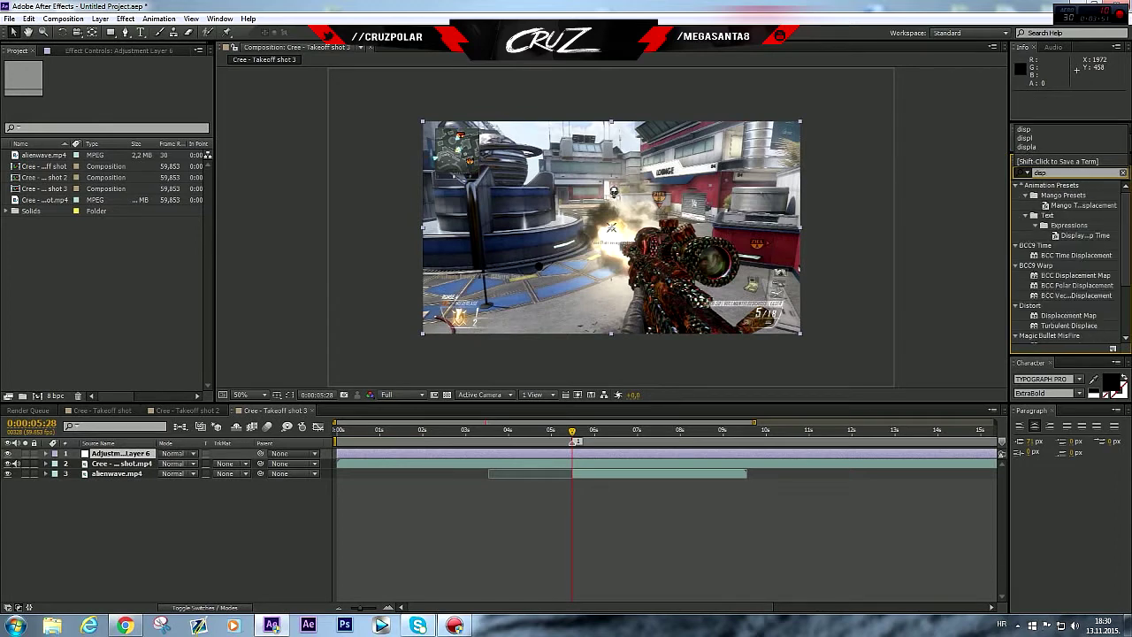
{"action": "left_click_drag", "start_coordinate": [1068, 315], "coordinate": [524, 453]}
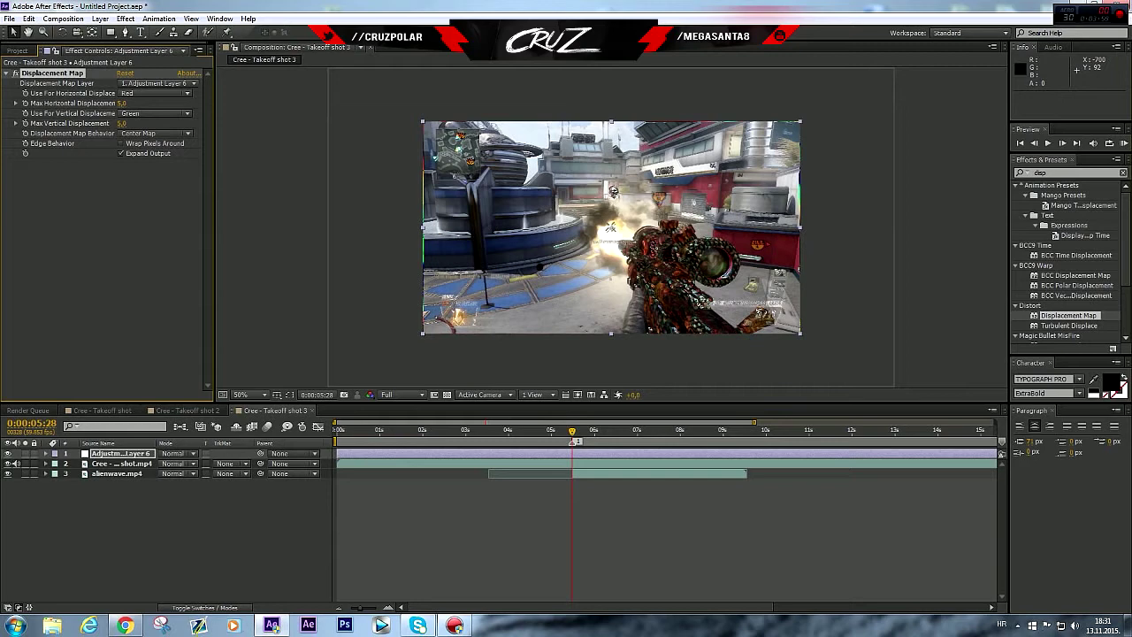
Set the Displacement Map's map layer to alienwave.mp4 and use Luminance for both horizontal and vertical displacement.
{"action": "left_click", "coordinate": [157, 83]}
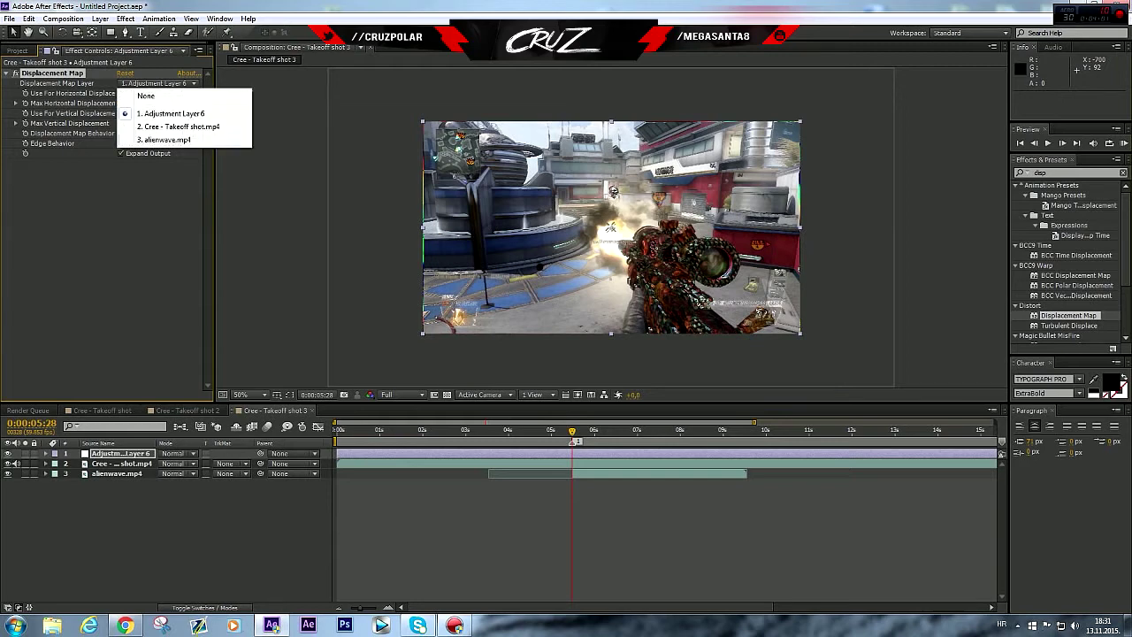
{"action": "left_click", "coordinate": [164, 140]}
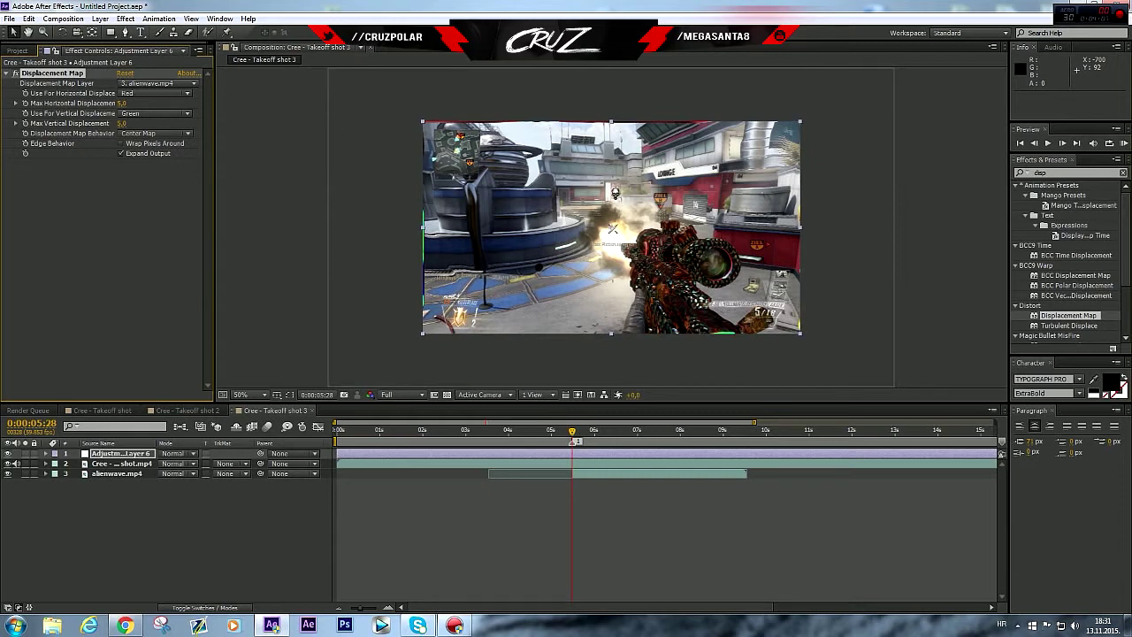
{"action": "left_click", "coordinate": [155, 93]}
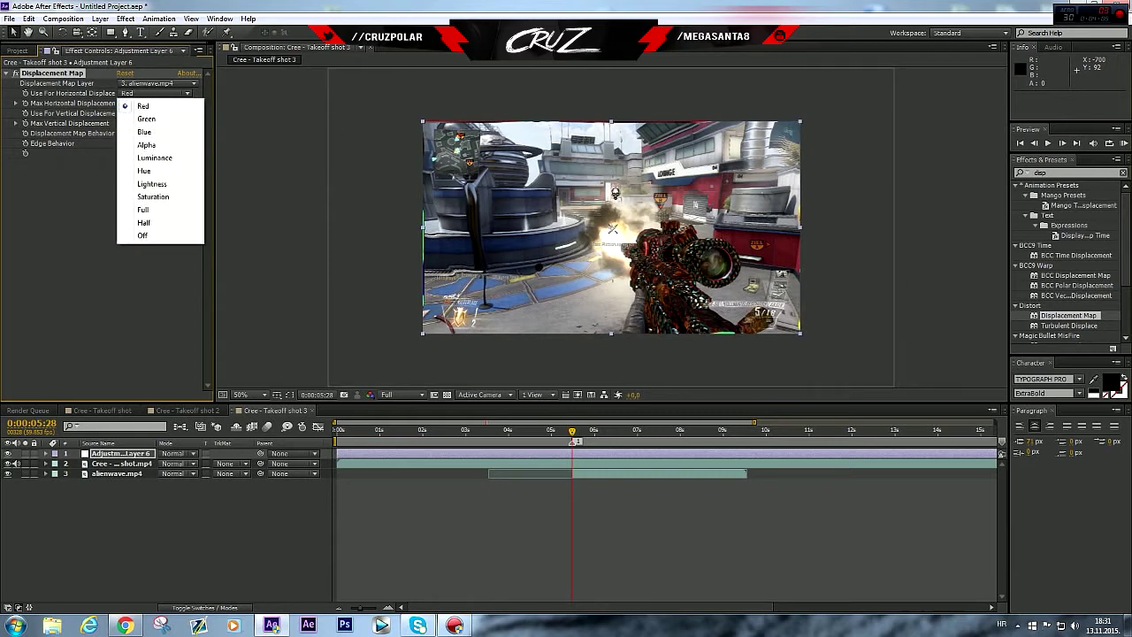
{"action": "left_click", "coordinate": [155, 158]}
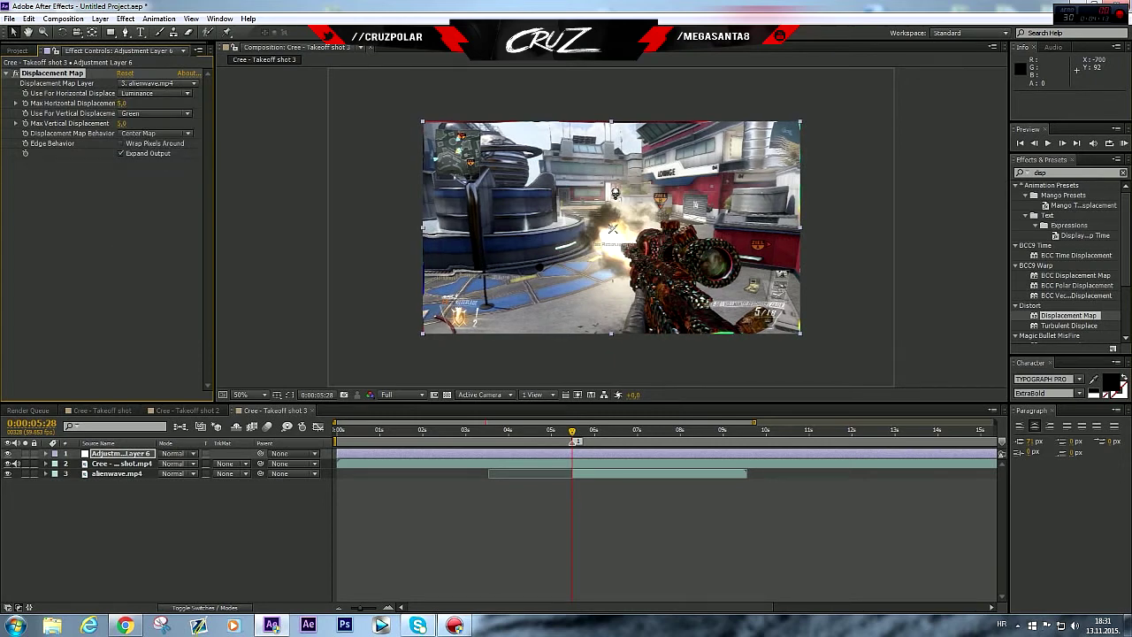
{"action": "left_click", "coordinate": [155, 114]}
{"action": "left_click", "coordinate": [155, 178]}
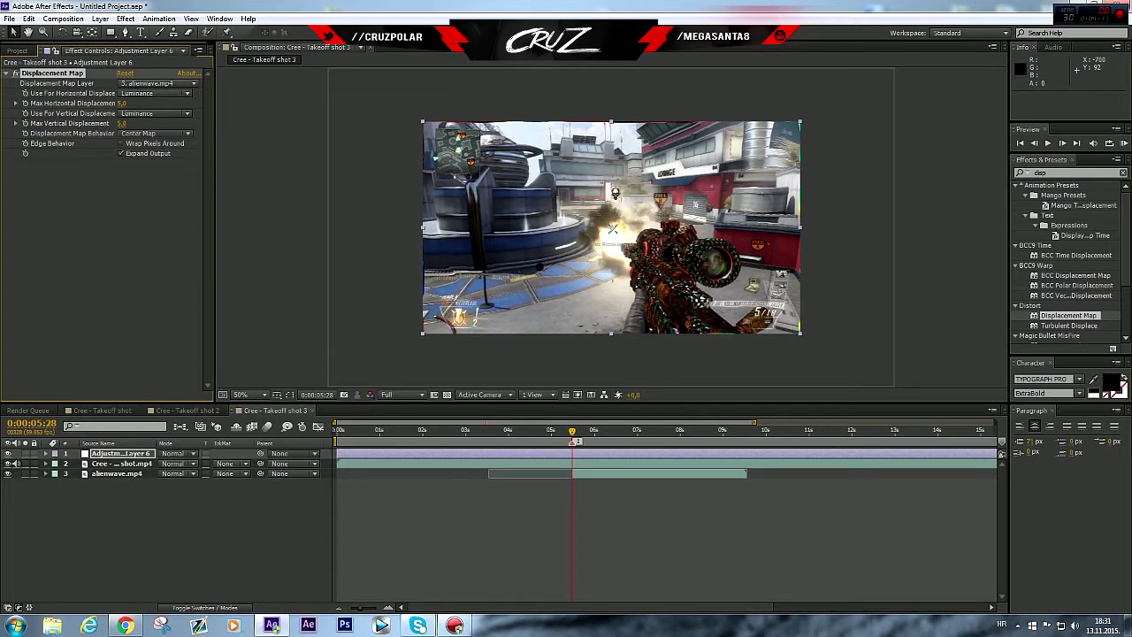
Set the Displacement Map's maximum horizontal and vertical displacement to 10 and enable Wrap Pixels Around.
{"action": "left_click", "coordinate": [122, 103]}
{"action": "type", "text": "10"}
{"action": "key", "text": "Return"}
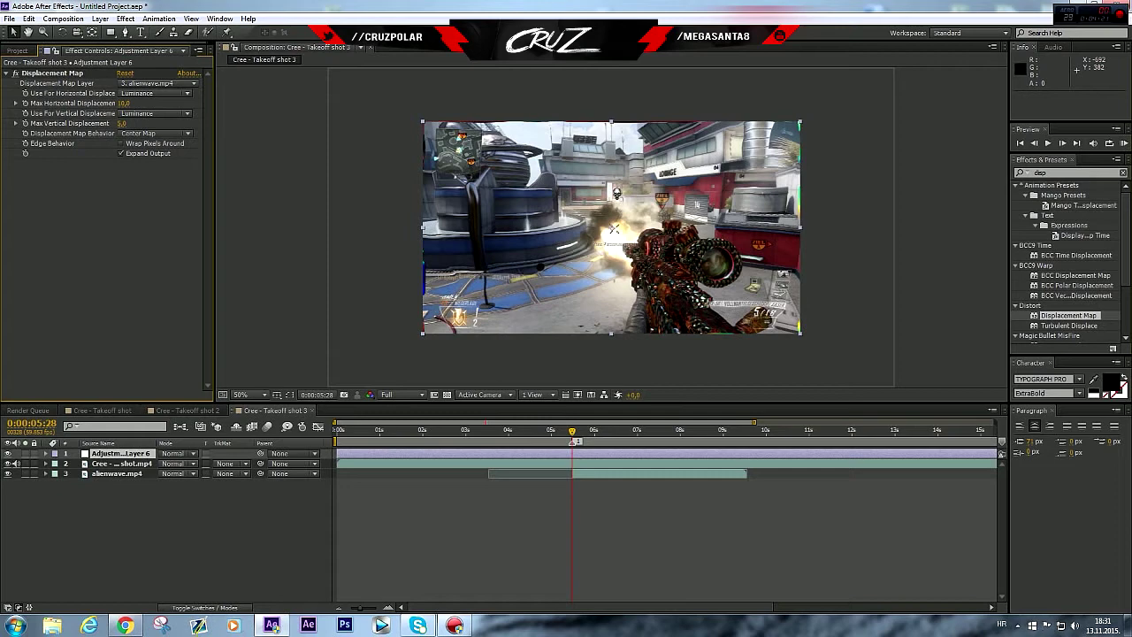
{"action": "left_click", "coordinate": [122, 123]}
{"action": "type", "text": "10"}
{"action": "key", "text": "Return"}
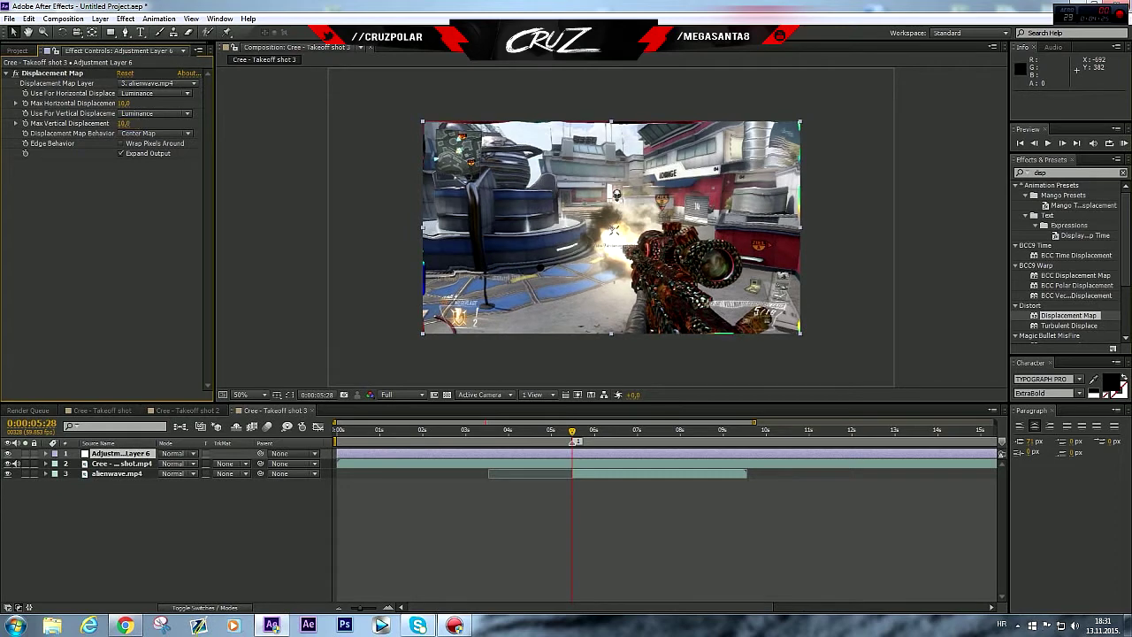
{"action": "left_click", "coordinate": [121, 143]}
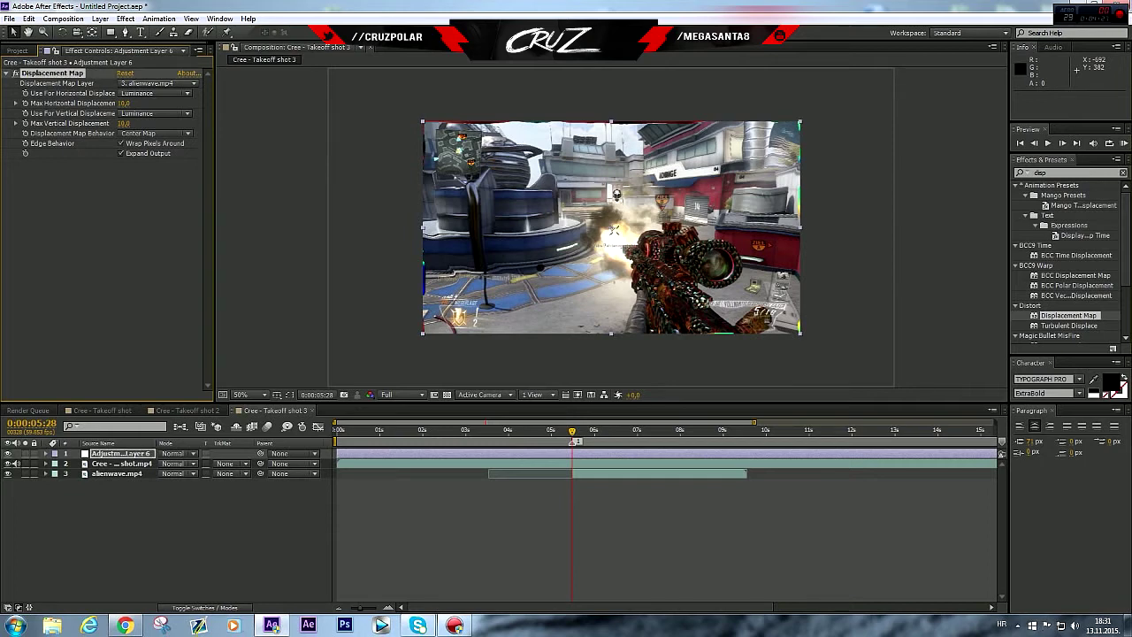
Preview the shot from 0:00:05:28 and examine the displacement up close, restoring the fitted view of the whole frame.
{"action": "left_click", "coordinate": [22, 237]}
{"action": "key", "text": "space"}
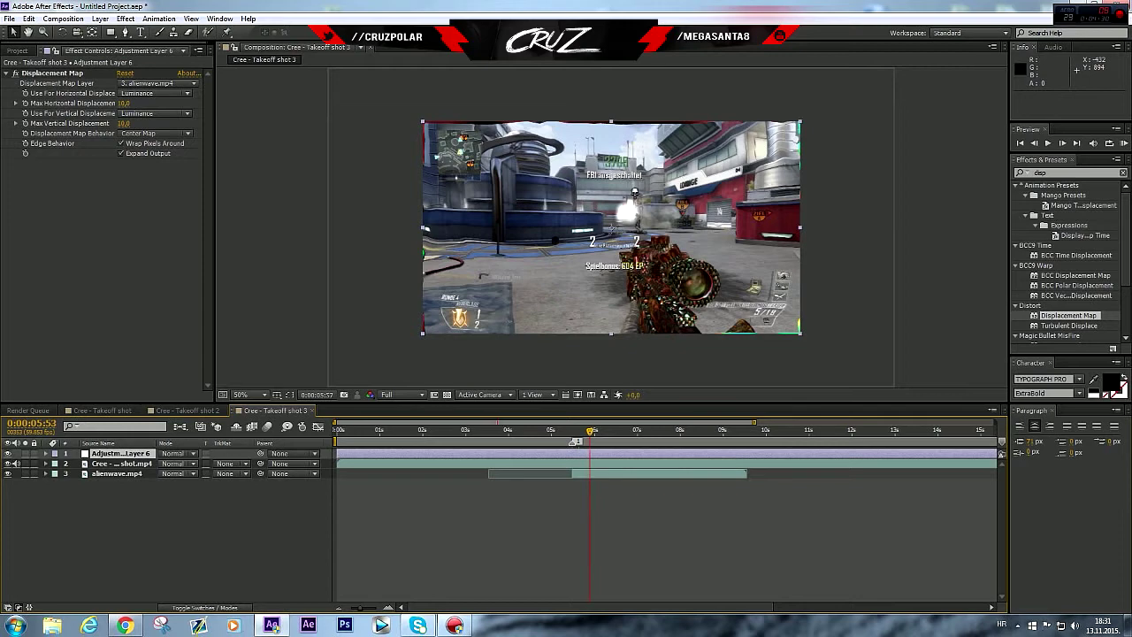
{"action": "scroll", "coordinate": [596, 233], "scroll_direction": "up", "scroll_amount": 4}
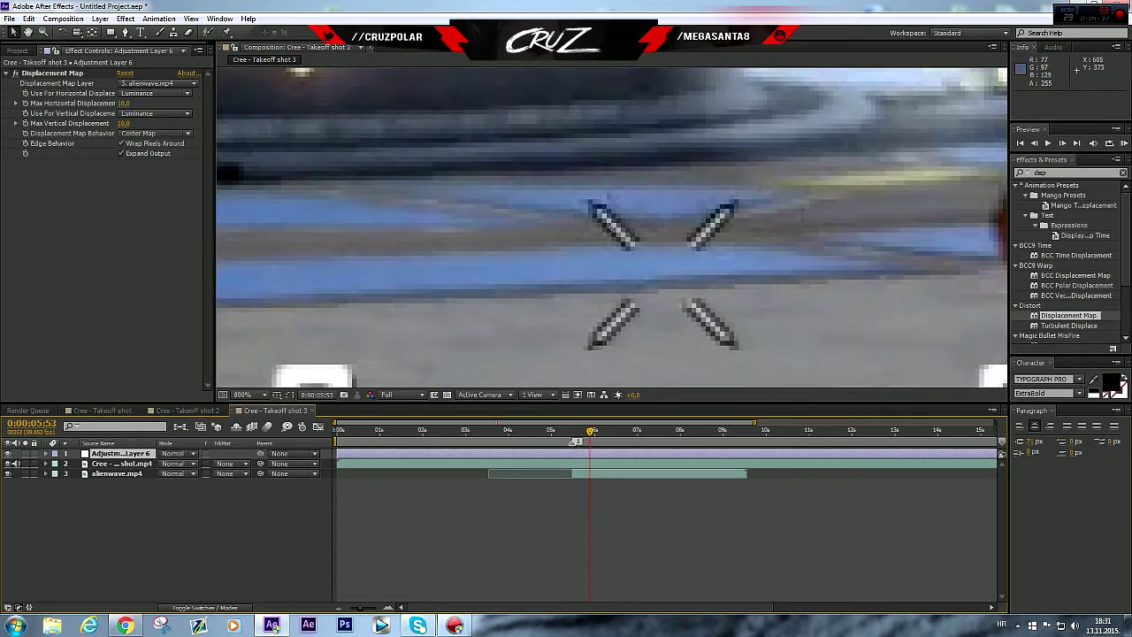
{"action": "scroll", "coordinate": [612, 227], "scroll_direction": "down", "scroll_amount": 3}
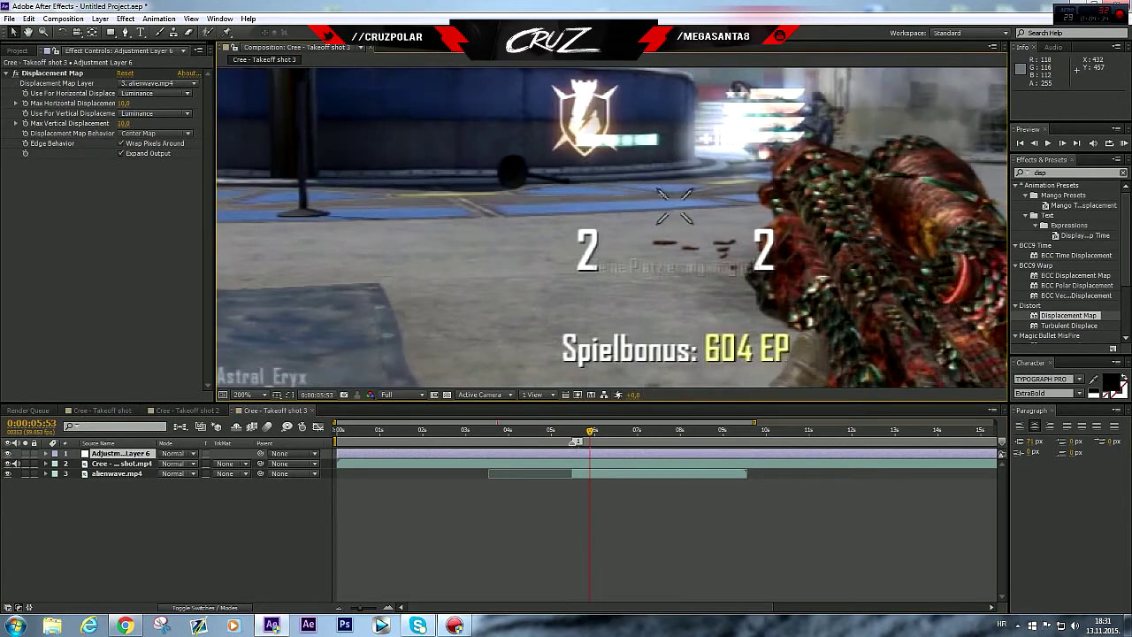
{"action": "left_click_drag", "start_coordinate": [490, 292], "coordinate": [791, 168]}
{"action": "key", "text": "1"}
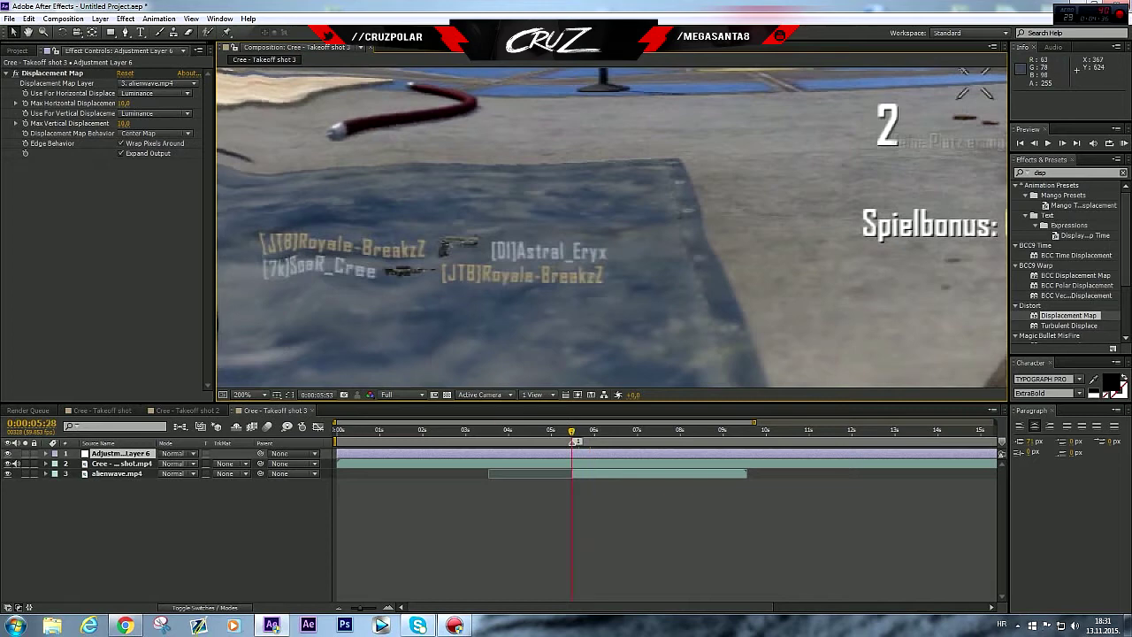
{"action": "scroll", "coordinate": [612, 228], "scroll_direction": "down", "scroll_amount": 2}
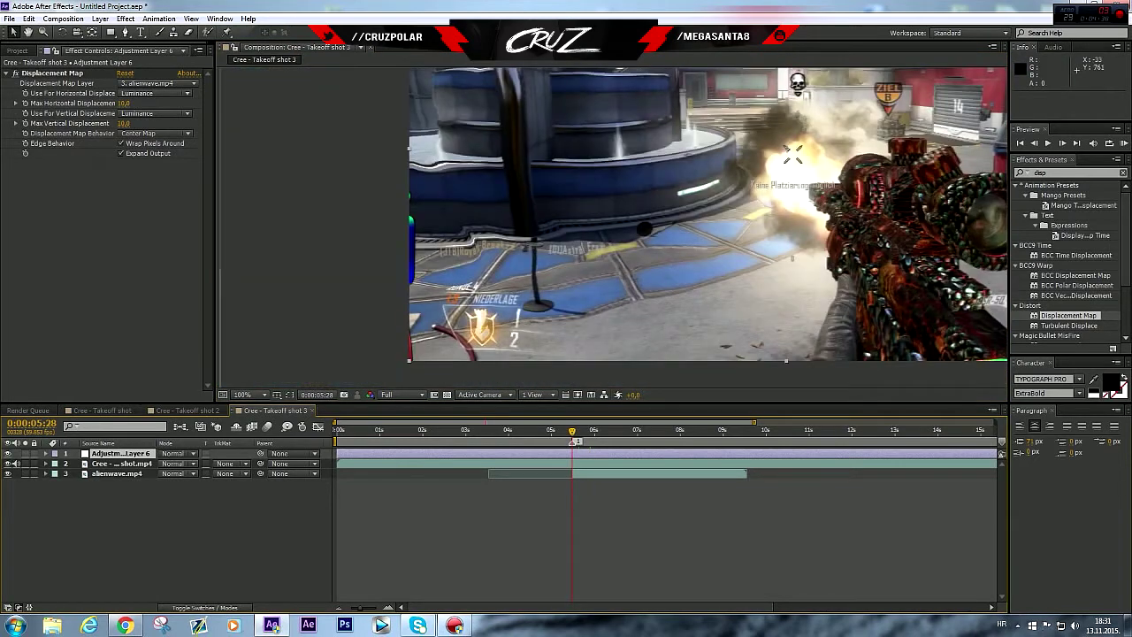
{"action": "left_click", "coordinate": [252, 394]}
{"action": "left_click", "coordinate": [254, 181]}
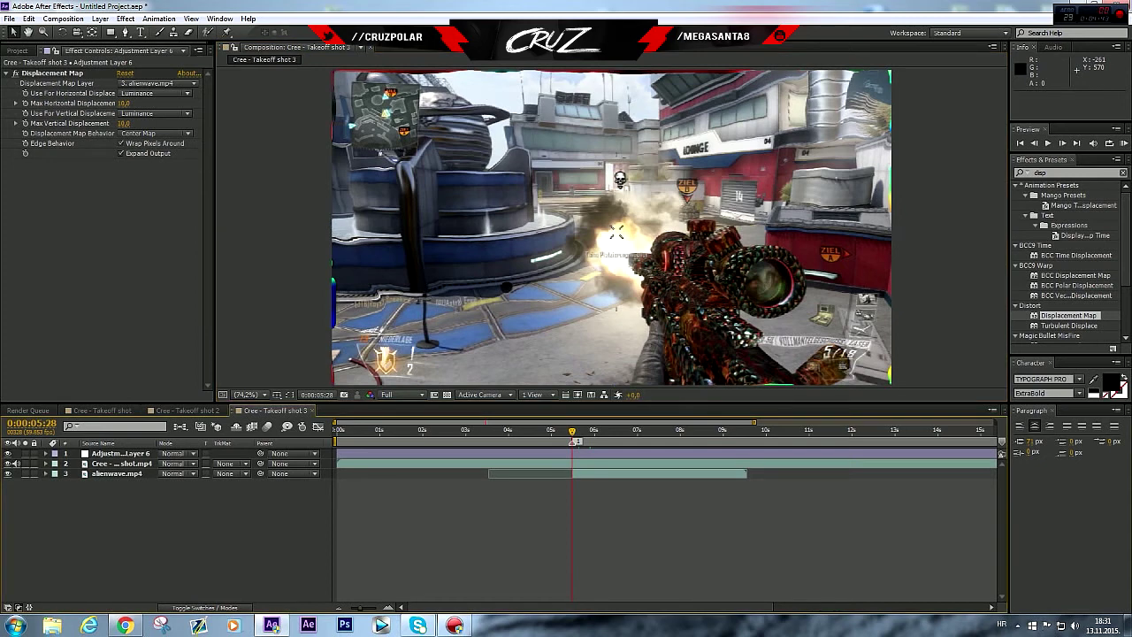
Duplicate the alienwave.mp4 layer, move the copy to the top of the layer stack and set its blending mode to Screen.
{"action": "left_click", "coordinate": [117, 473]}
{"action": "key", "text": "ctrl+d"}
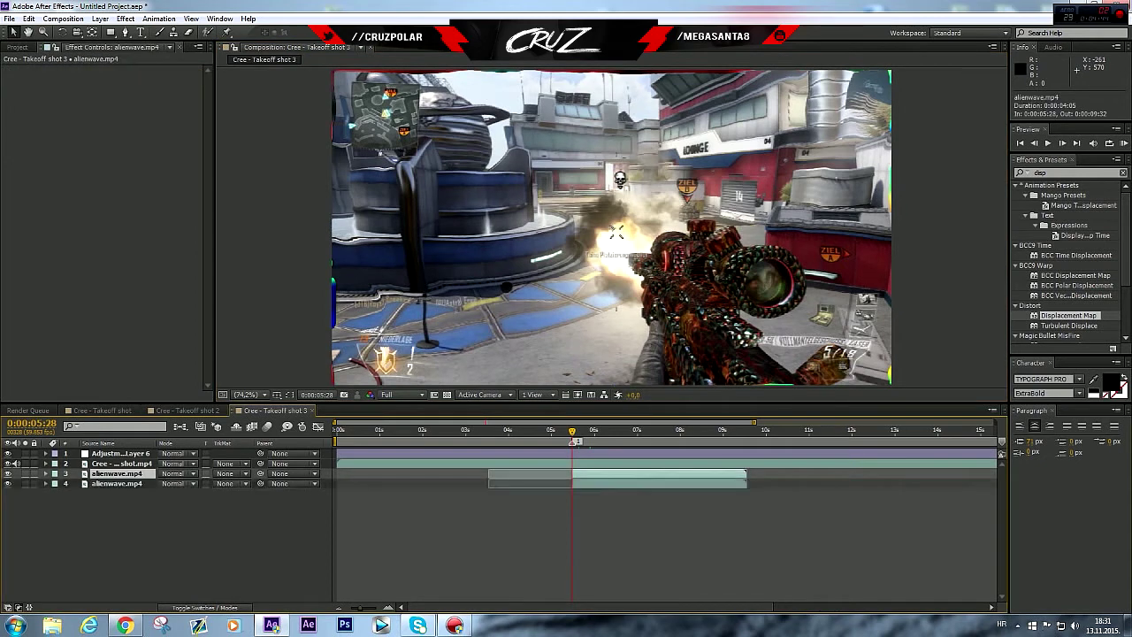
{"action": "left_click_drag", "start_coordinate": [116, 473], "coordinate": [117, 453]}
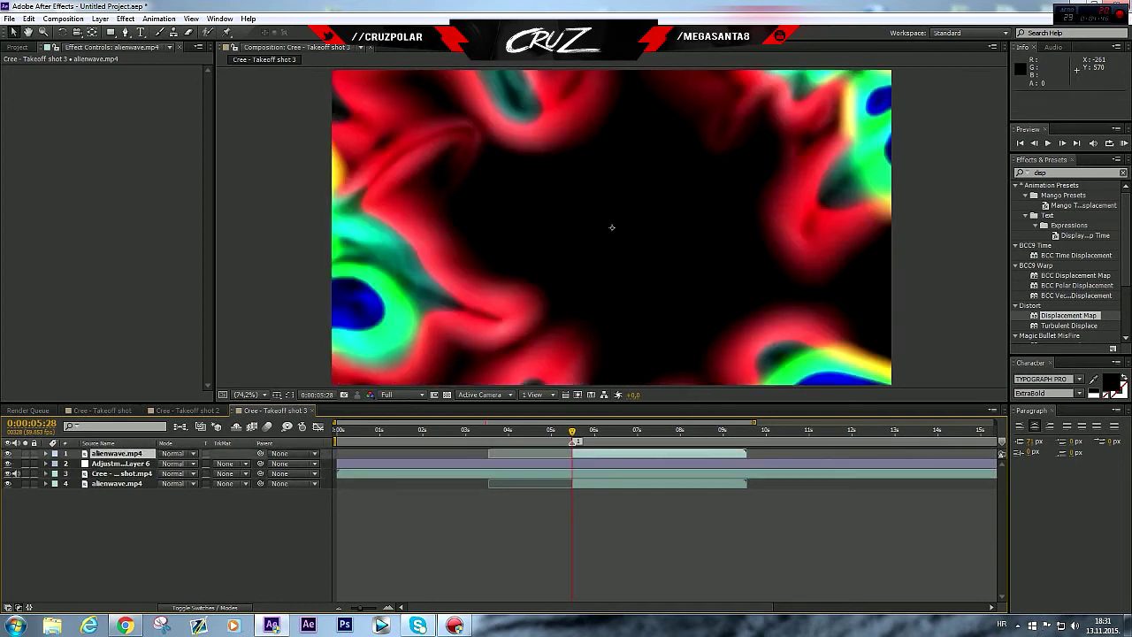
{"action": "scroll", "coordinate": [611, 227], "scroll_direction": "down", "scroll_amount": 1}
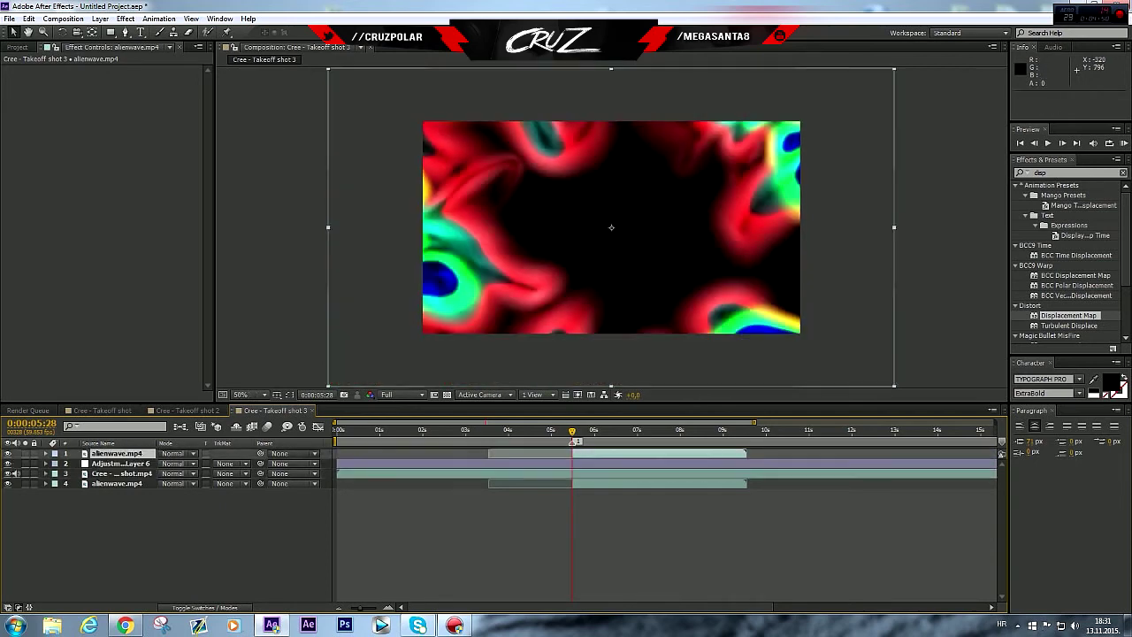
{"action": "left_click", "coordinate": [177, 453]}
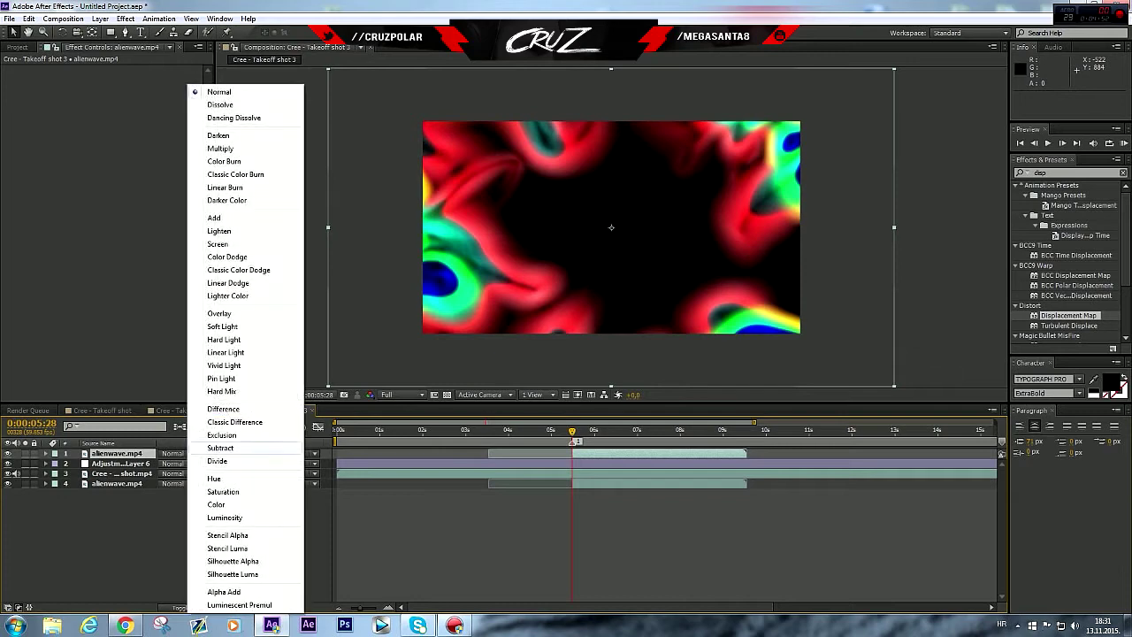
{"action": "left_click", "coordinate": [230, 244]}
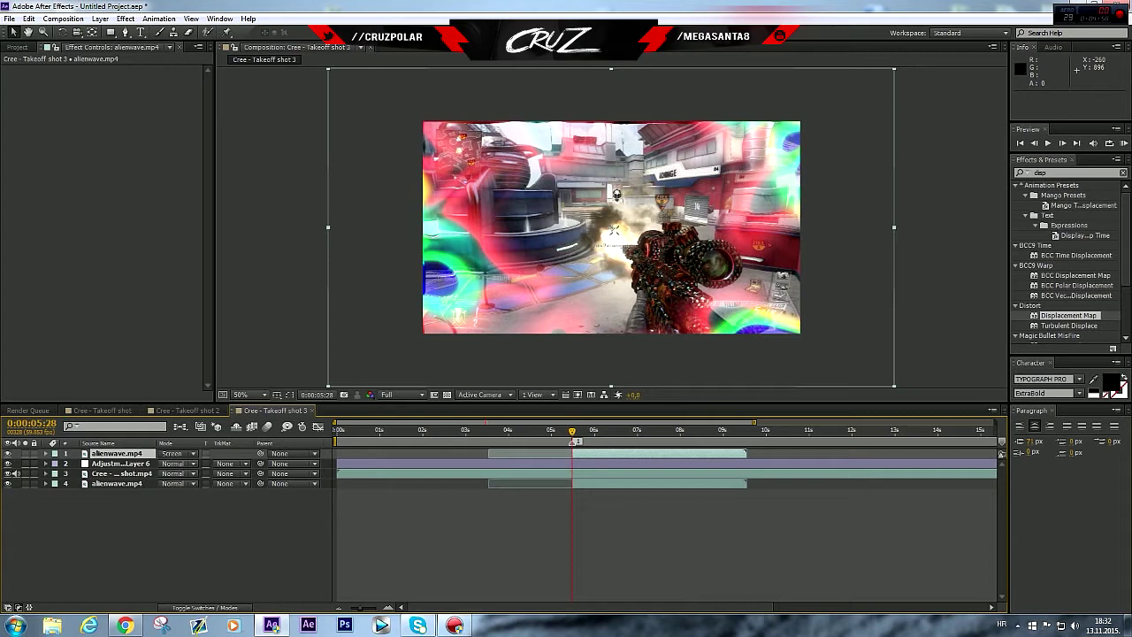
Set the opacity of the top alienwave.mp4 layer to 40%.
{"action": "key", "text": "t"}
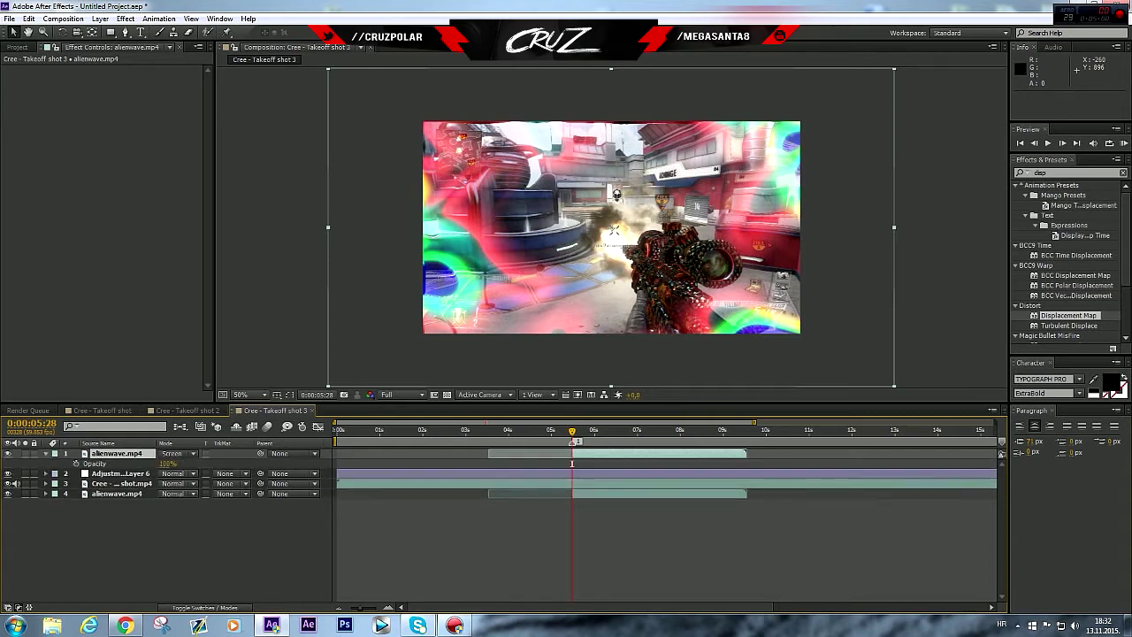
{"action": "left_click", "coordinate": [168, 463]}
{"action": "type", "text": "40"}
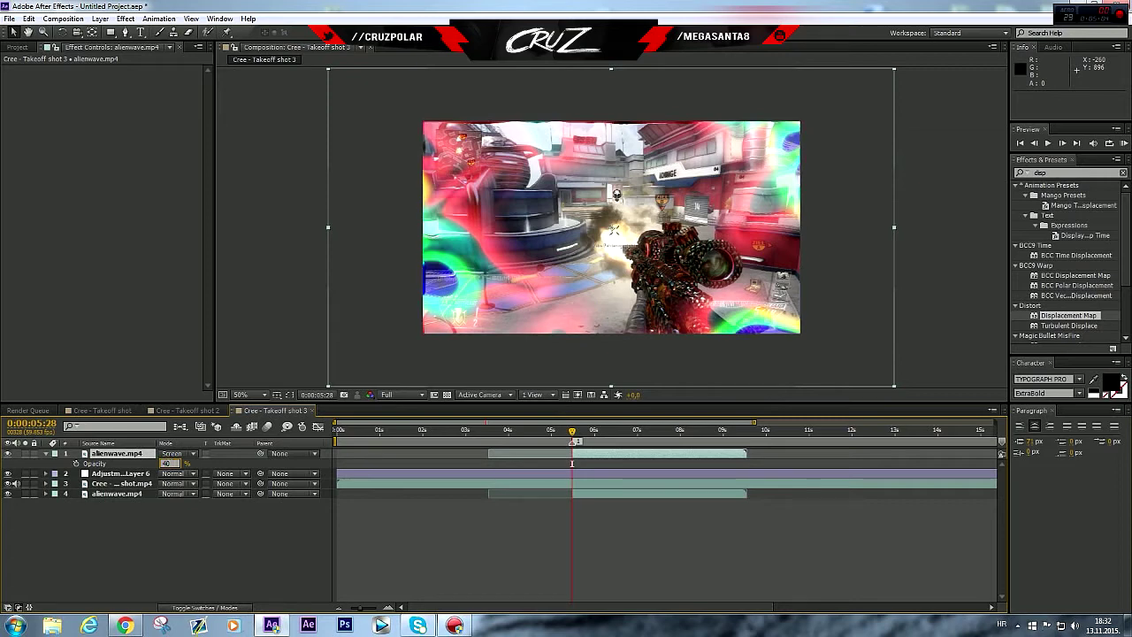
{"action": "key", "text": "Return"}
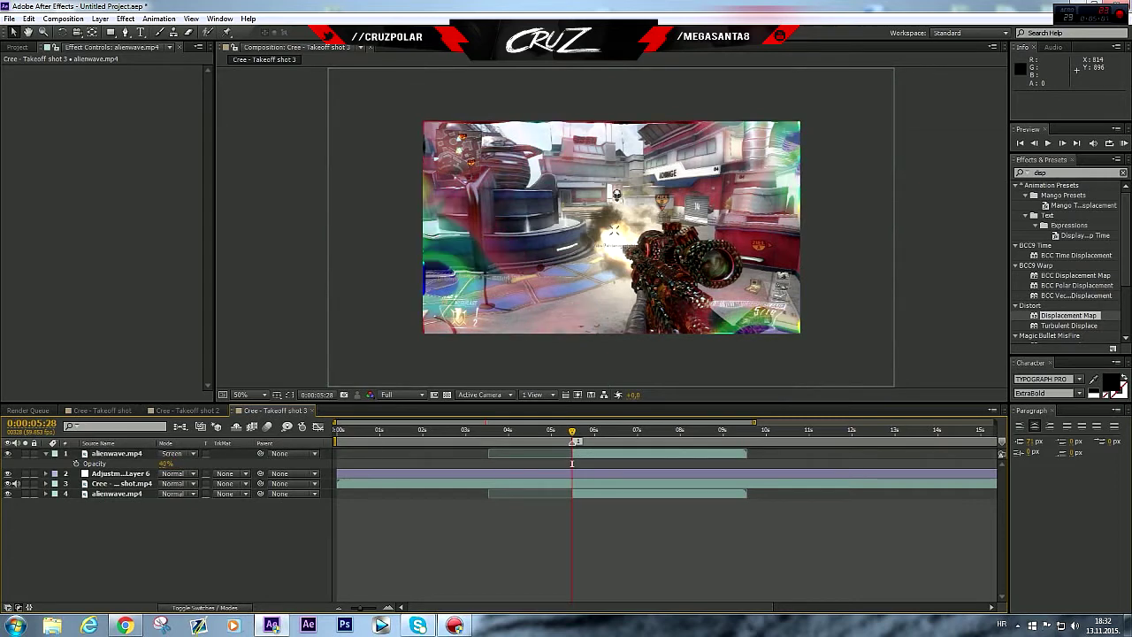
Add another adjustment layer above the screened alienwave.mp4 copy.
{"action": "right_click", "coordinate": [197, 435]}
{"action": "mouse_move", "coordinate": [230, 441]}
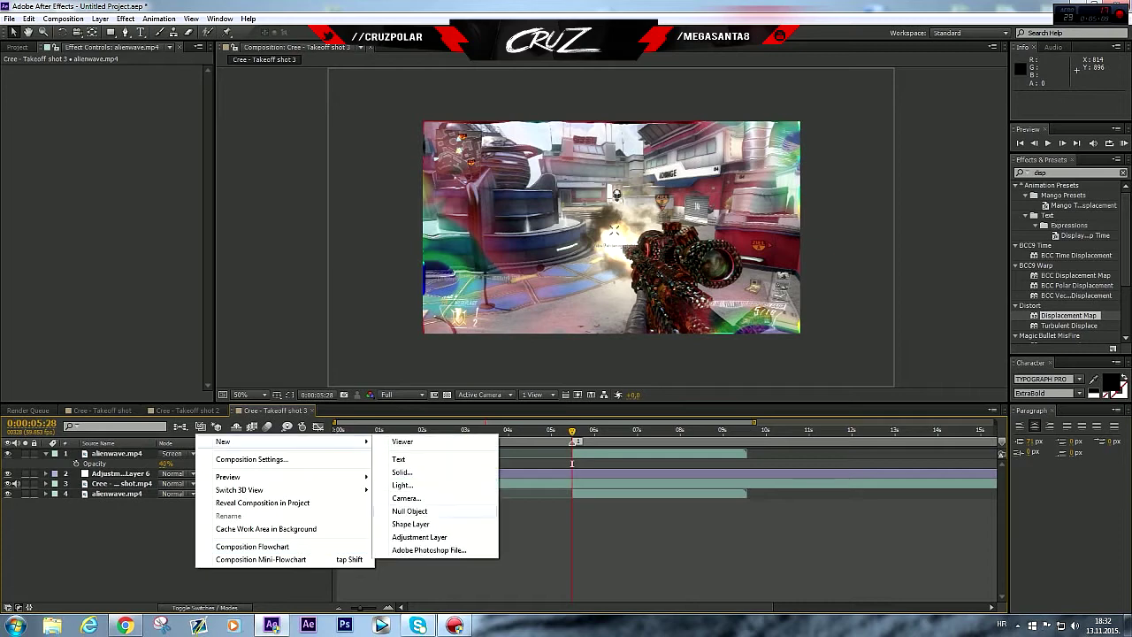
{"action": "left_click", "coordinate": [419, 537]}
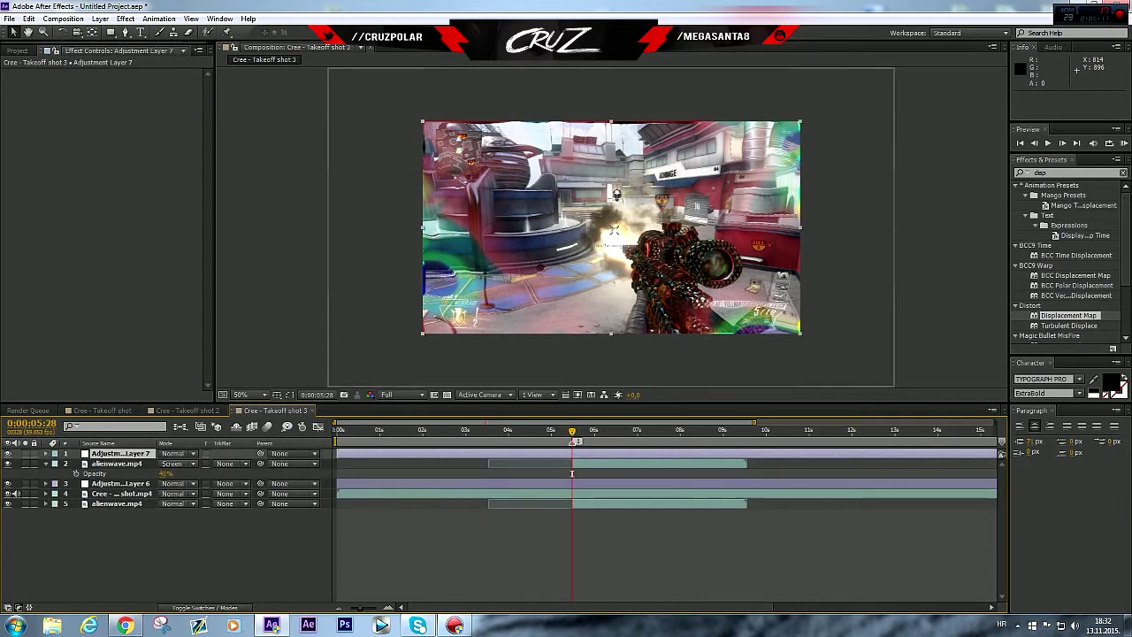
{"action": "left_click", "coordinate": [1040, 172]}
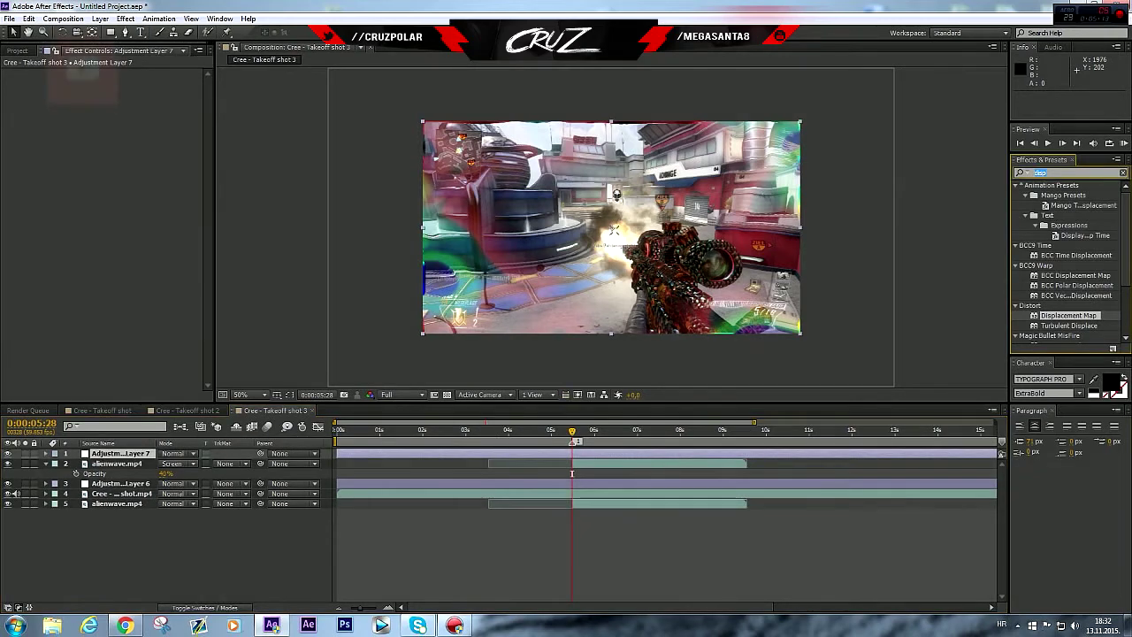
{"action": "type", "text": "transform"}
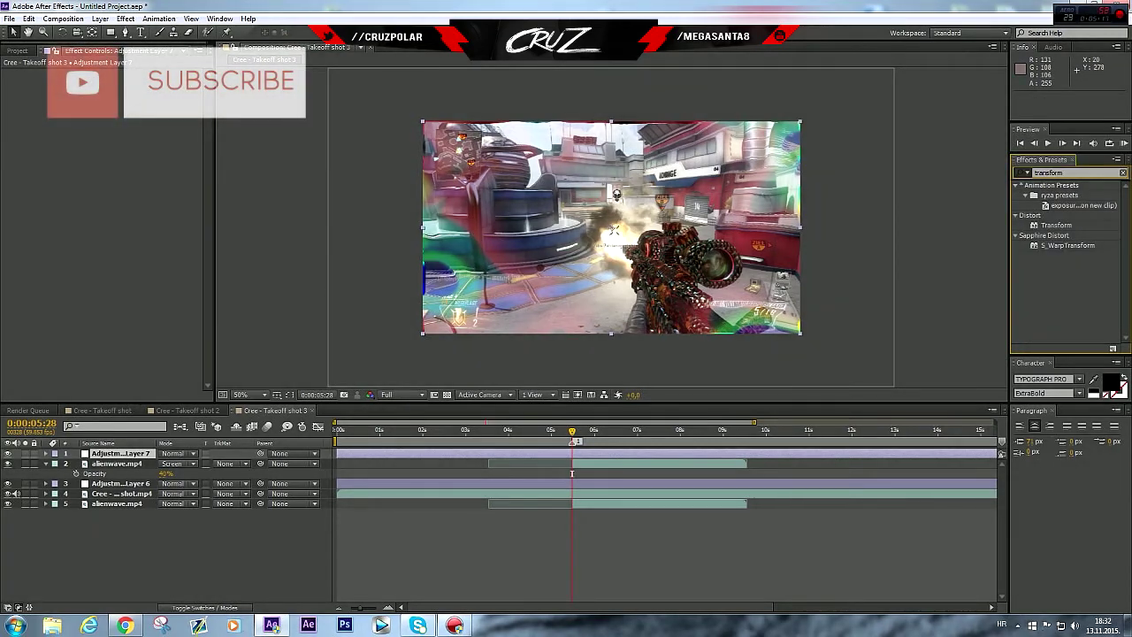
{"action": "scroll", "coordinate": [608, 227], "scroll_direction": "up", "scroll_amount": 4}
{"action": "left_click", "coordinate": [849, 228]}
{"action": "key", "text": "space"}
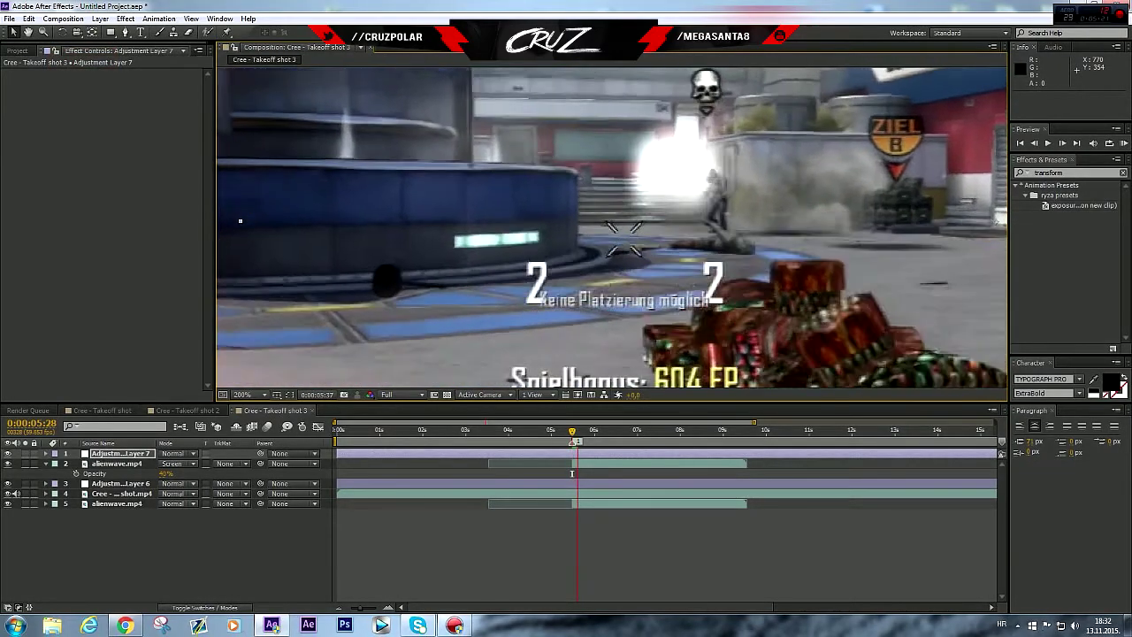
{"action": "key", "text": "ctrl+z"}
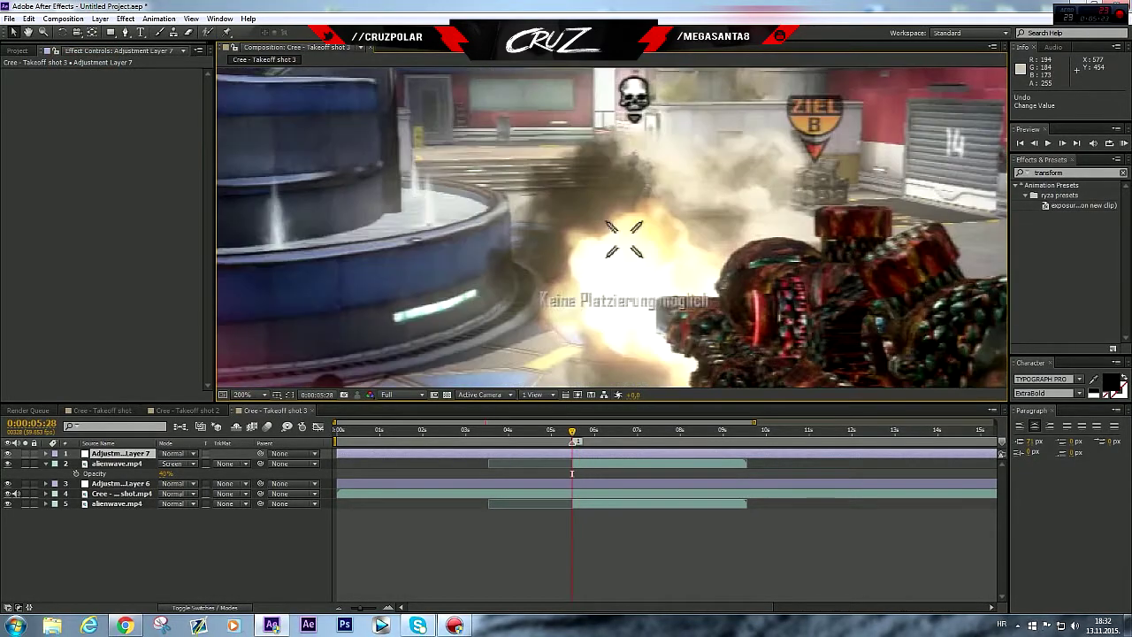
{"action": "key", "text": "comma"}
{"action": "key", "text": "comma"}
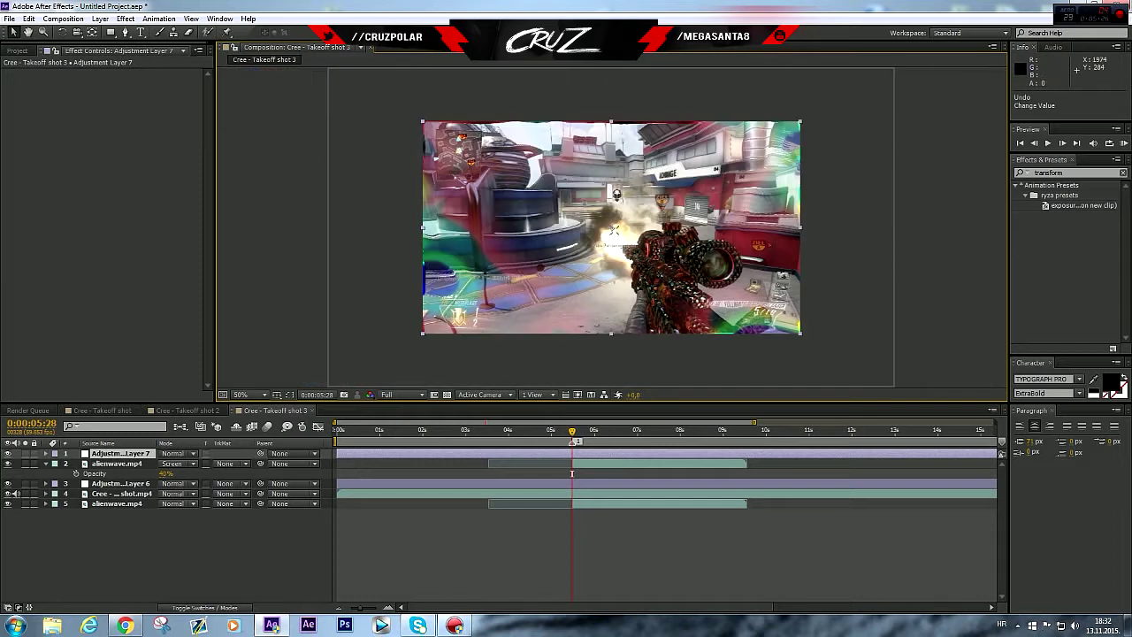
Search the effects for "trans" and apply the Distort Transform effect to the new top adjustment layer.
{"action": "key", "text": "ctrl+5"}
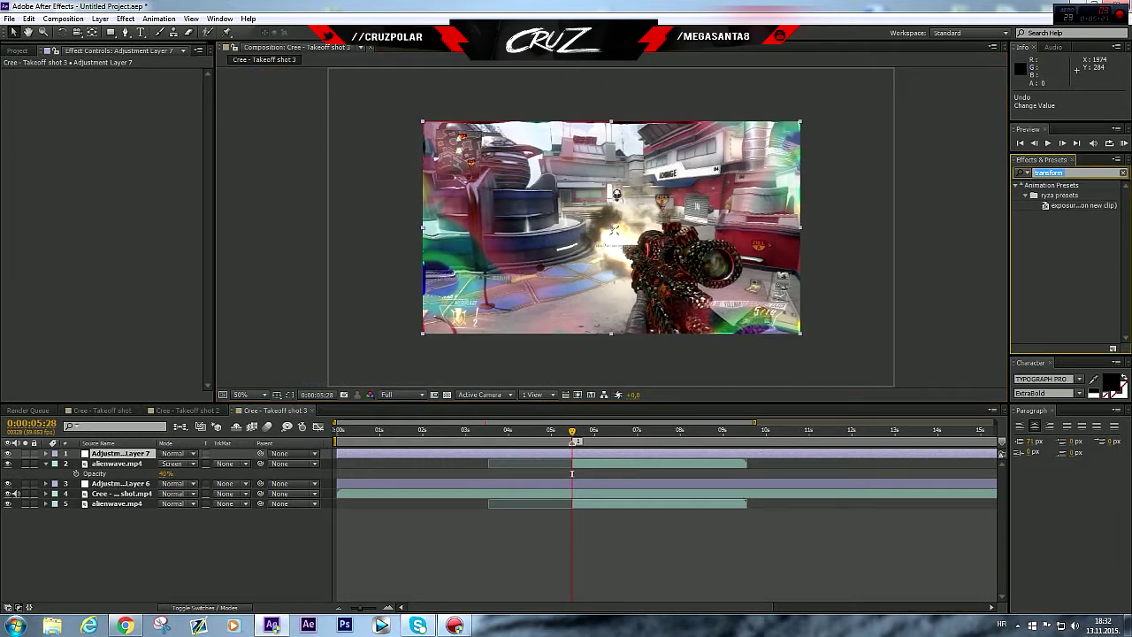
{"action": "type", "text": "trans"}
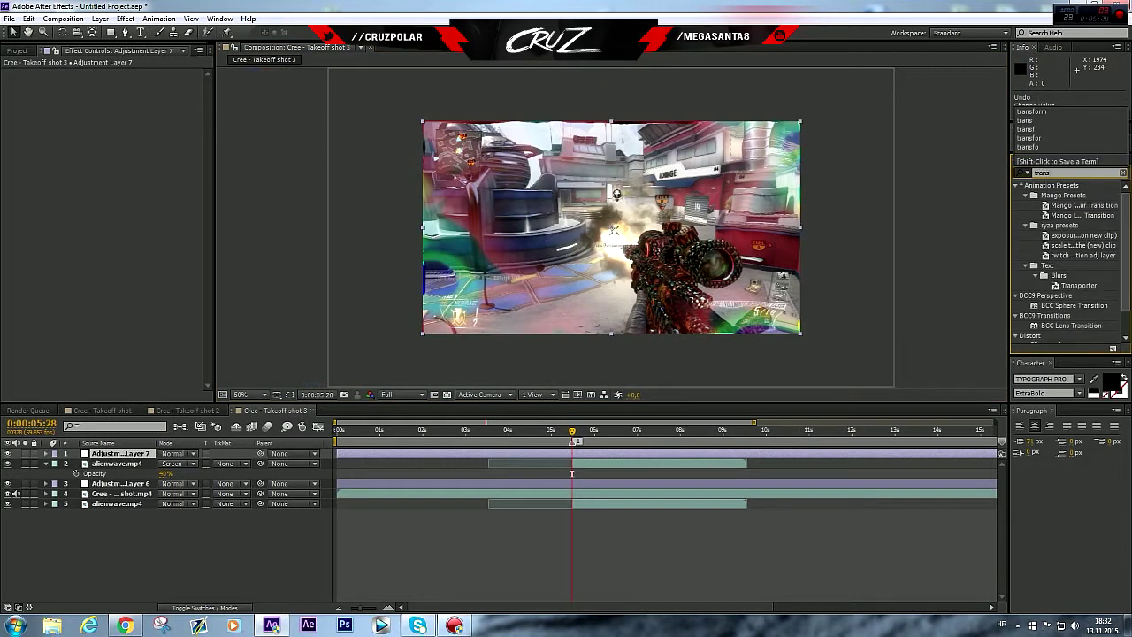
{"action": "scroll", "coordinate": [1068, 265], "scroll_direction": "down", "scroll_amount": 2}
{"action": "left_click_drag", "start_coordinate": [1044, 317], "coordinate": [572, 451]}
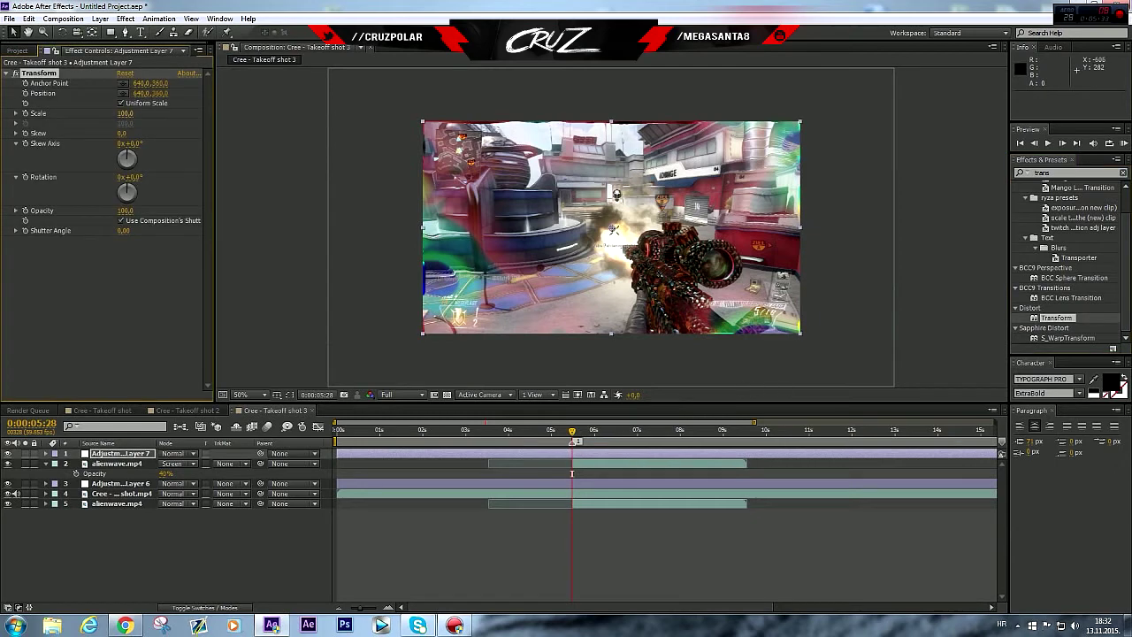
Try Transform scale values of 103 and 105 on the top adjustment layer.
{"action": "left_click", "coordinate": [125, 113]}
{"action": "type", "text": "103"}
{"action": "key", "text": "Return"}
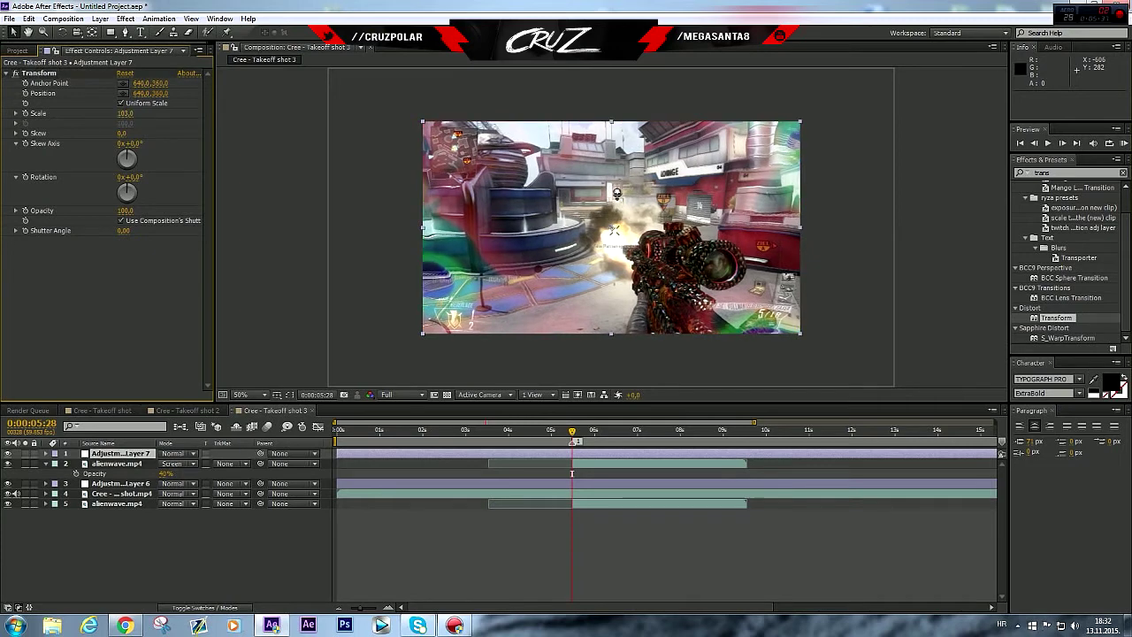
{"action": "left_click", "coordinate": [126, 113]}
{"action": "type", "text": "105"}
{"action": "key", "text": "Return"}
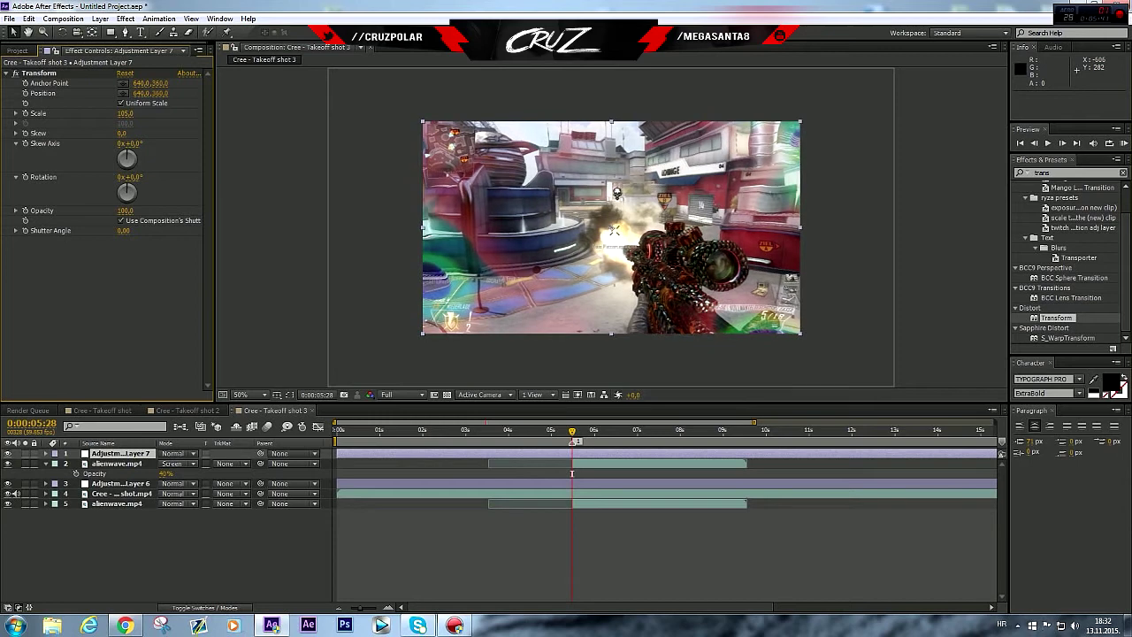
Set the Transform effect's scale on the top adjustment layer to 104.
{"action": "left_click", "coordinate": [125, 113]}
{"action": "type", "text": "1"}
{"action": "type", "text": "104"}
{"action": "key", "text": "Return"}
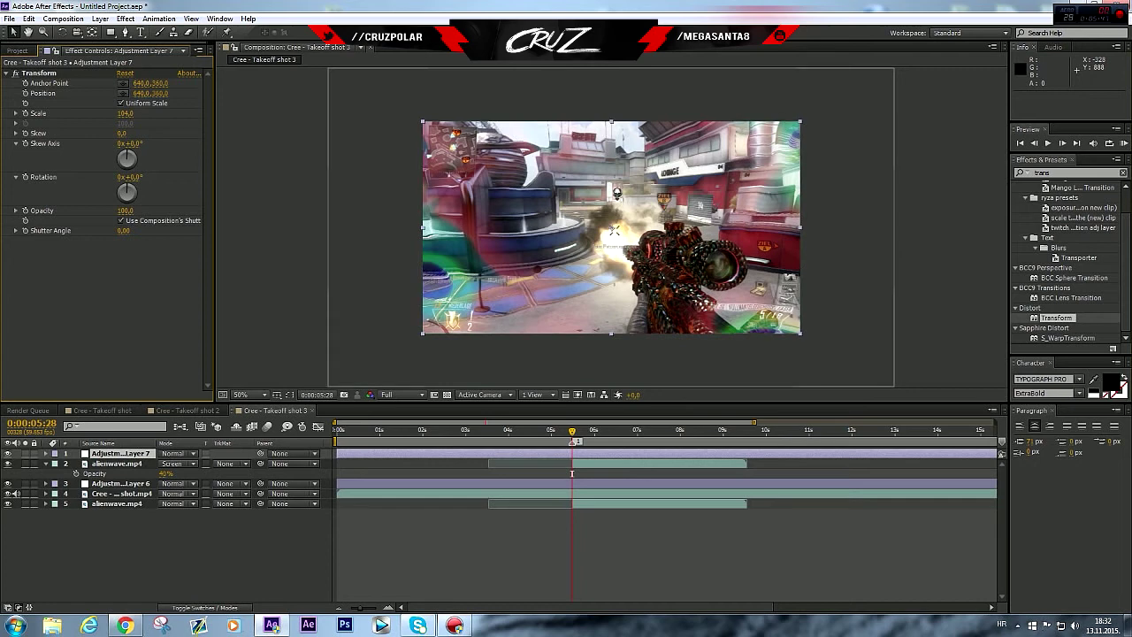
Search the effects for "cc vect" and apply CC Vector Blur to the screened alienwave.mp4 copy.
{"action": "left_click", "coordinate": [571, 473]}
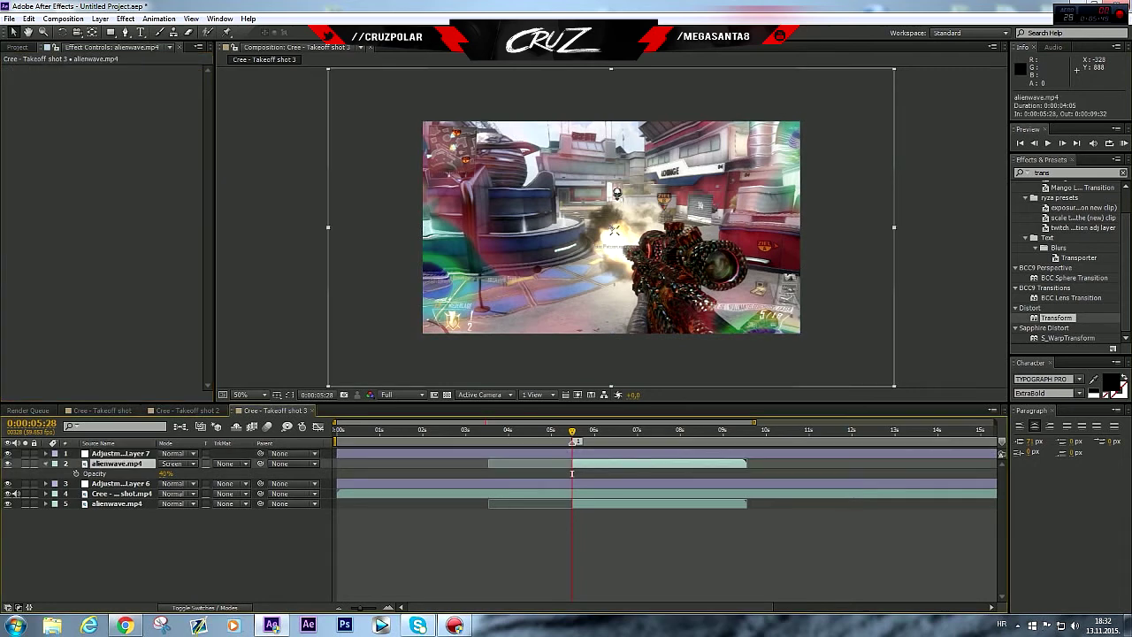
{"action": "key", "text": "t"}
{"action": "left_click", "coordinate": [1122, 173]}
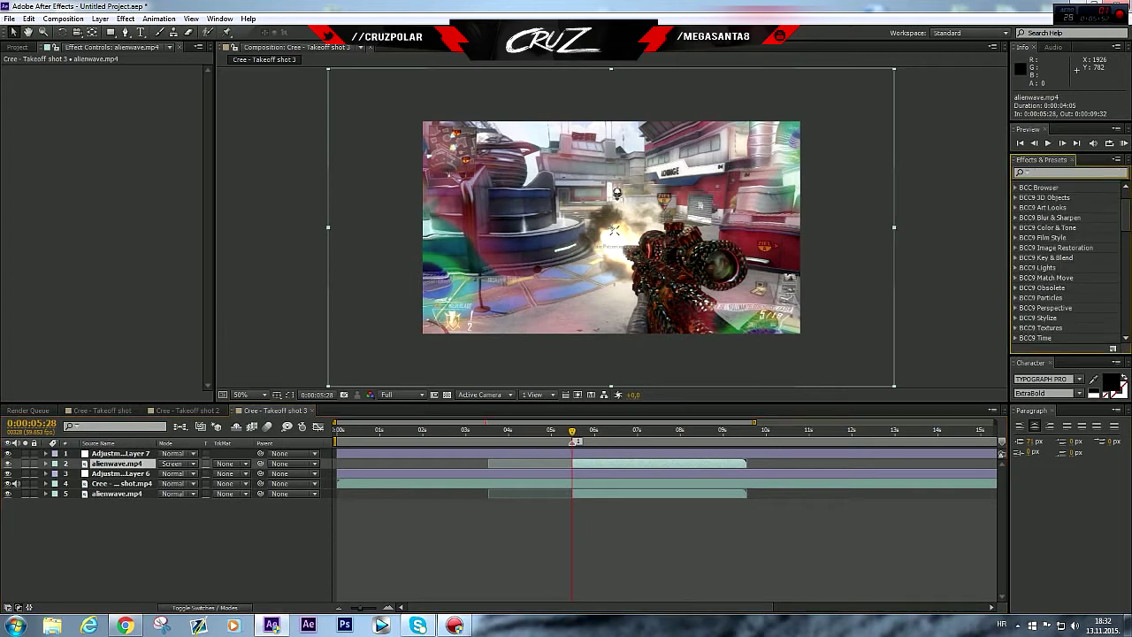
{"action": "type", "text": "cc"}
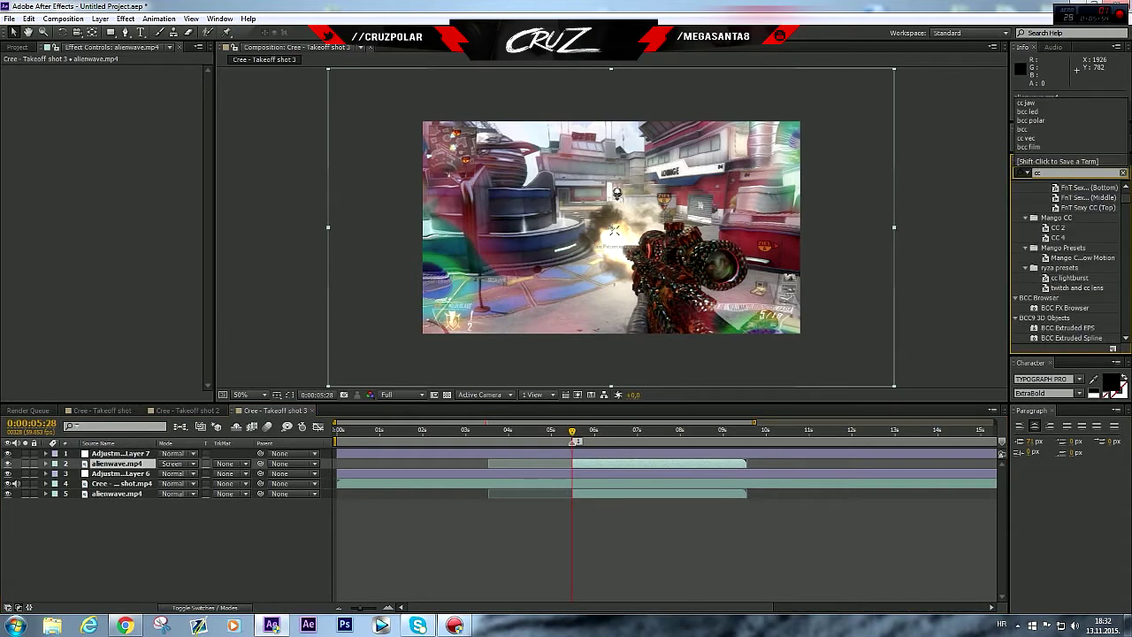
{"action": "type", "text": " vect"}
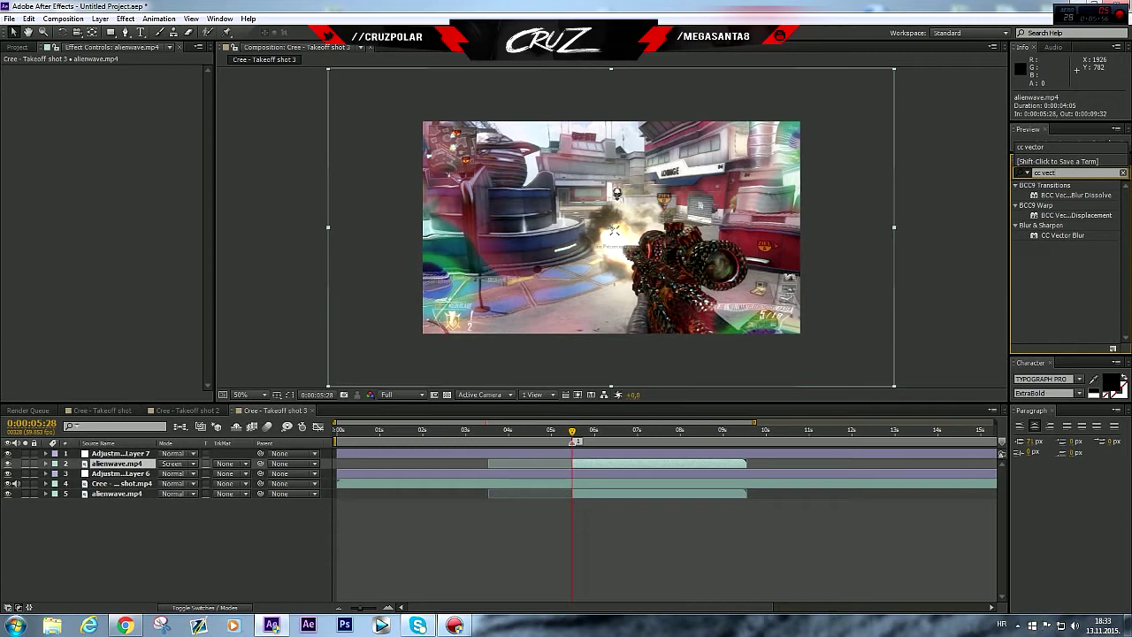
{"action": "left_click_drag", "start_coordinate": [1061, 235], "coordinate": [584, 463]}
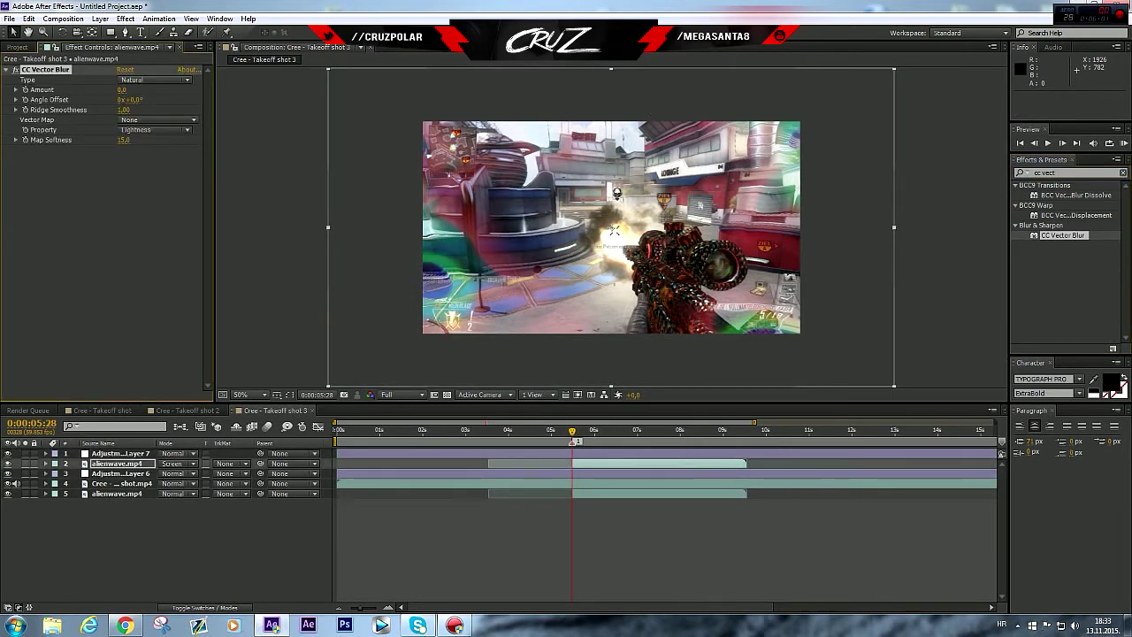
Set the CC Vector Blur type to Direction Center and its amount to 32.
{"action": "left_click", "coordinate": [154, 80]}
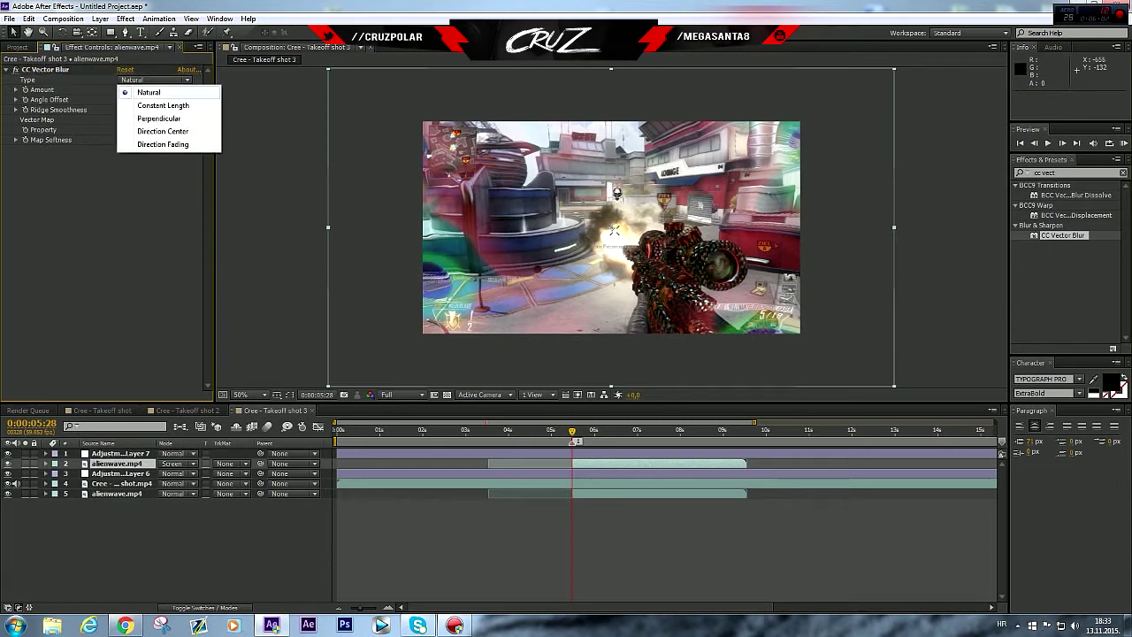
{"action": "left_click", "coordinate": [155, 131]}
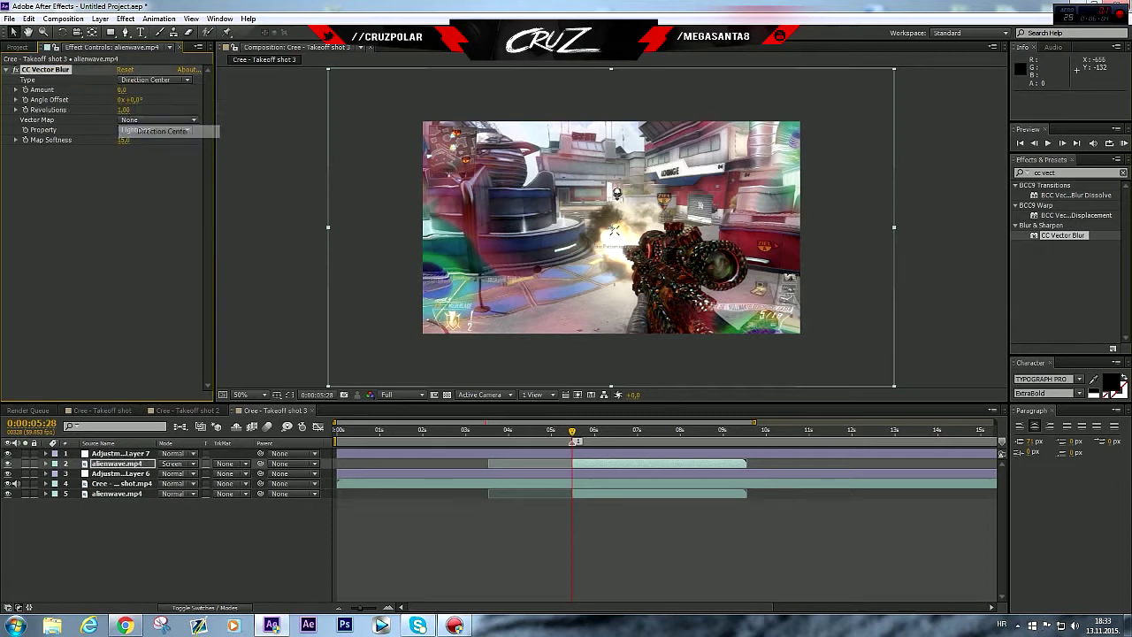
{"action": "left_click", "coordinate": [122, 90]}
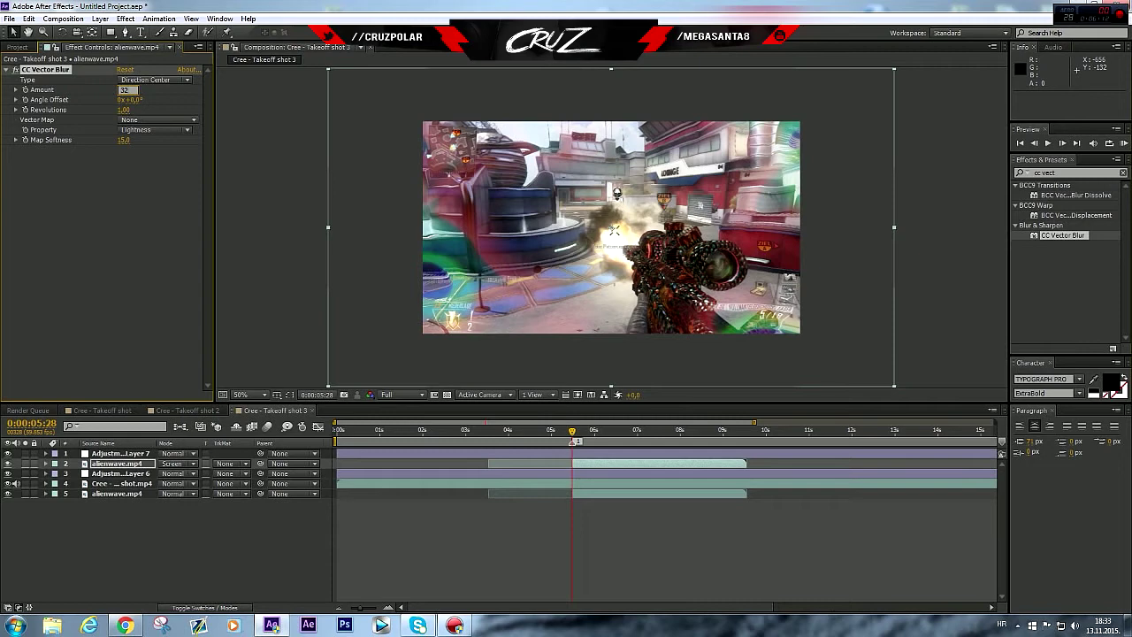
{"action": "key", "text": "Return"}
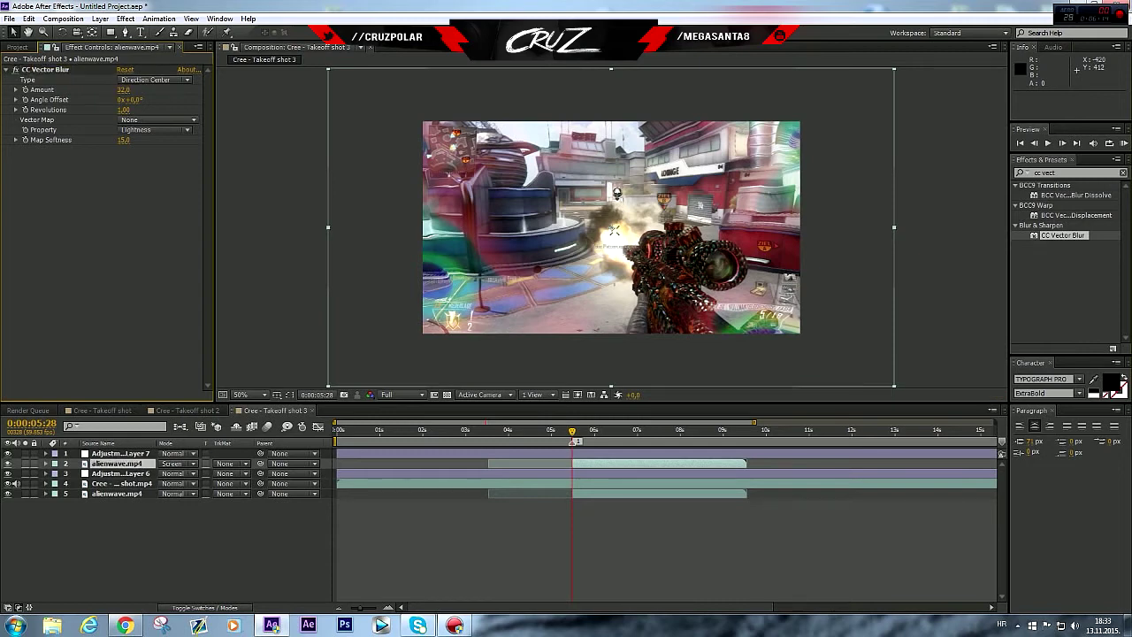
Set the CC Vector Blur's map softness to 35 and raise its amount to 50.
{"action": "scroll", "coordinate": [611, 227], "scroll_direction": "up", "scroll_amount": 1}
{"action": "scroll", "coordinate": [611, 228], "scroll_direction": "down", "scroll_amount": 1}
{"action": "left_click", "coordinate": [124, 140]}
{"action": "type", "text": "35"}
{"action": "key", "text": "Return"}
{"action": "left_click", "coordinate": [124, 90]}
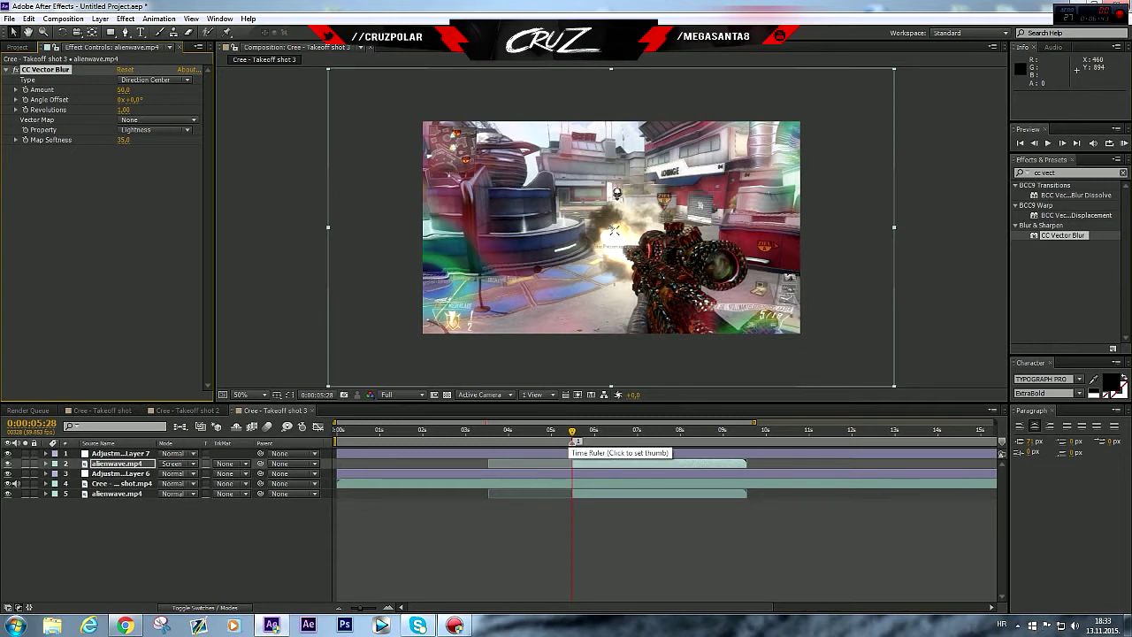
Create a new black solid named "bb" above all other layers.
{"action": "left_click", "coordinate": [626, 516]}
{"action": "right_click", "coordinate": [202, 548]}
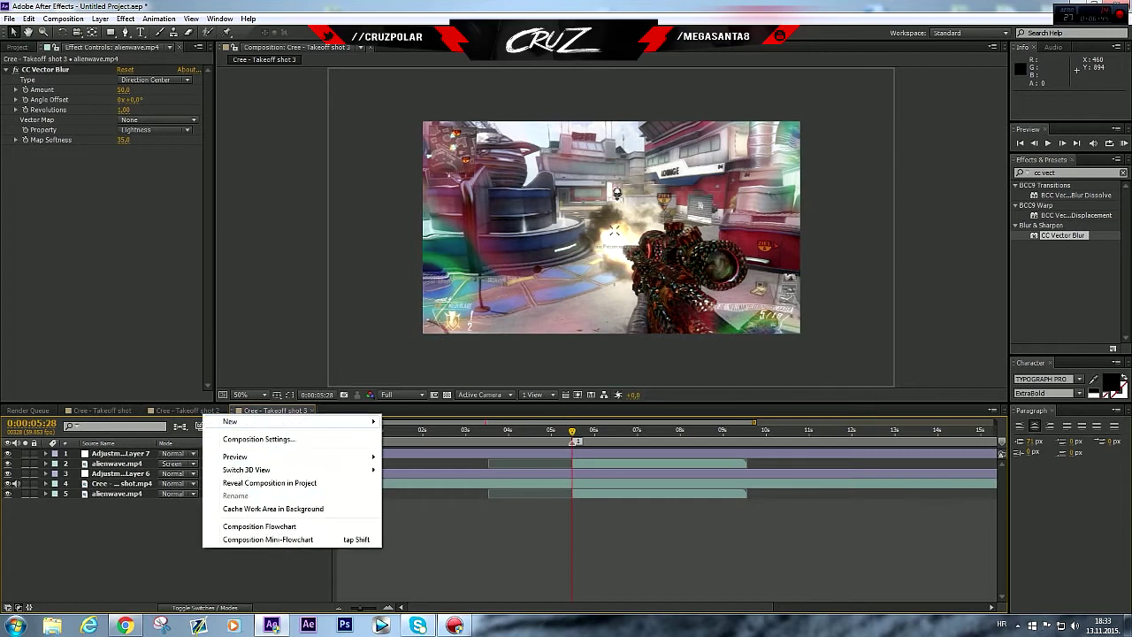
{"action": "mouse_move", "coordinate": [228, 419]}
{"action": "left_click", "coordinate": [409, 451]}
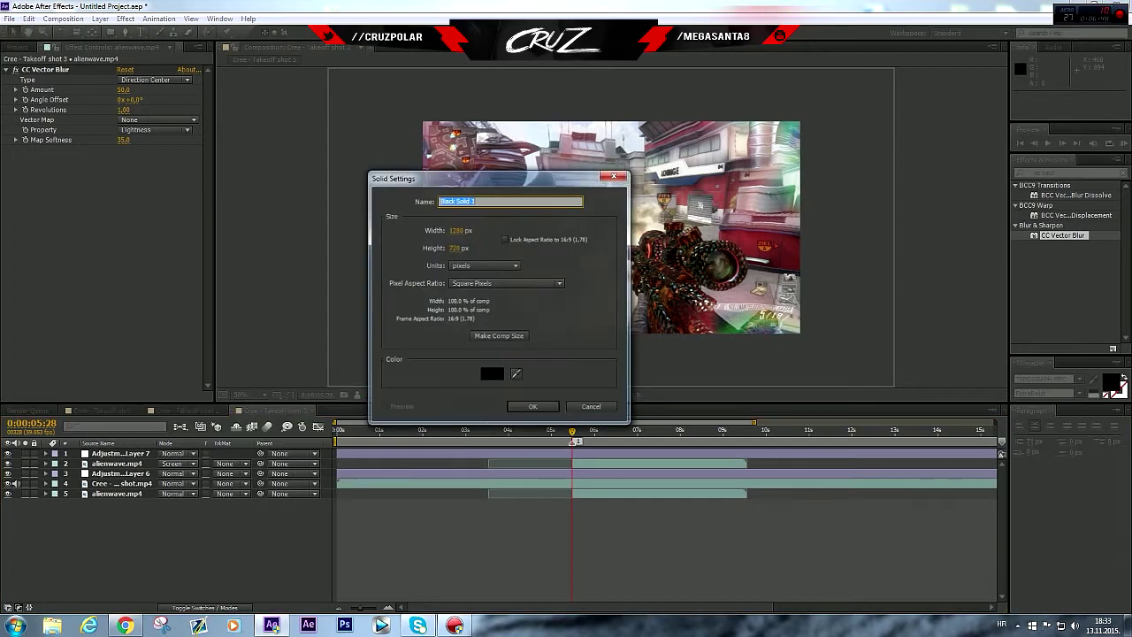
{"action": "type", "text": "bb"}
{"action": "key", "text": "Return"}
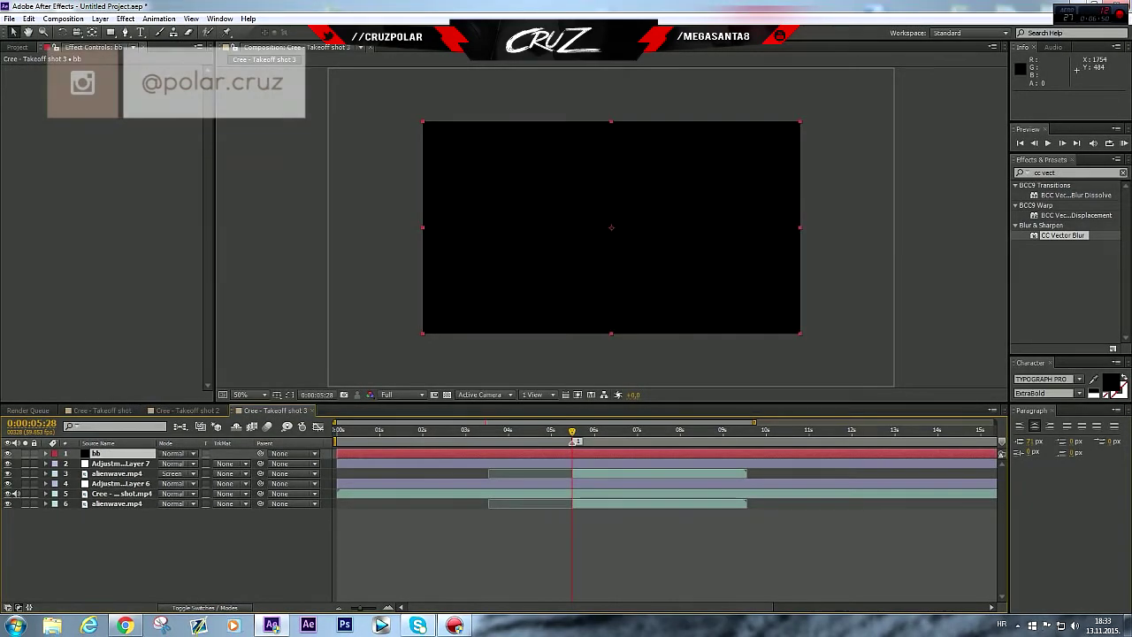
Search the effects for "cc ja" and apply CC Jaws to the bb solid with completion 86% and height 0%.
{"action": "type", "text": "cc ja"}
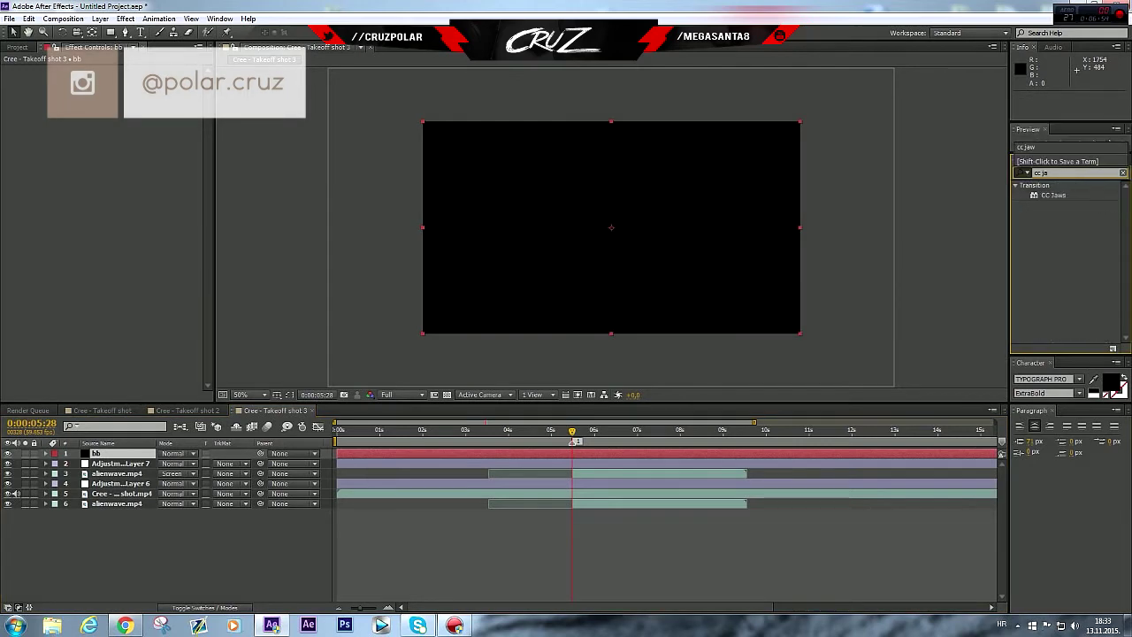
{"action": "left_click_drag", "start_coordinate": [1054, 194], "coordinate": [599, 453]}
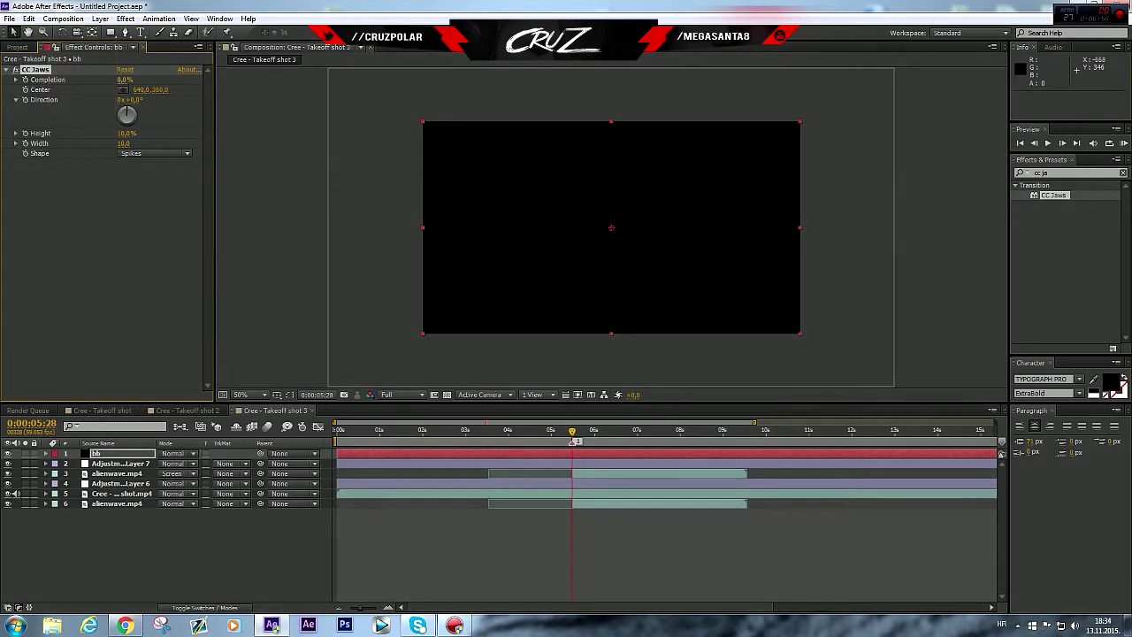
{"action": "left_click", "coordinate": [123, 79]}
{"action": "type", "text": "86"}
{"action": "key", "text": "Return"}
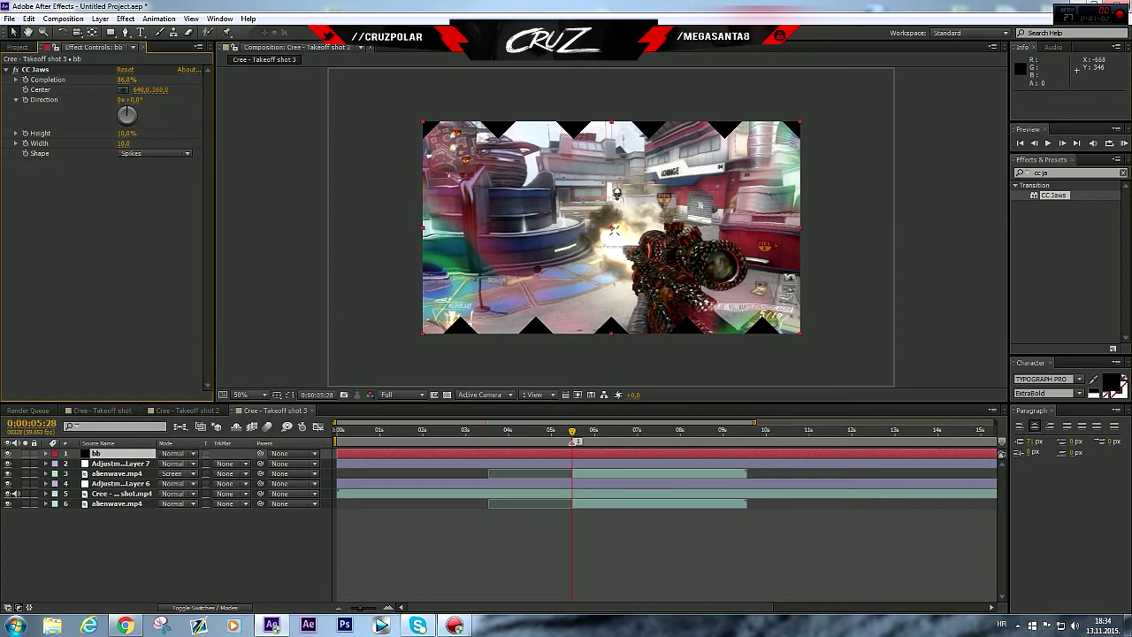
{"action": "left_click_drag", "start_coordinate": [124, 132], "coordinate": [105, 133]}
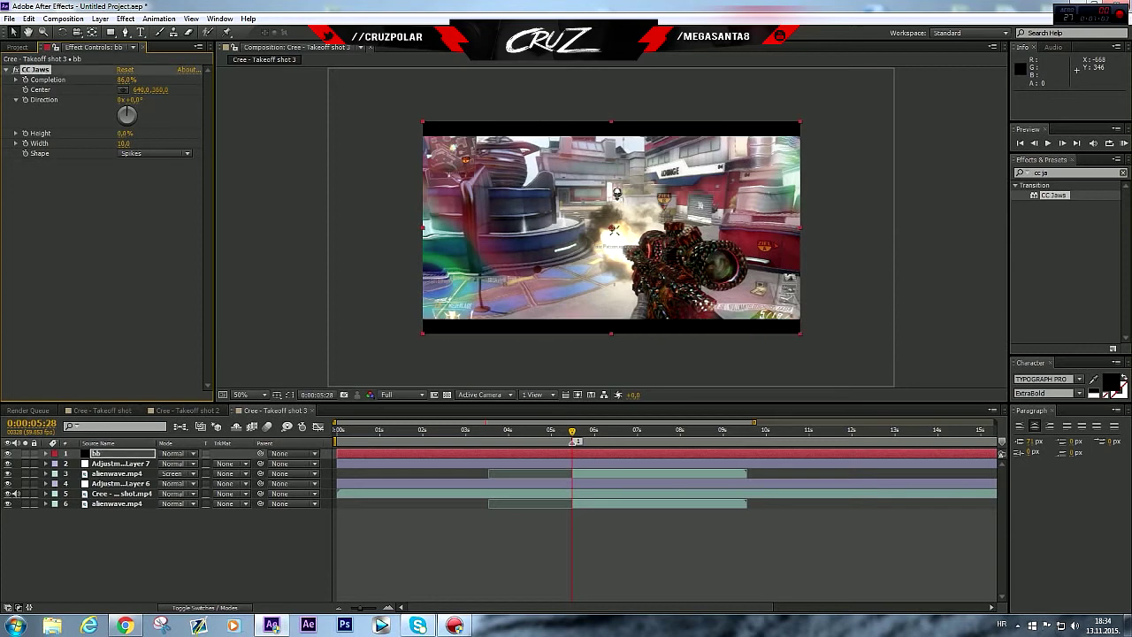
Try trimming the start of the Displacement Map adjustment layer freehand around the shot marker.
{"action": "left_click", "coordinate": [556, 435]}
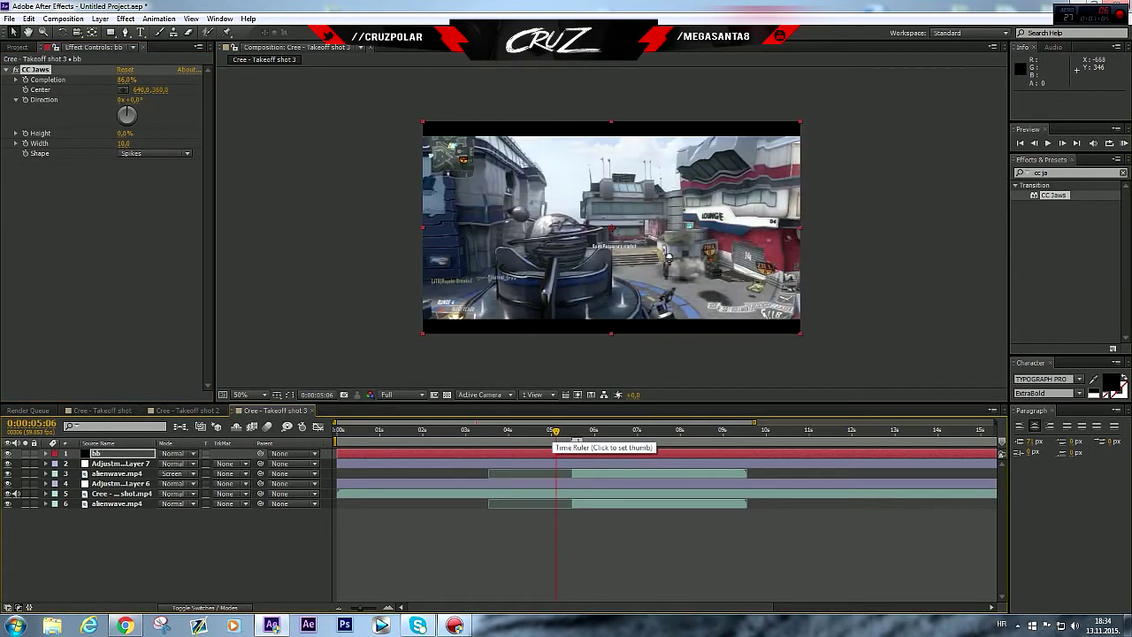
{"action": "key", "text": "minus"}
{"action": "mouse_move", "coordinate": [874, 421]}
{"action": "left_mouse_down"}
{"action": "mouse_move", "coordinate": [997, 421]}
{"action": "mouse_move", "coordinate": [889, 422]}
{"action": "left_mouse_up"}
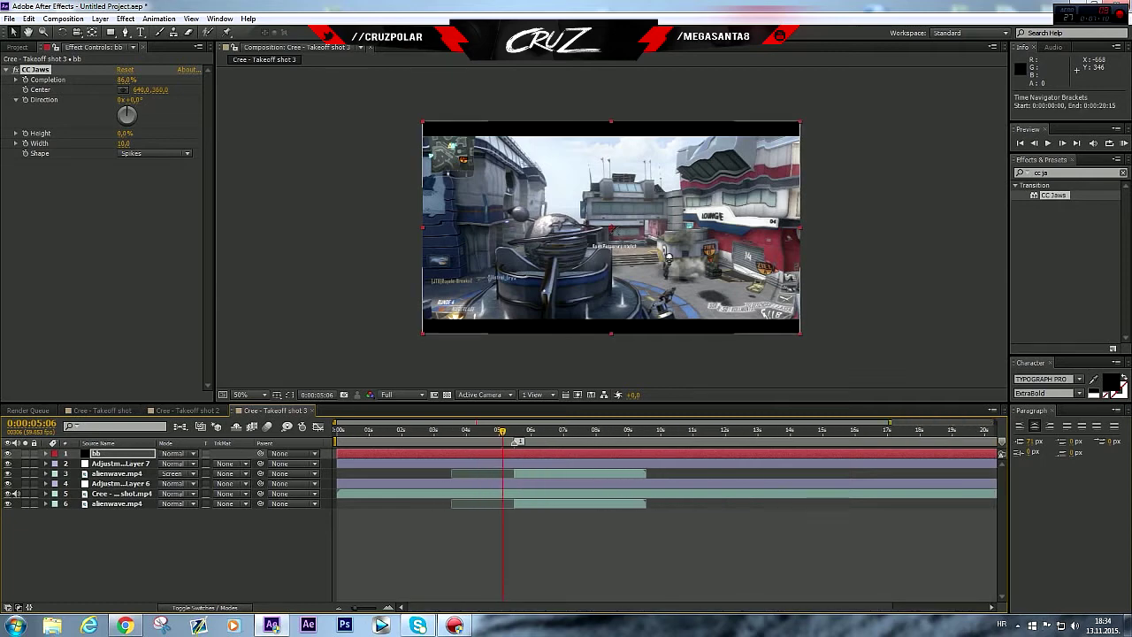
{"action": "left_click", "coordinate": [120, 483]}
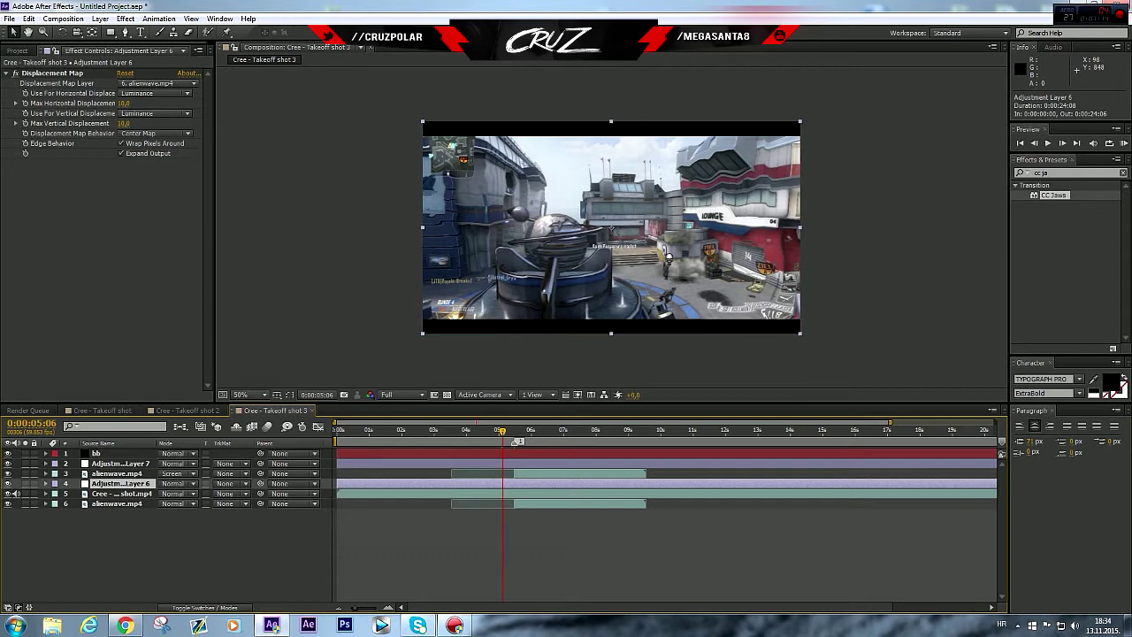
{"action": "left_click_drag", "start_coordinate": [338, 483], "coordinate": [514, 483]}
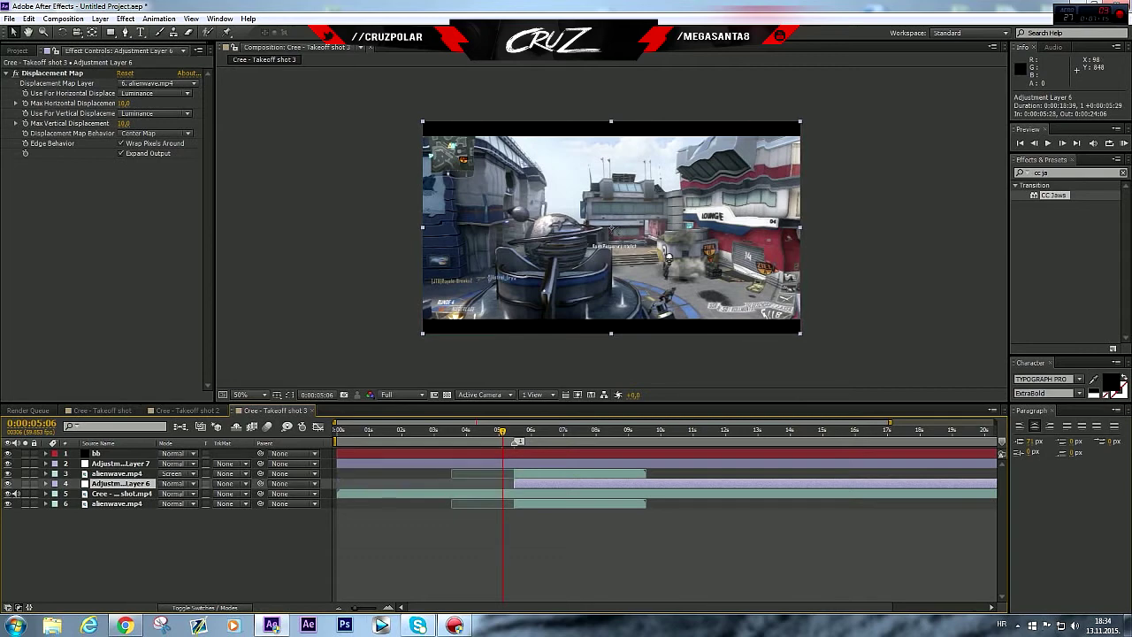
{"action": "left_click", "coordinate": [514, 438]}
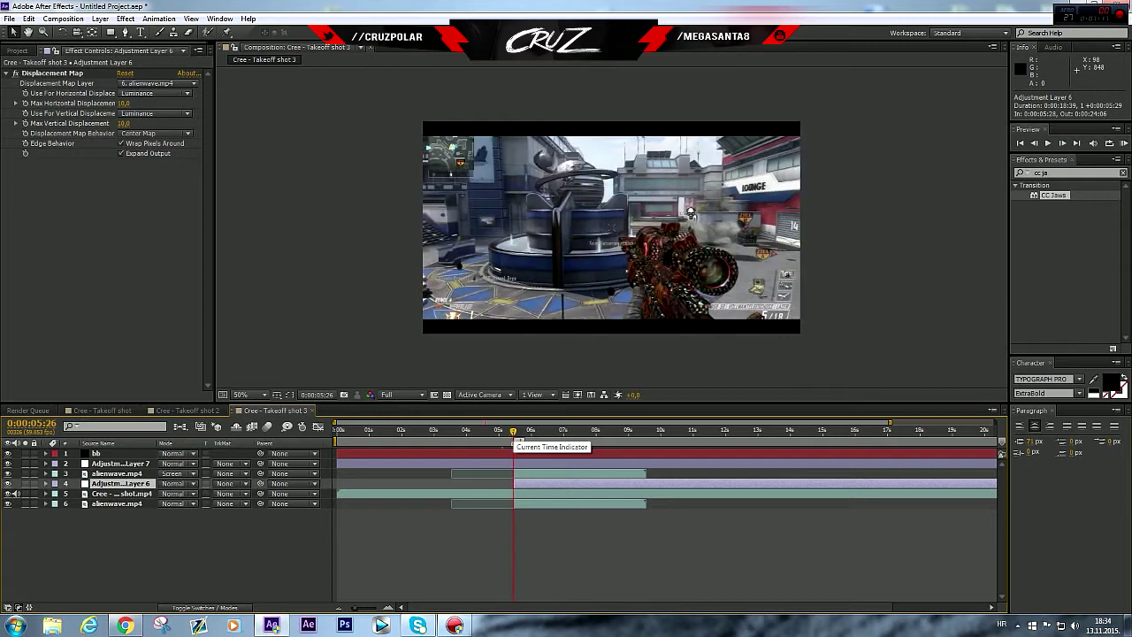
{"action": "left_click_drag", "start_coordinate": [514, 483], "coordinate": [460, 483]}
Trim the start of the Displacement Map adjustment layer exactly to marker 1 at 0:00:05:28.
{"action": "left_click", "coordinate": [492, 431]}
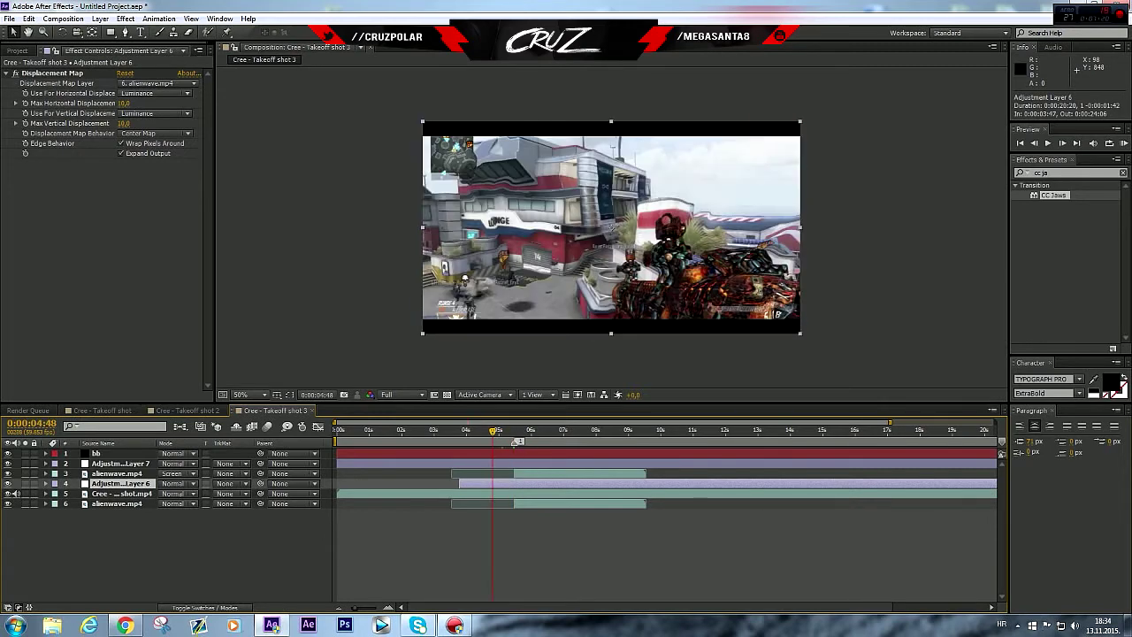
{"action": "mouse_move", "coordinate": [493, 431]}
{"action": "left_mouse_down"}
{"action": "mouse_move", "coordinate": [477, 432]}
{"action": "mouse_move", "coordinate": [513, 431]}
{"action": "left_mouse_up"}
{"action": "key", "text": "equal"}
{"action": "key", "text": "equal"}
{"action": "key", "text": "equal"}
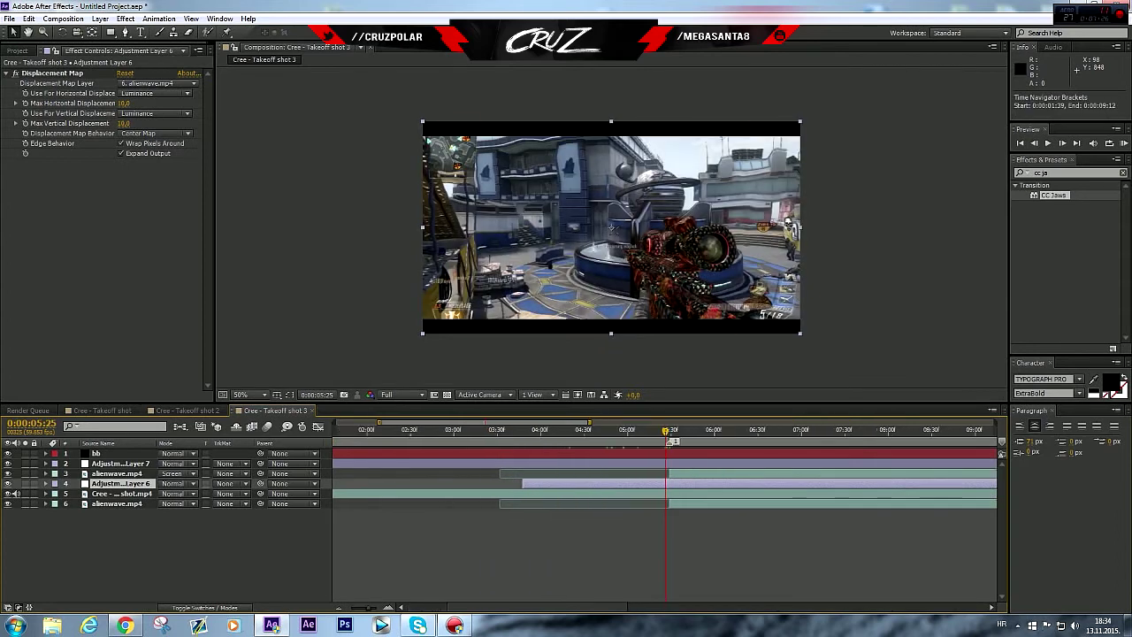
{"action": "key", "text": "1"}
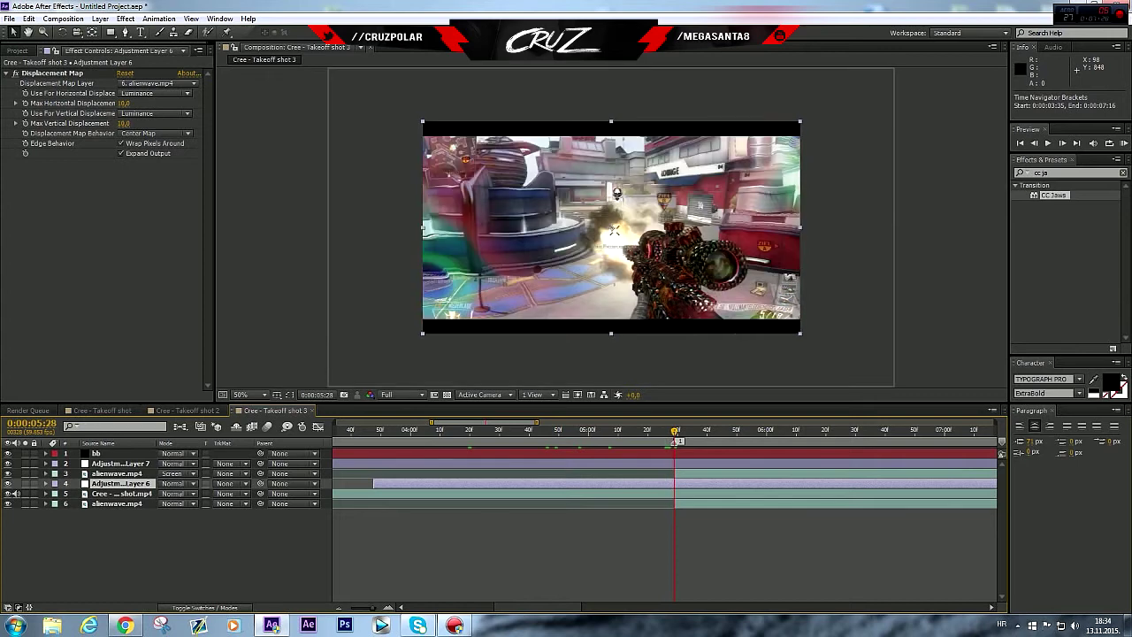
{"action": "key", "text": "alt+bracketleft"}
{"action": "key", "text": "minus"}
{"action": "key", "text": "minus"}
{"action": "key", "text": "minus"}
{"action": "key", "text": "minus"}
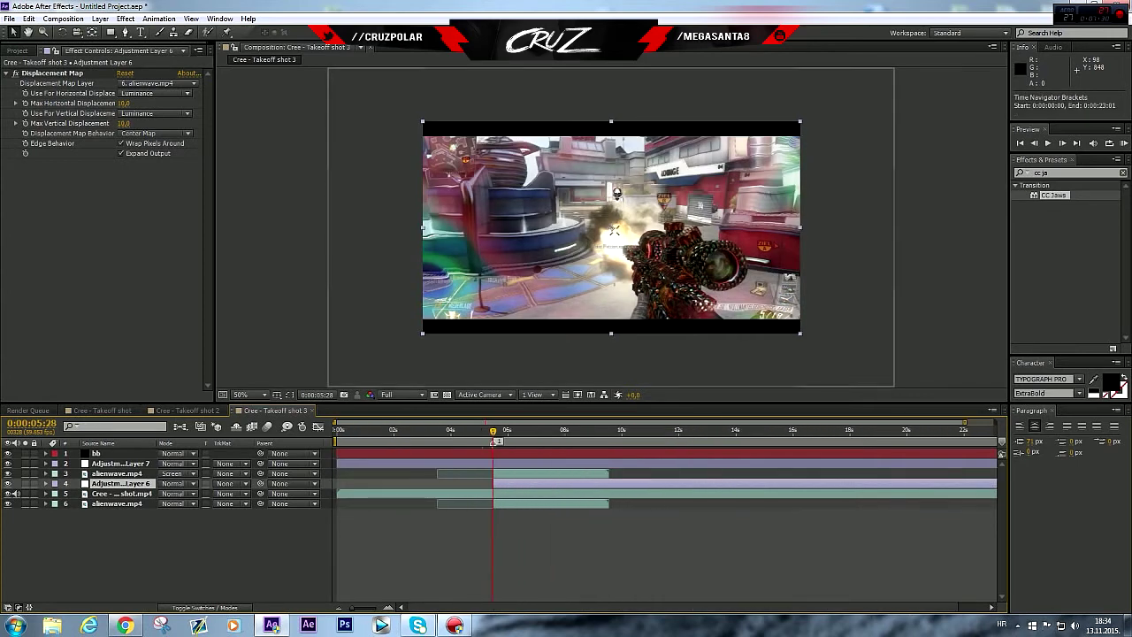
Set the start of the work area to 0:00:05:02, shortly before the shot marker.
{"action": "mouse_move", "coordinate": [494, 431]}
{"action": "left_mouse_down"}
{"action": "mouse_move", "coordinate": [471, 431]}
{"action": "mouse_move", "coordinate": [480, 431]}
{"action": "left_mouse_up"}
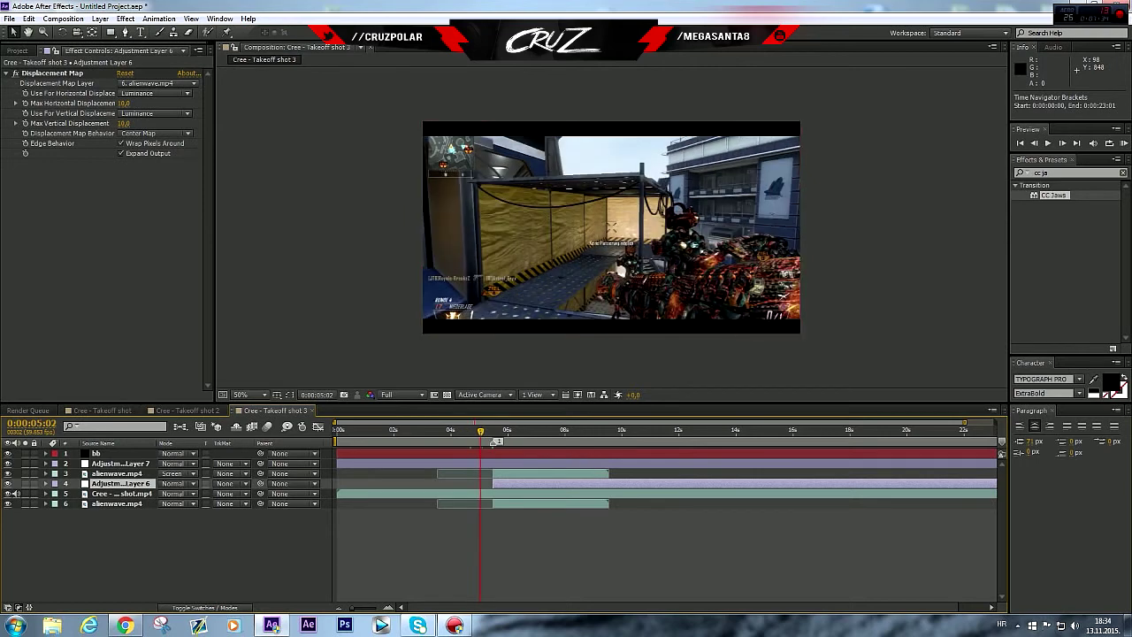
{"action": "mouse_move", "coordinate": [337, 441]}
{"action": "left_mouse_down"}
{"action": "mouse_move", "coordinate": [483, 441]}
{"action": "mouse_move", "coordinate": [336, 441]}
{"action": "left_mouse_up"}
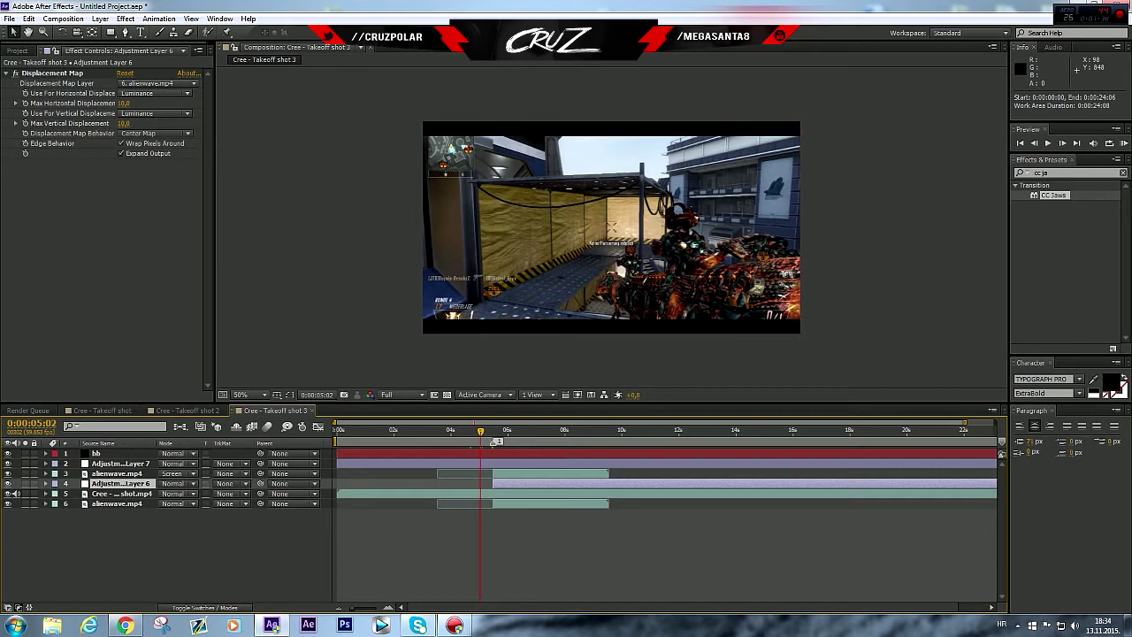
{"action": "key", "text": "b"}
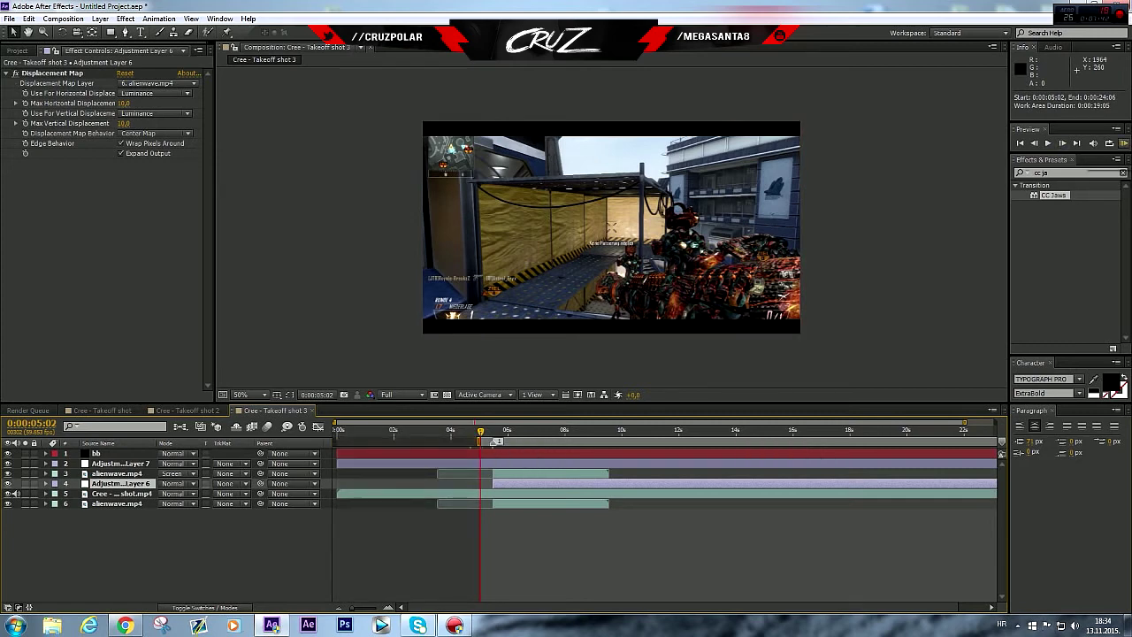
Check the frame at 100% magnification and RAM preview the distortion effect around the shot at 0:00:05:28.
{"action": "left_click", "coordinate": [250, 394]}
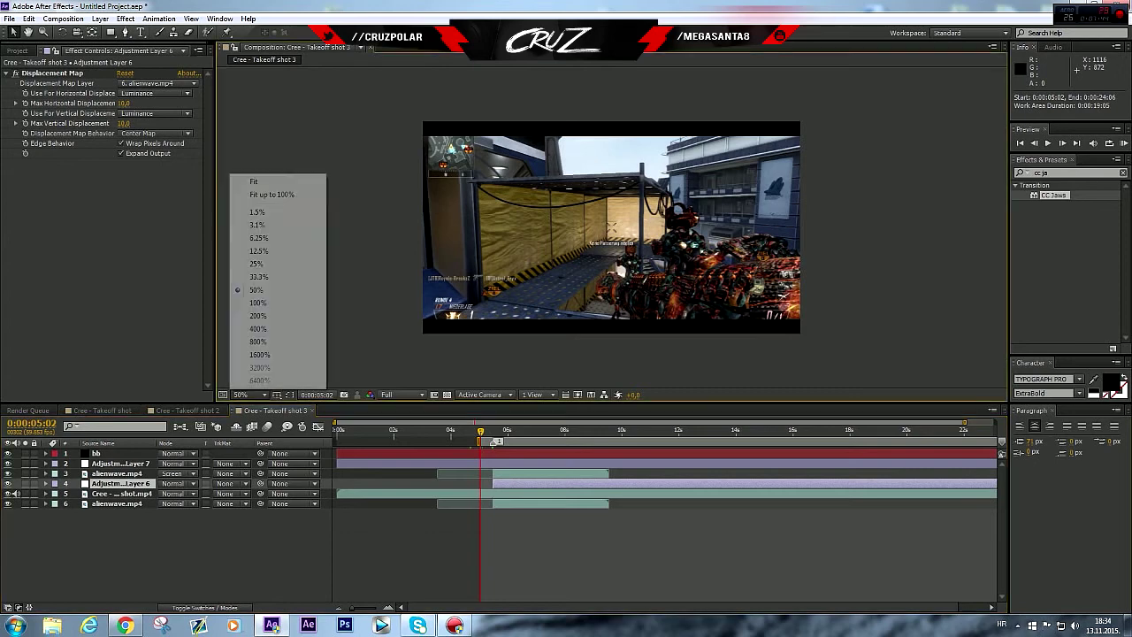
{"action": "left_click", "coordinate": [257, 303]}
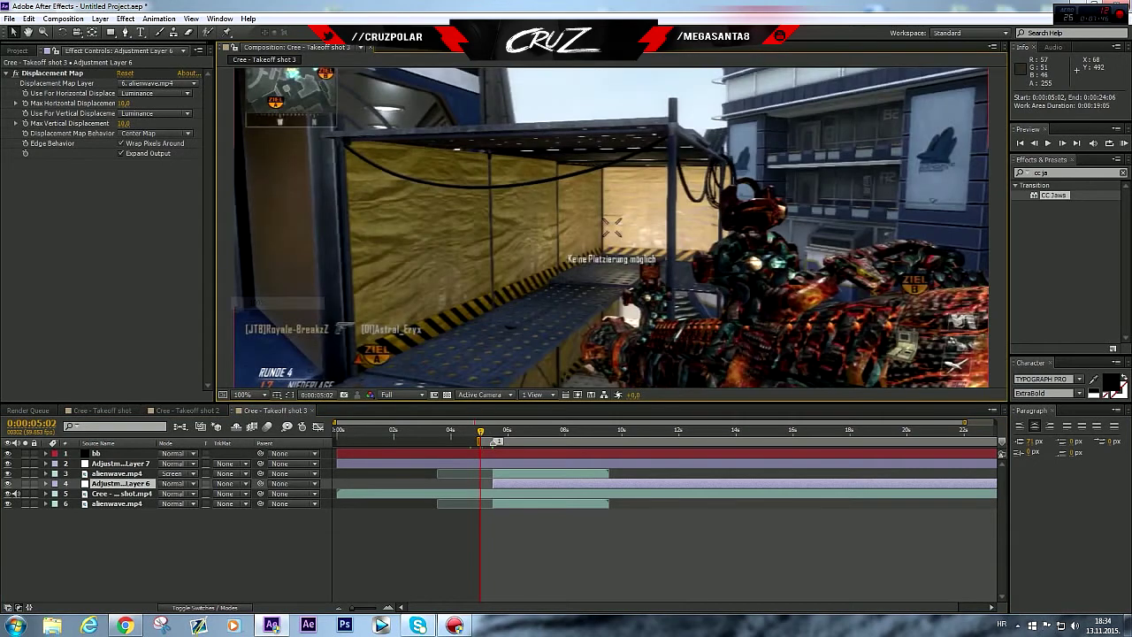
{"action": "scroll", "coordinate": [611, 227], "scroll_direction": "down", "scroll_amount": 1}
{"action": "key", "text": "KP_0"}
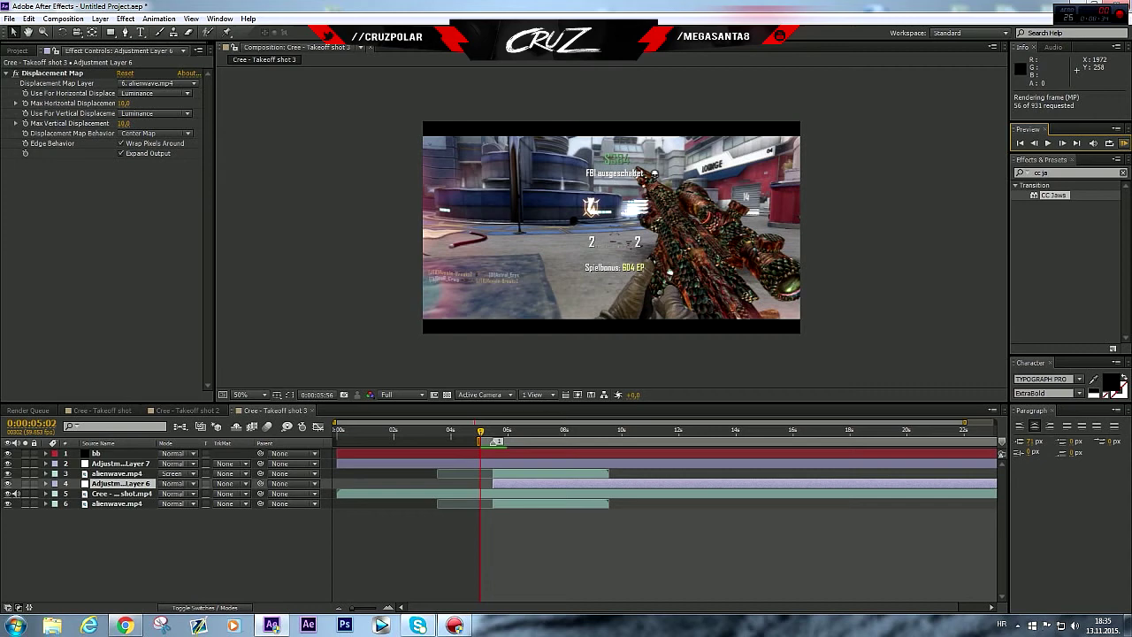
{"action": "left_click", "coordinate": [492, 430]}
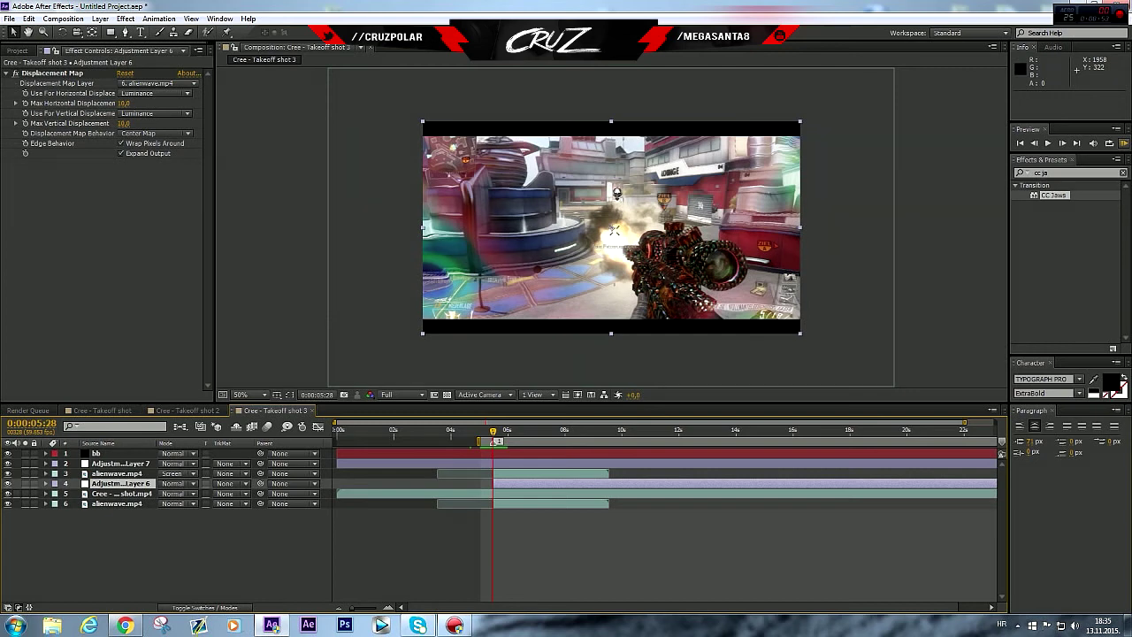
{"action": "left_click", "coordinate": [1124, 143]}
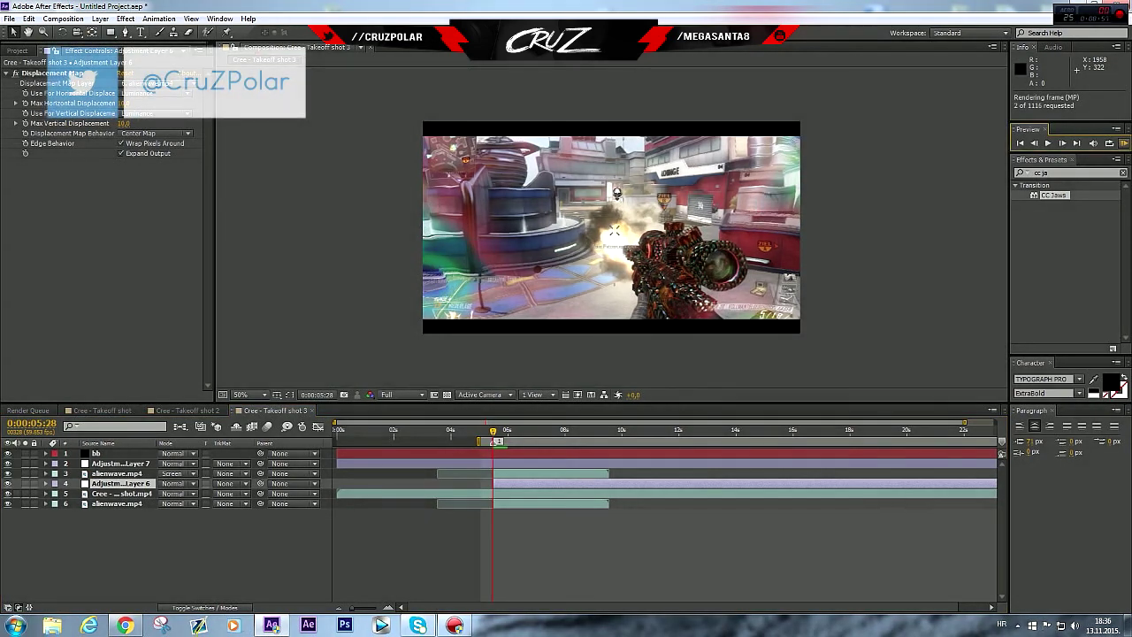
{"action": "key", "text": "space"}
{"action": "key", "text": "space"}
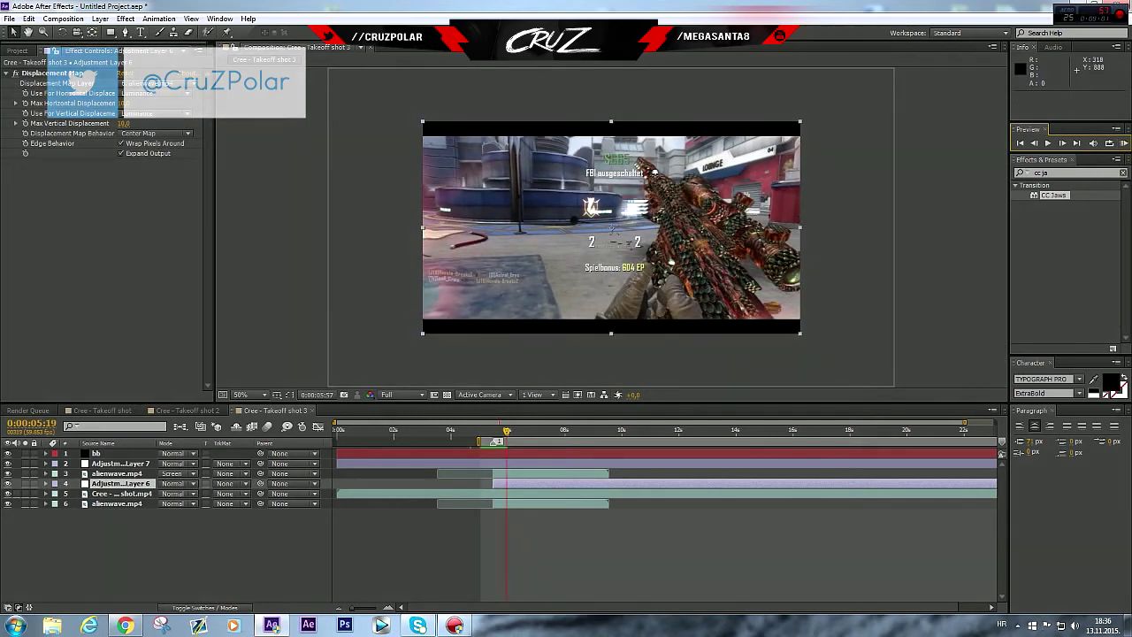
{"action": "key", "text": "KP_0"}
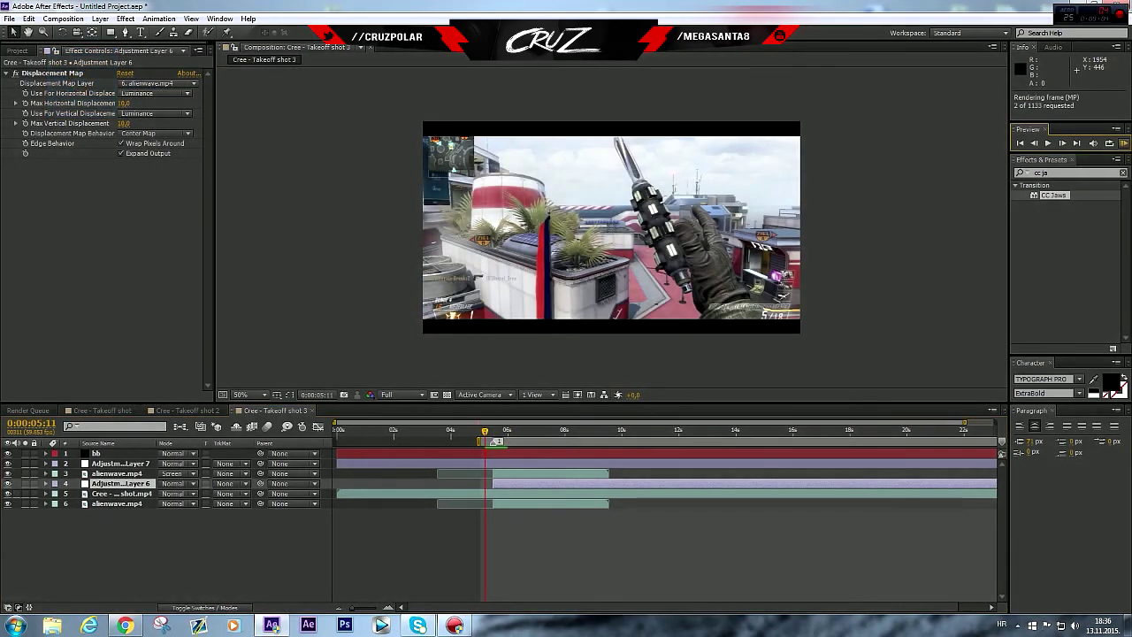